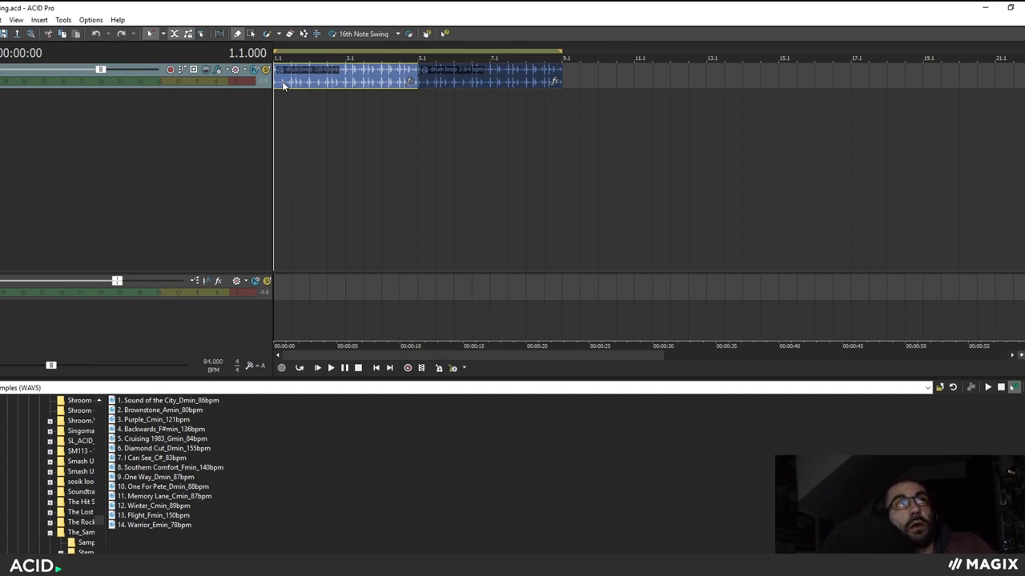
scroll(368, 144, "up", 2)
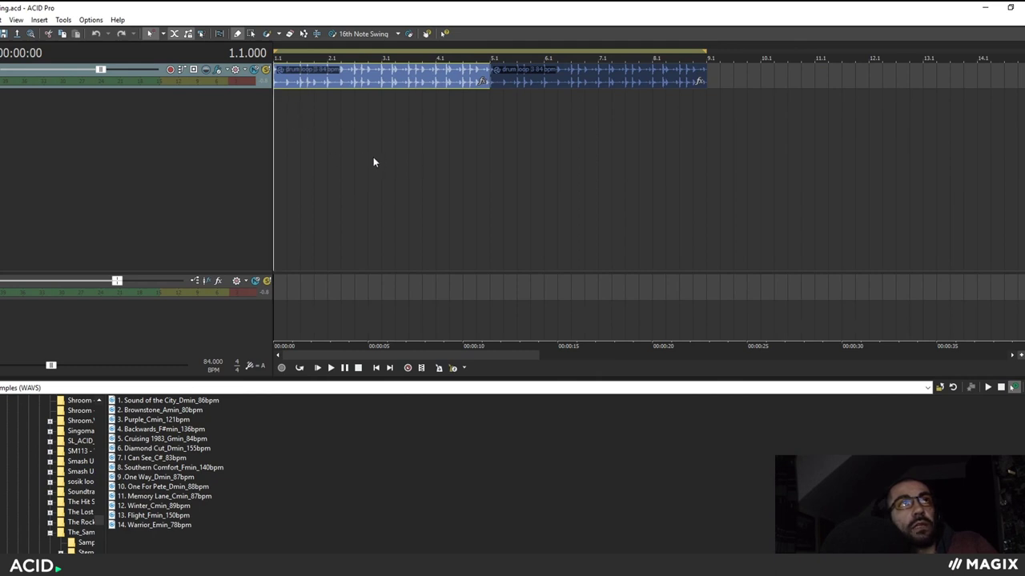
scroll(373, 159, "up", 1)
scroll(371, 176, "down", 2)
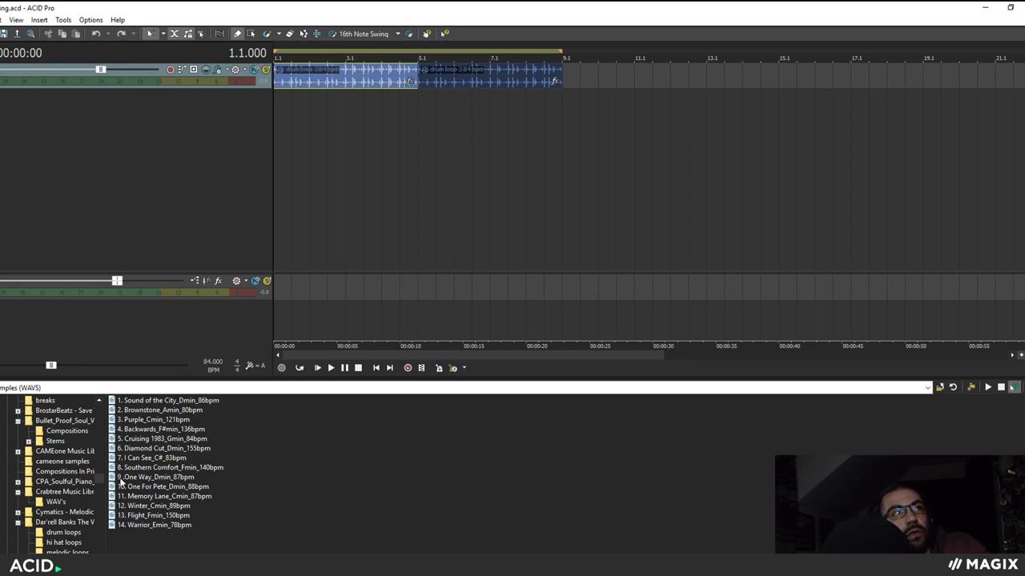
Step: Preview "14. Warrior_Emin_78bpm", add it as a new track and place its clip at the project start
left_click(171, 525)
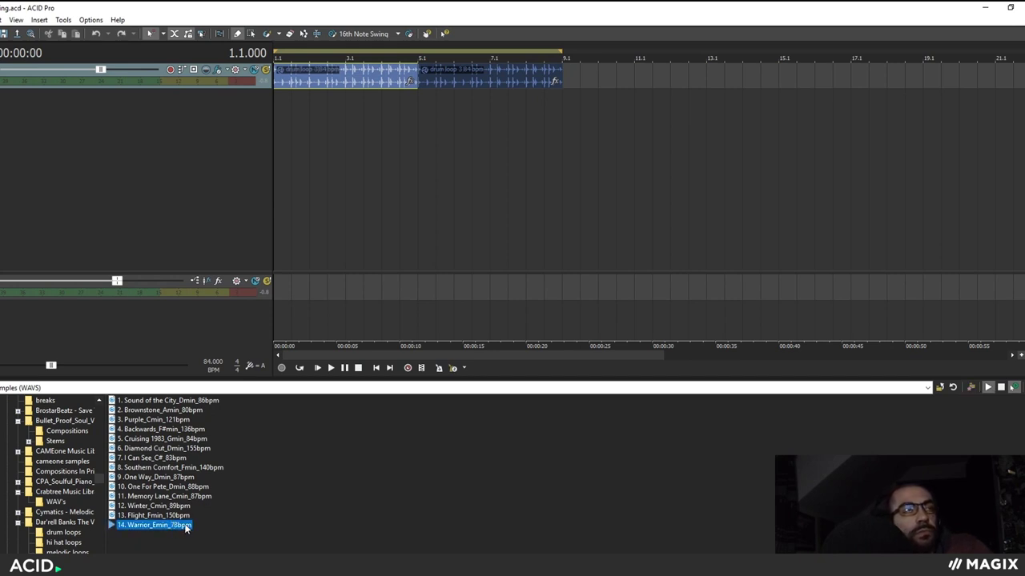
double_click(182, 526)
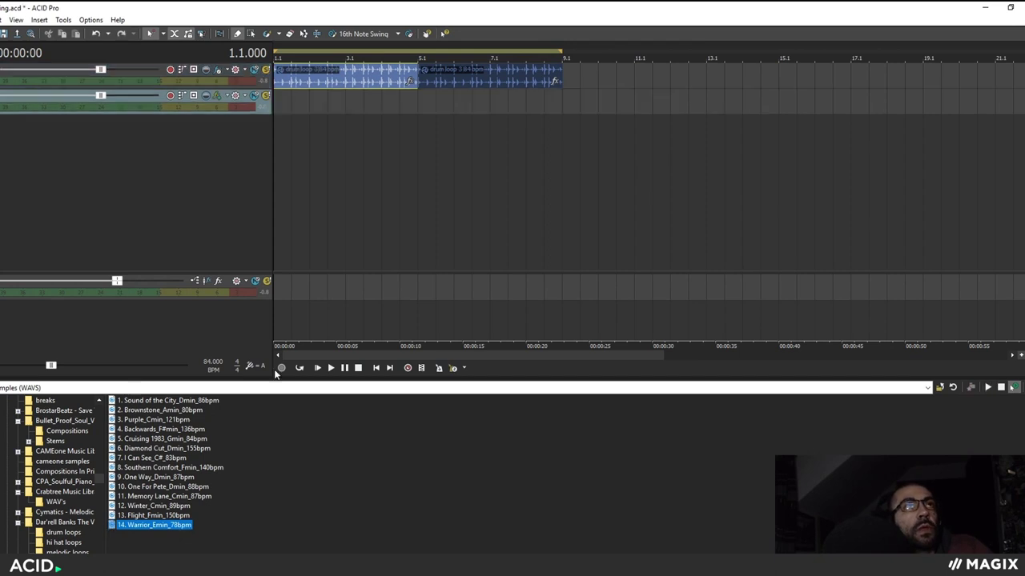
left_click(282, 101)
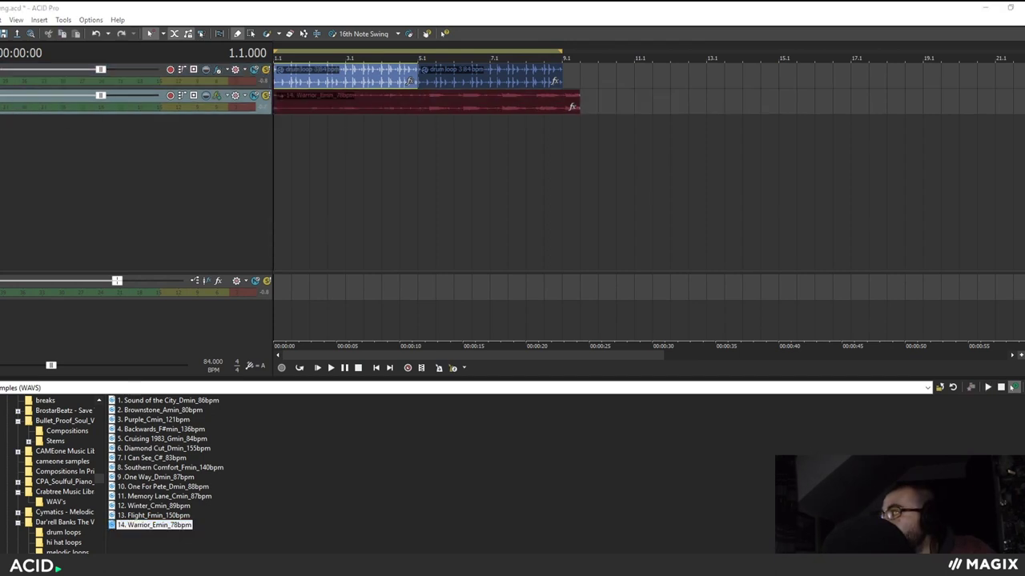
Step: Open the clip properties of the Warrior_Emin_78bpm track and set the clip's ACID type to Beatmapped
double_click(6, 95)
left_click_drag(109, 114, 231, 183)
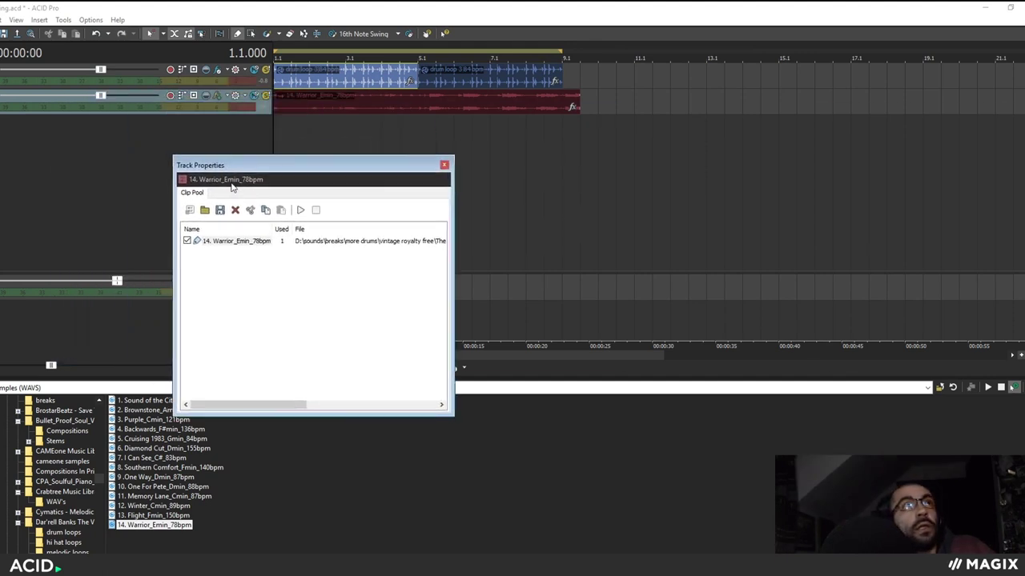
double_click(236, 242)
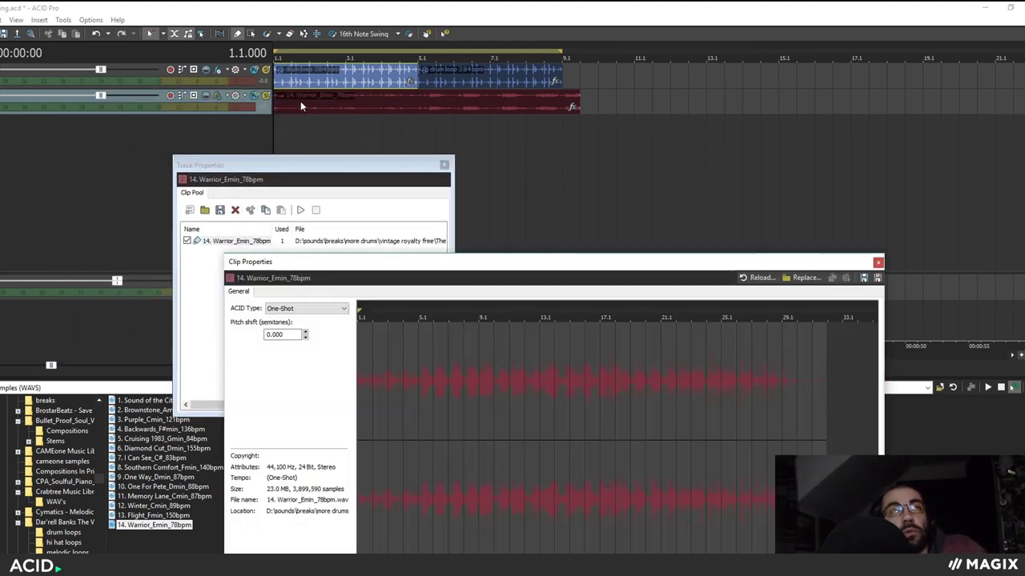
left_click(316, 308)
left_click(299, 332)
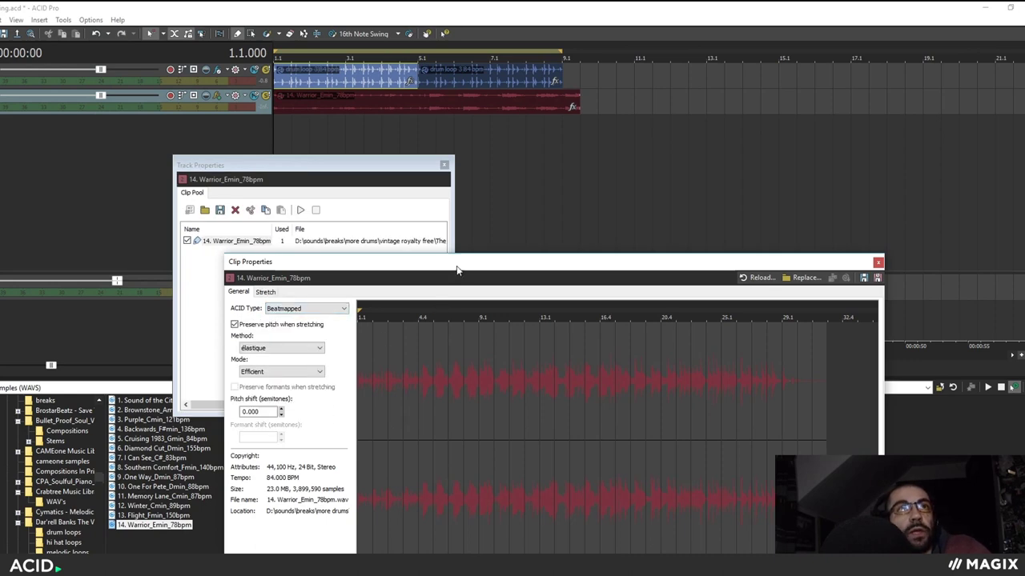
Step: Start the Beatmapper Wizard from the clip's stretch settings and audition the proposed first downbeat against the waveform
left_click_drag(457, 270, 453, 143)
left_click(297, 181)
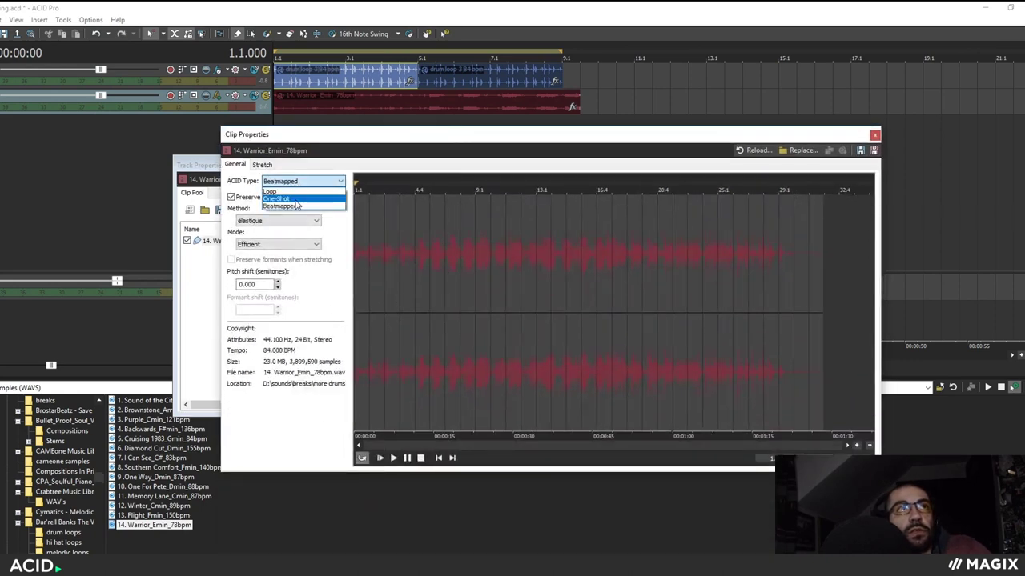
left_click(271, 168)
left_click(264, 165)
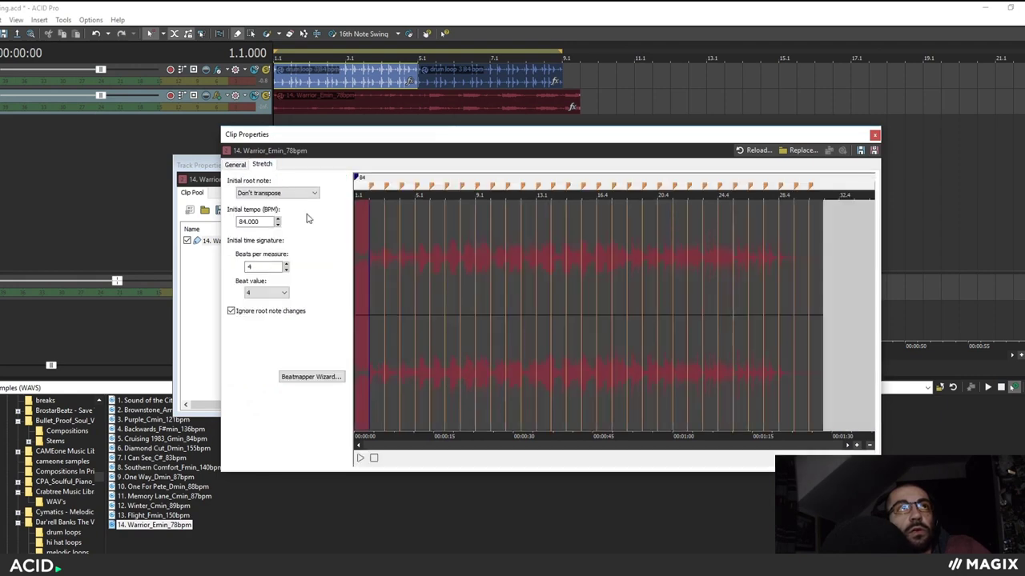
left_click(310, 377)
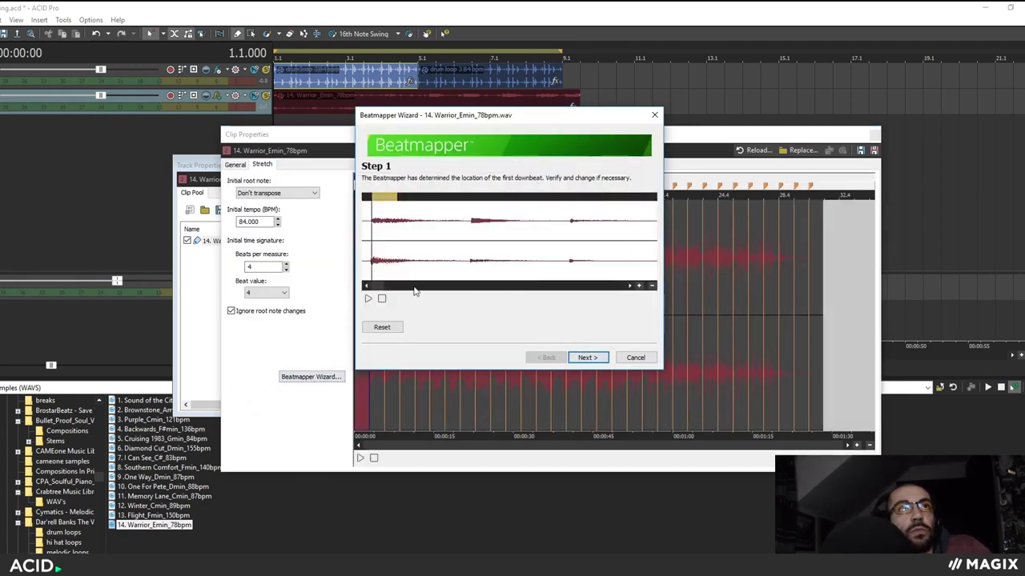
left_click(368, 299)
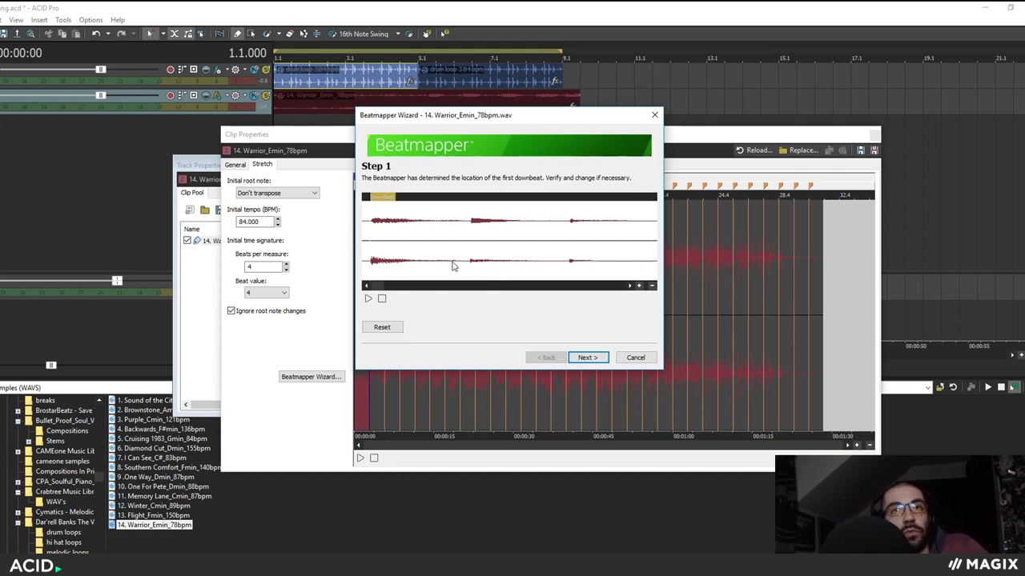
left_click(368, 298)
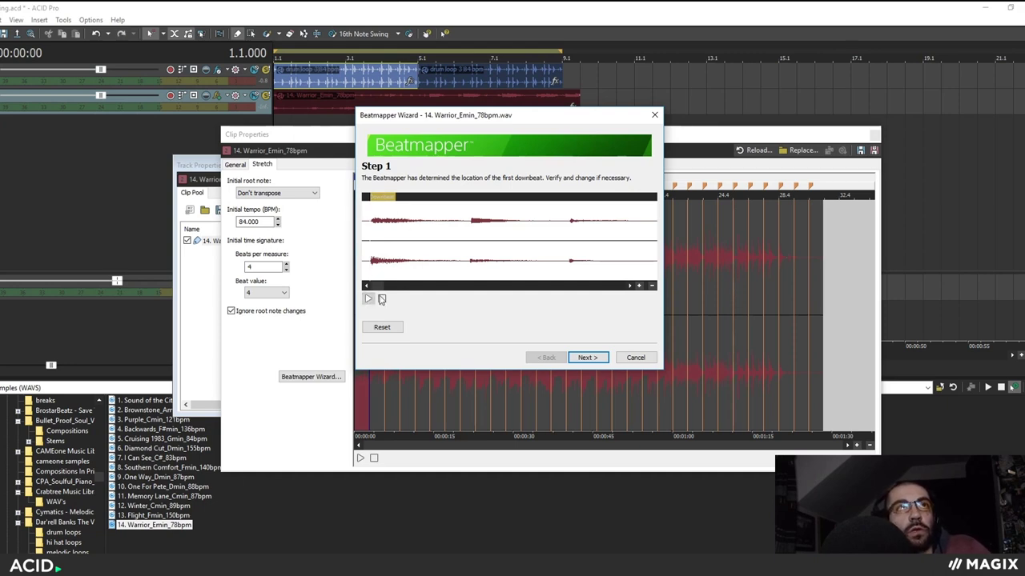
left_click(382, 298)
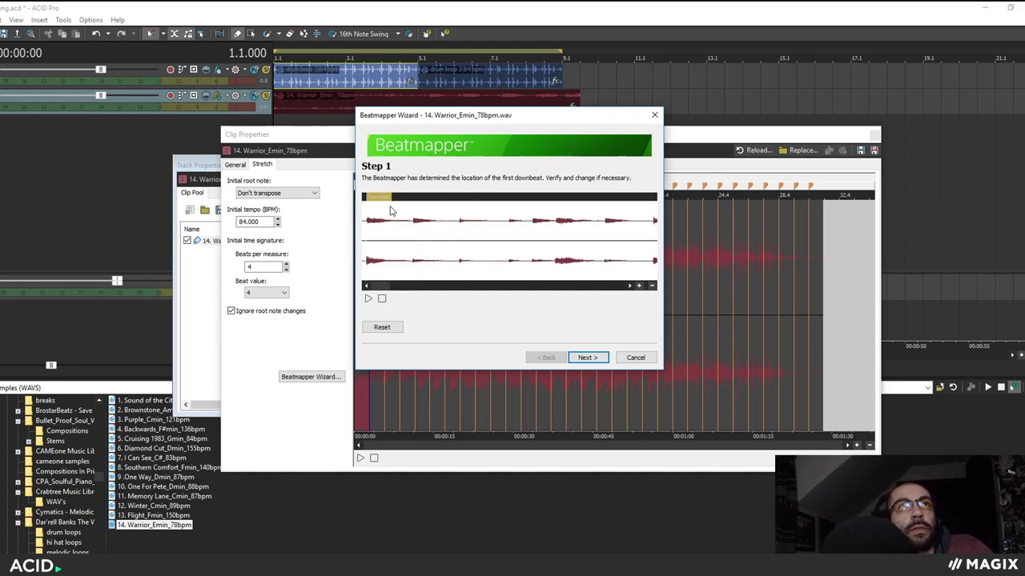
scroll(405, 253, "up", 5)
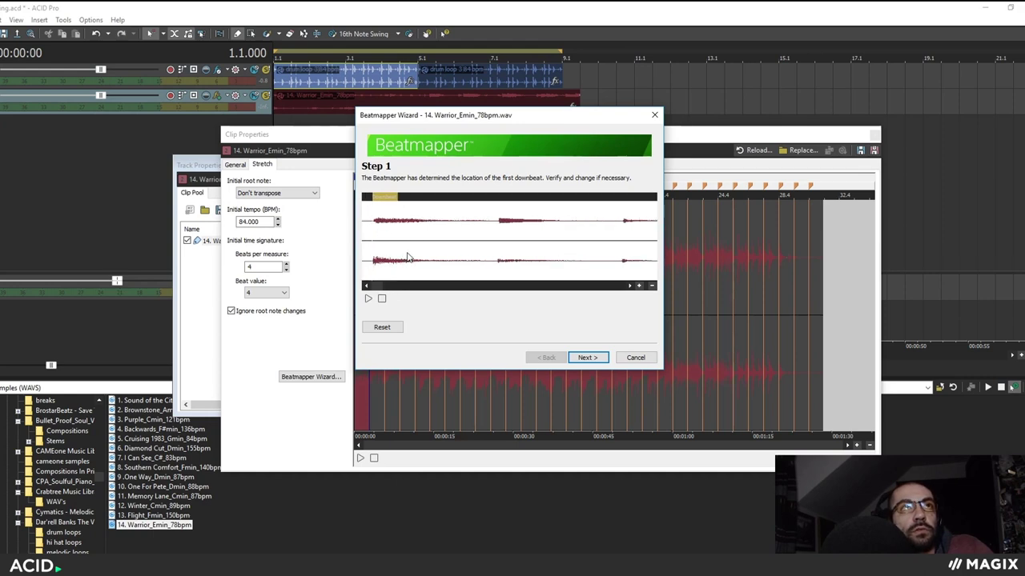
Step: Accept the downbeat and lengthen the one-measure selection to the next note onset, giving a tempo of about 79.3 BPM
left_click(588, 357)
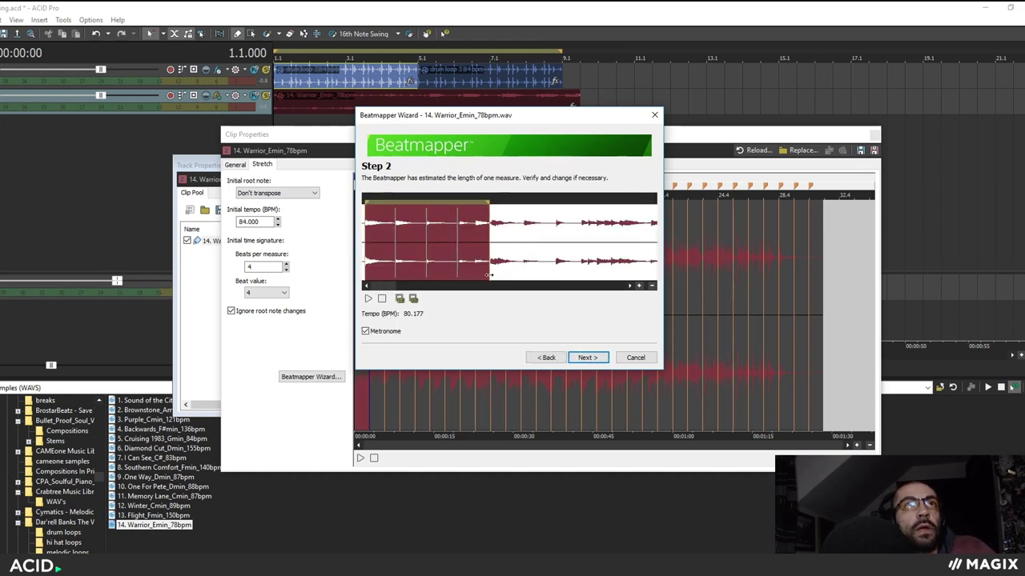
scroll(587, 267, "up", 4)
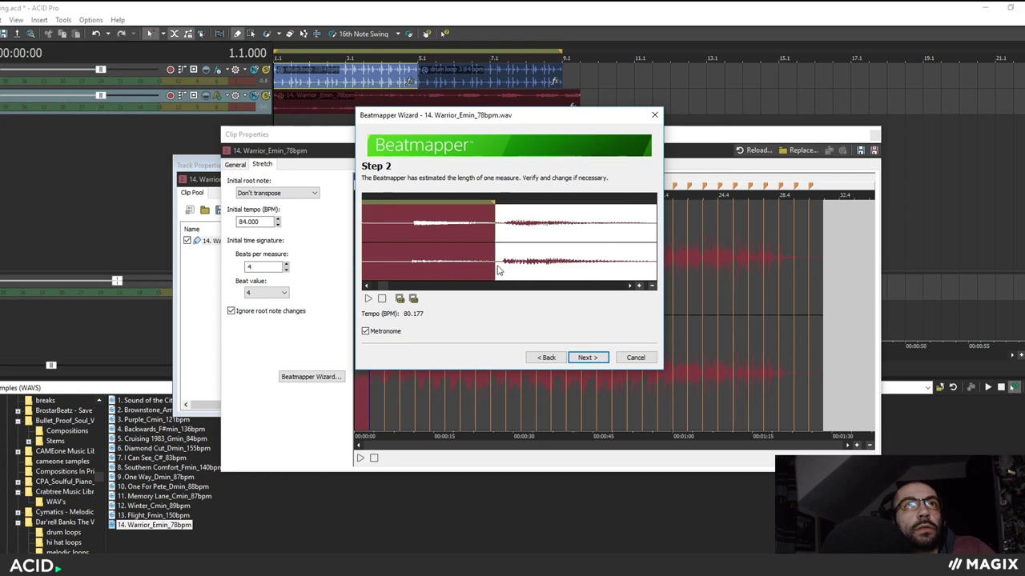
left_click_drag(496, 267, 505, 267)
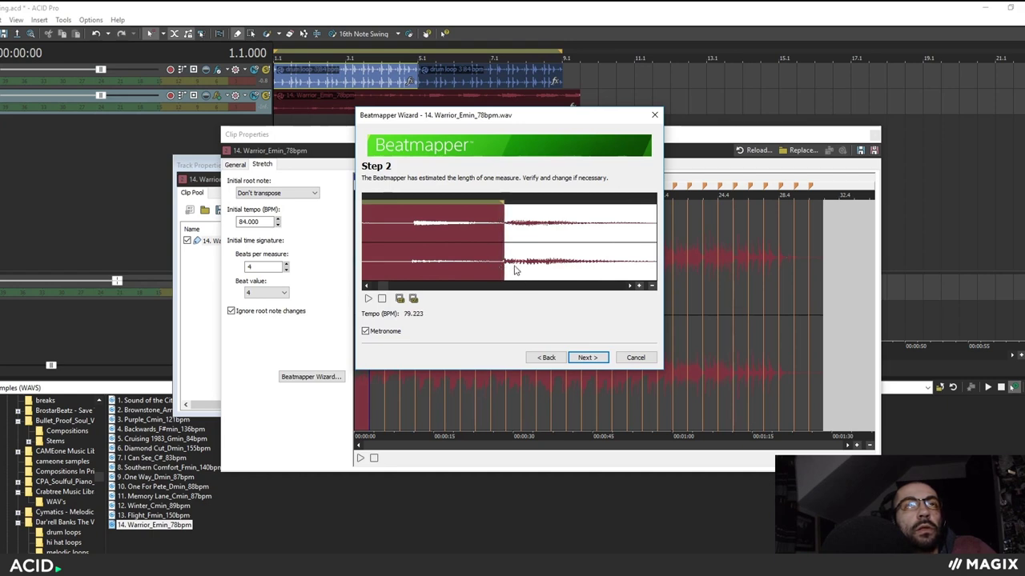
scroll(517, 268, "down", 4)
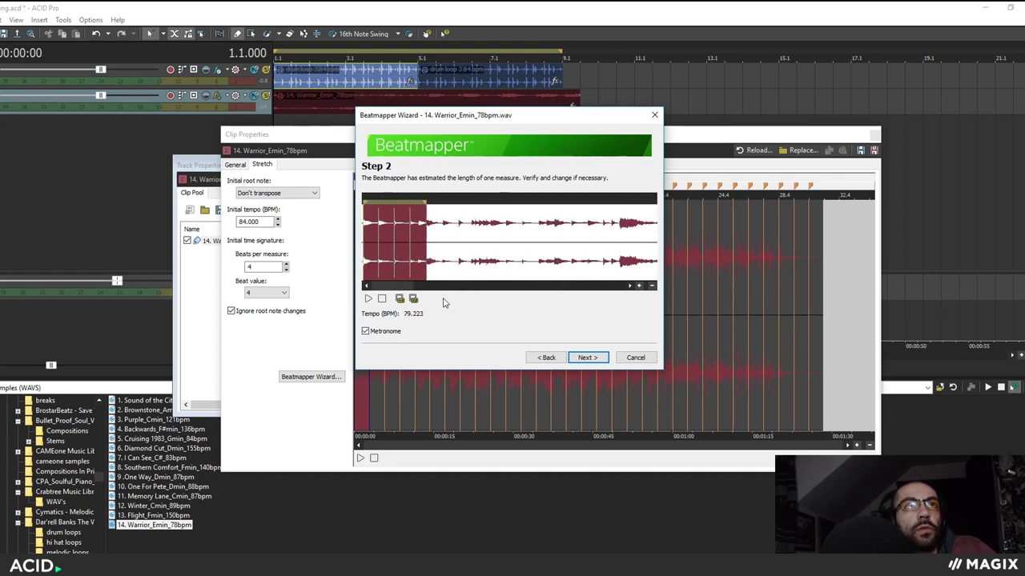
scroll(480, 272, "up", 2)
left_click_drag(499, 269, 497, 267)
scroll(517, 264, "down", 2)
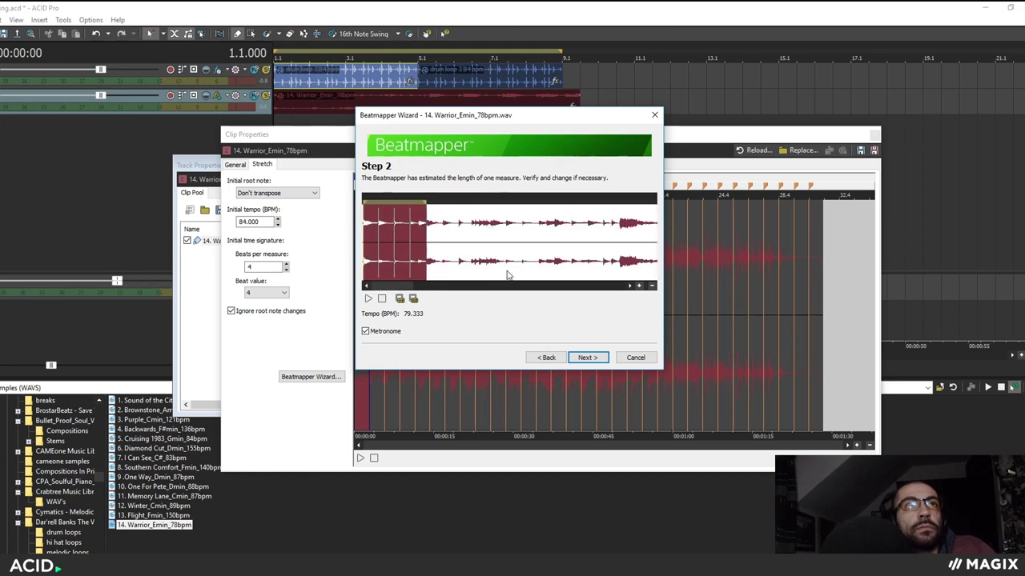
Step: Audition measure 1 with the metronome, align its end marker to the note onset at about 79.1 BPM, and check measure 2
left_click(588, 357)
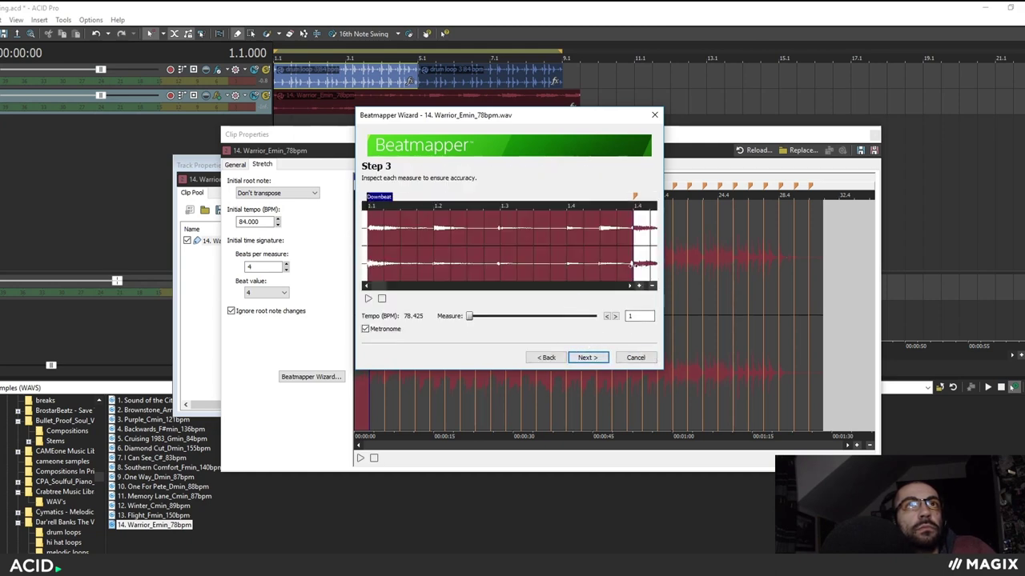
key("space")
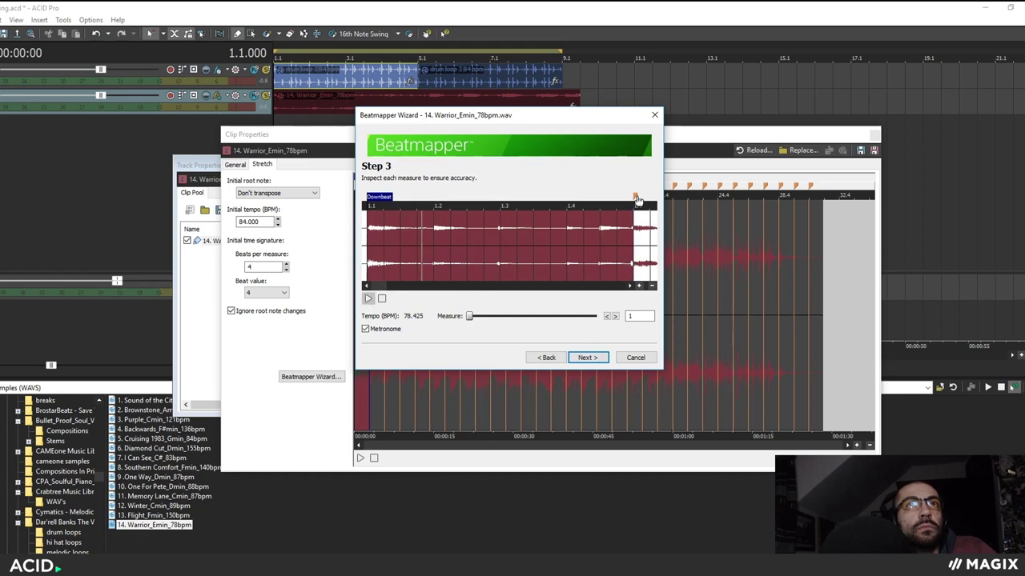
left_click_drag(637, 200, 631, 198)
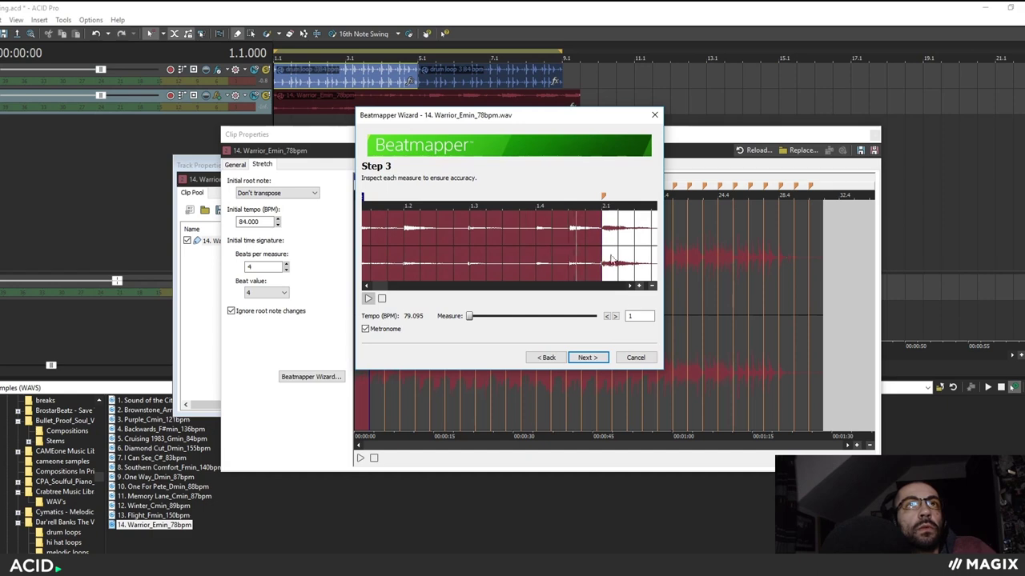
left_click(615, 316)
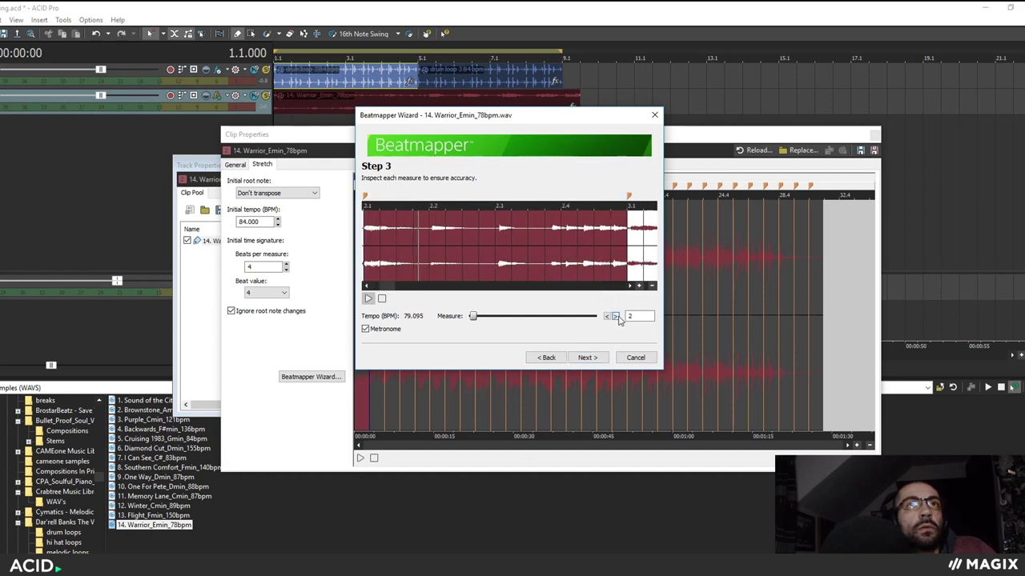
Step: Finish the wizard with pitch preserved and Beatmapper information saved with the file, and close the clip and track properties
left_click(588, 357)
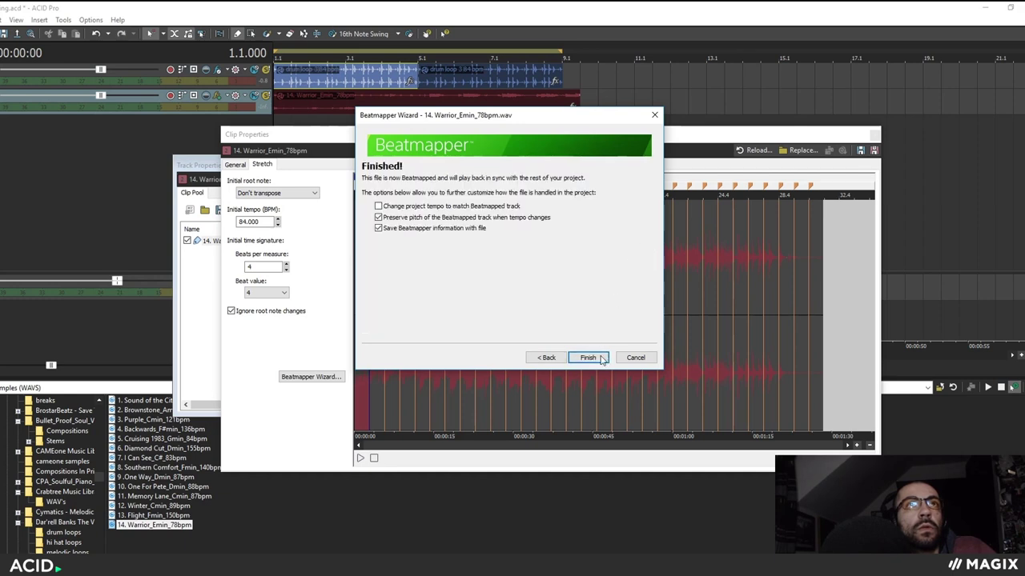
left_click(588, 357)
left_click(874, 134)
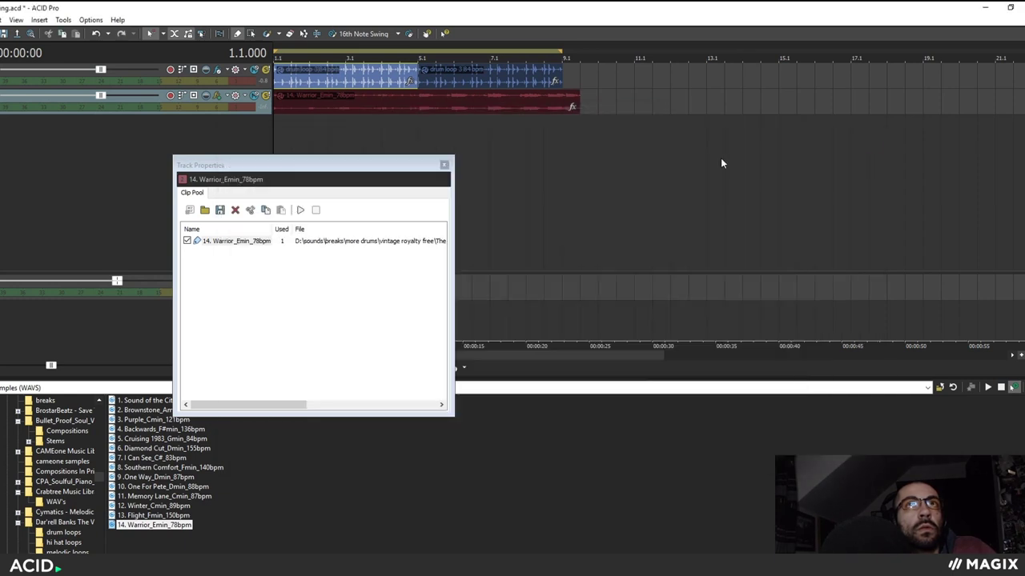
left_click(444, 164)
Step: Select the beatmapped clip, turn on the project metronome and audition the track from the project start
left_click(282, 104)
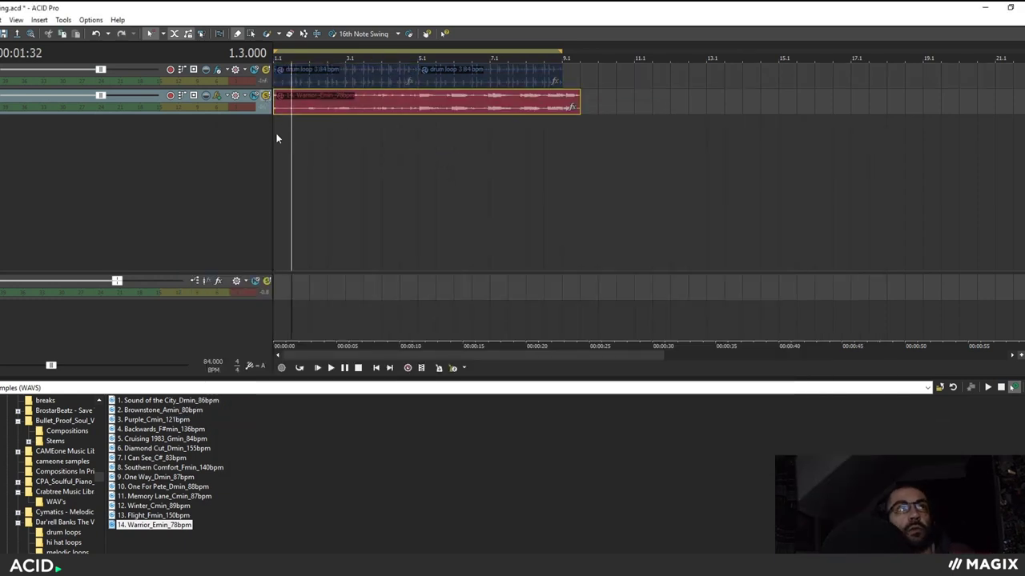
key("ctrl+Home")
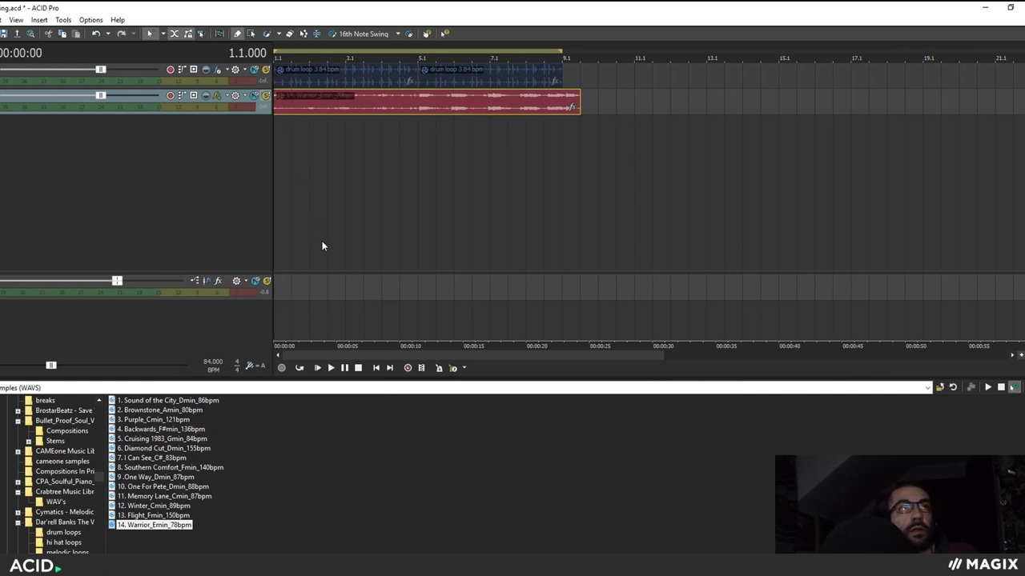
scroll(344, 100, "up", 2)
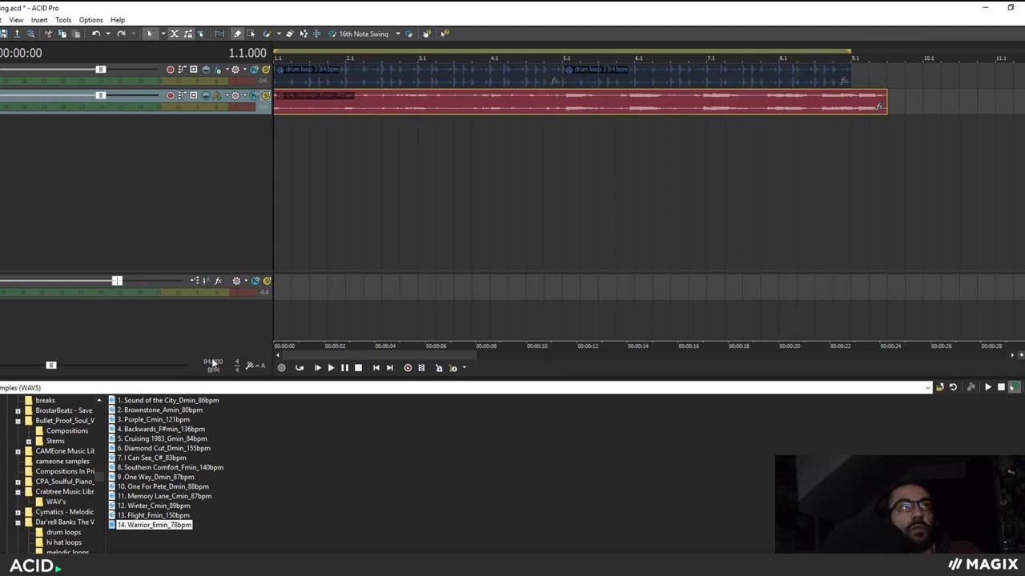
left_click(439, 368)
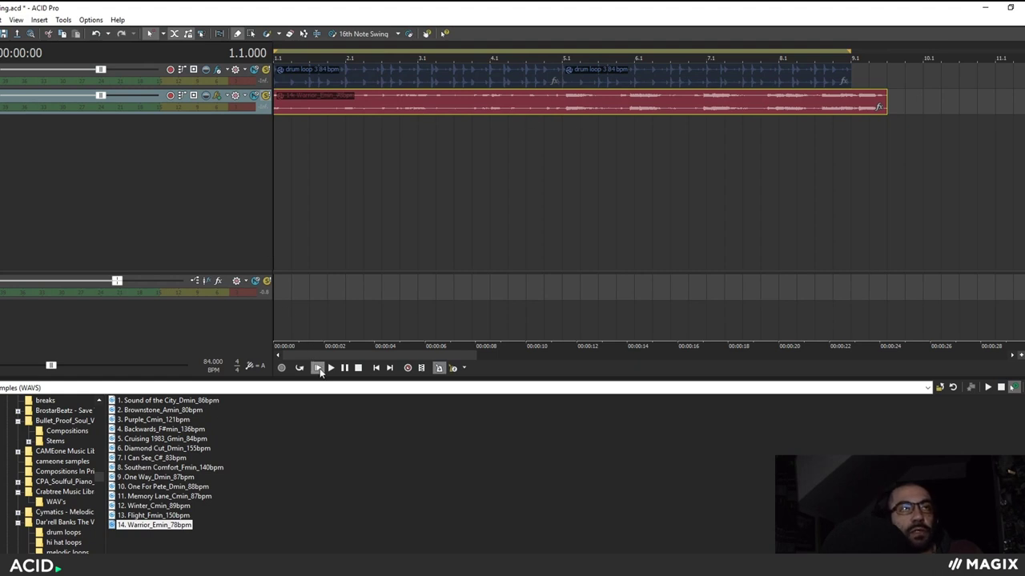
left_click(318, 369)
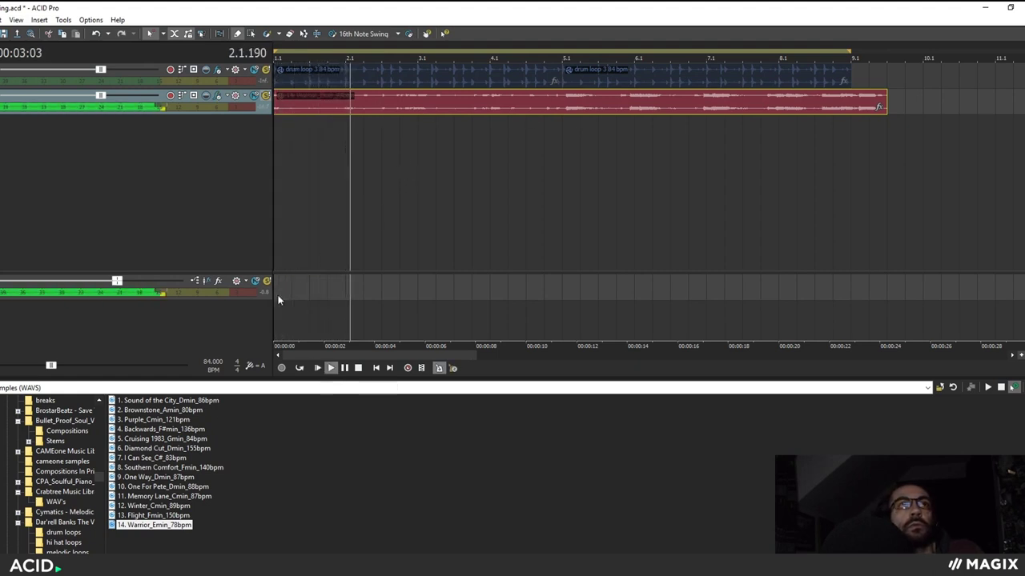
key("space")
Step: Audition the beatmapped track at project tempos of about 66.3 and 92.9 BPM, leaving the tempo at 92.9 and stopping playback
left_click_drag(51, 366, 33, 366)
left_click(330, 368)
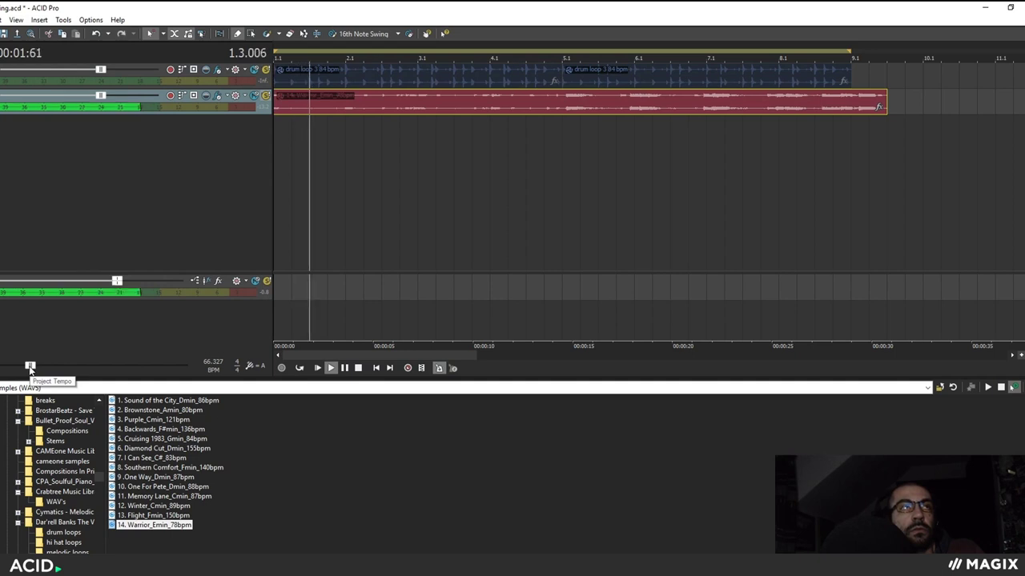
left_click_drag(31, 367, 61, 367)
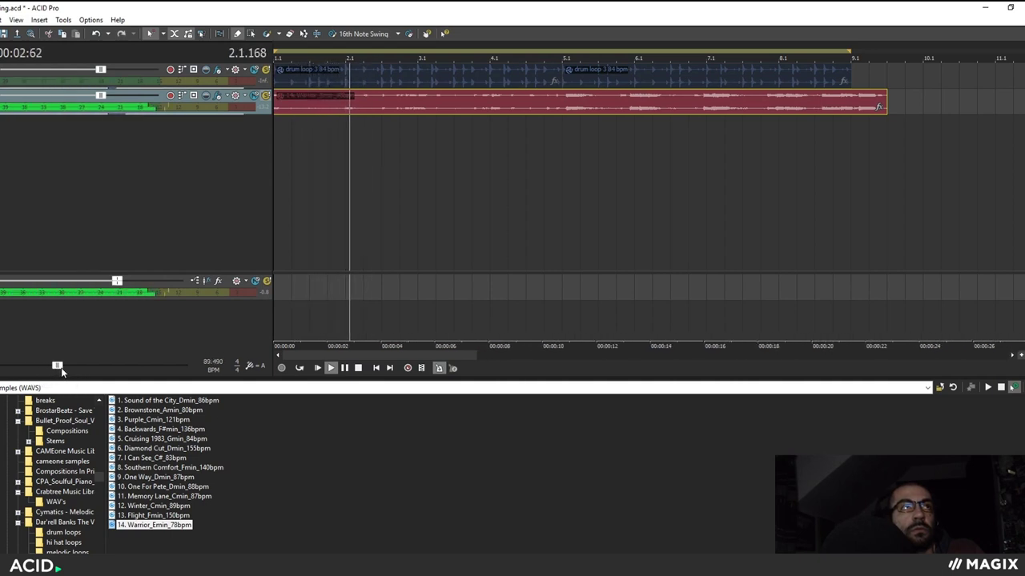
left_click(317, 368)
left_click(317, 368)
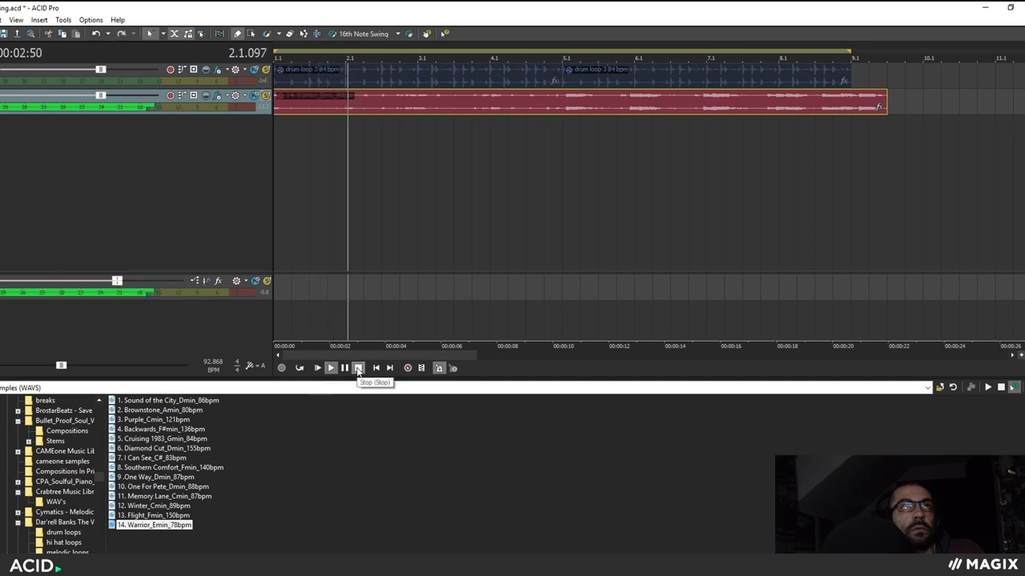
left_click(358, 368)
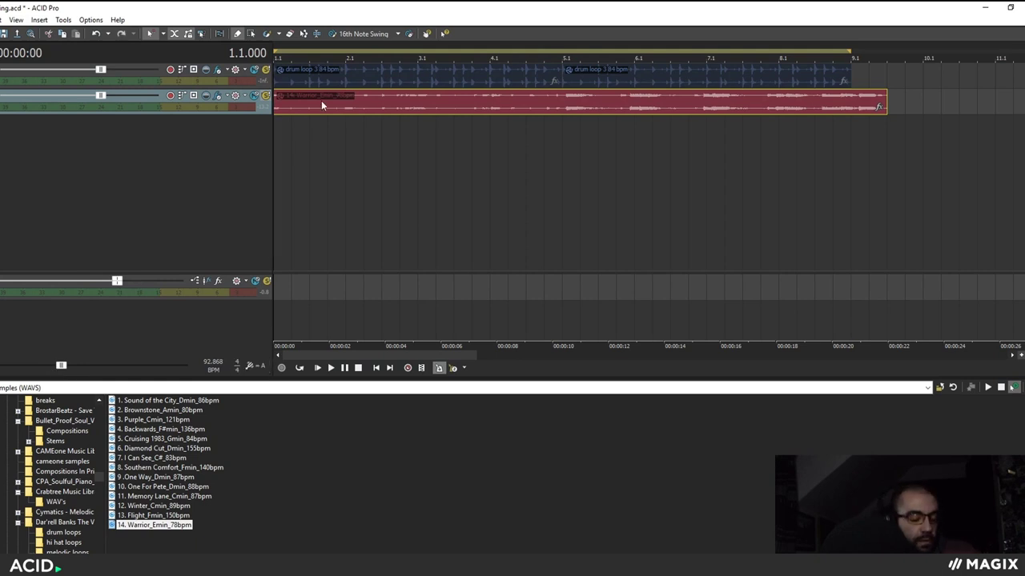
Step: Delete the Warrior_Emin_78bpm track and increase the height of the drum loop track
left_click(124, 107)
key("Delete")
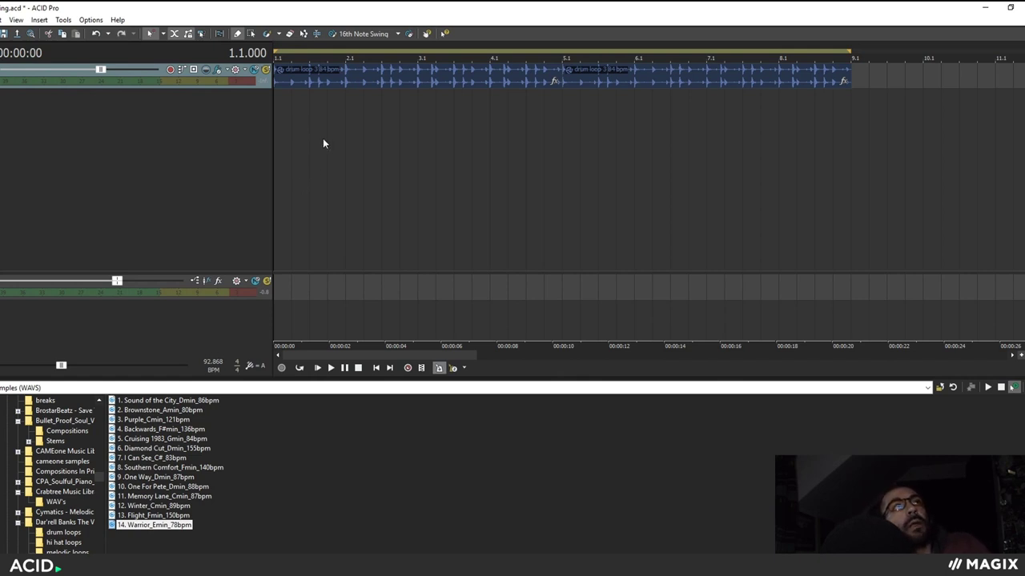
left_click_drag(160, 88, 160, 111)
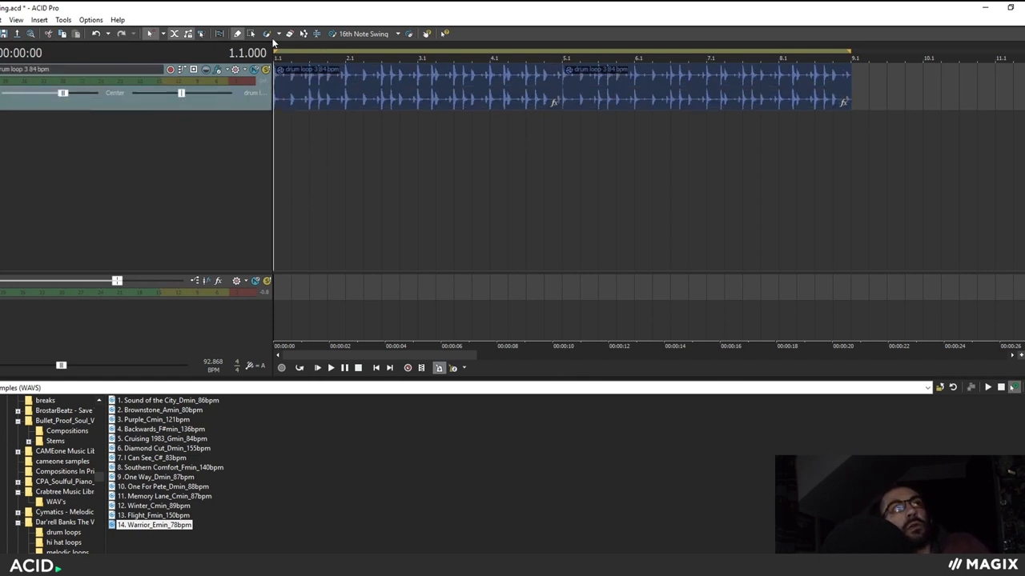
Step: Audition the drum loop, set the project tempo to 84 BPM and return the playback cursor to the project start
left_click(330, 369)
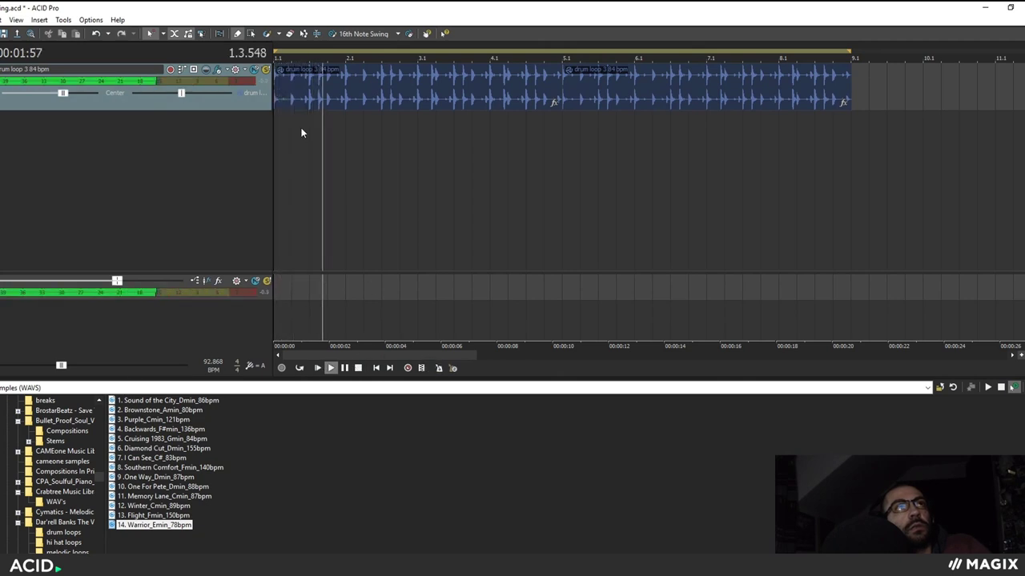
left_click(291, 86)
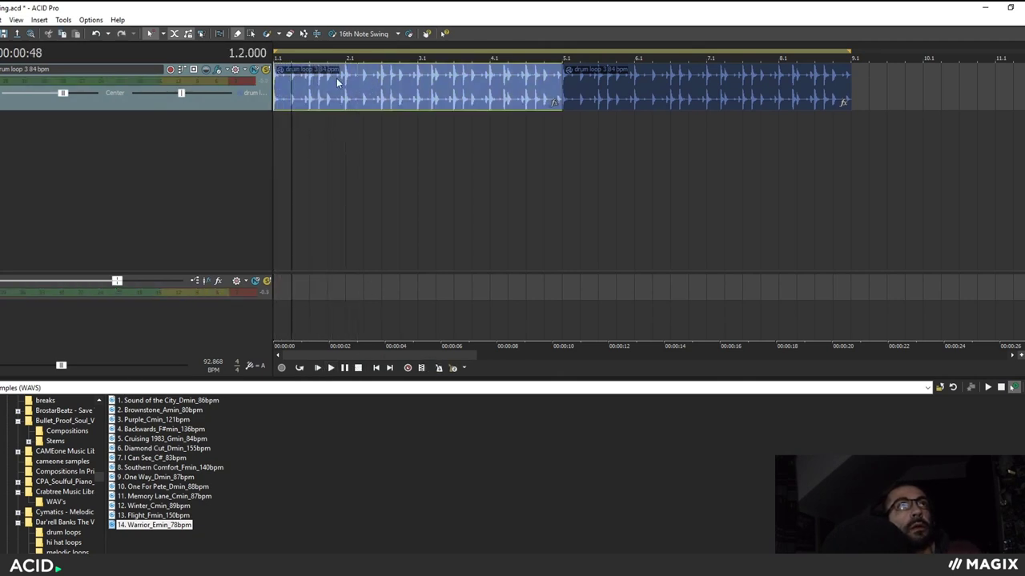
double_click(212, 362)
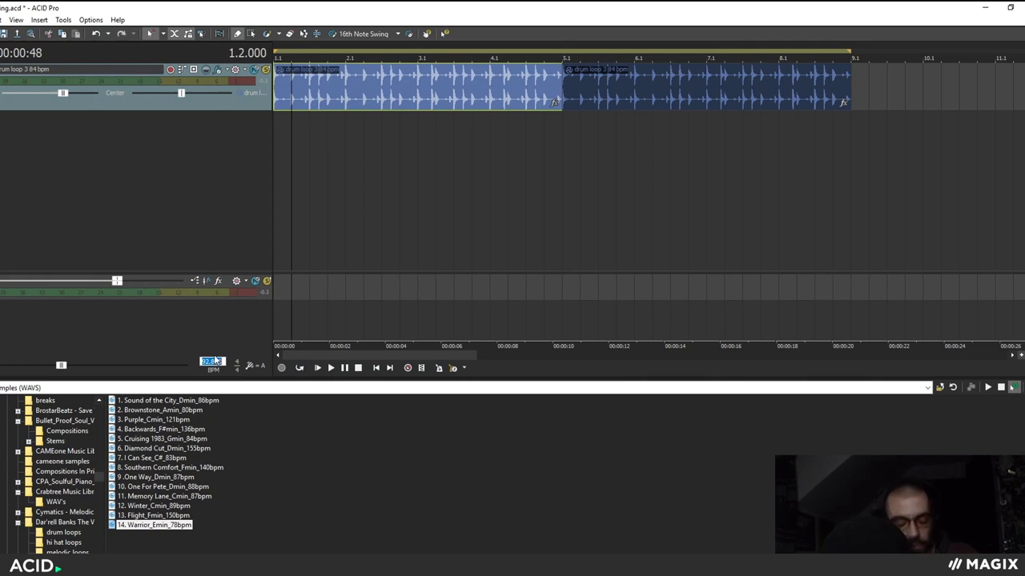
type("84")
key("Return")
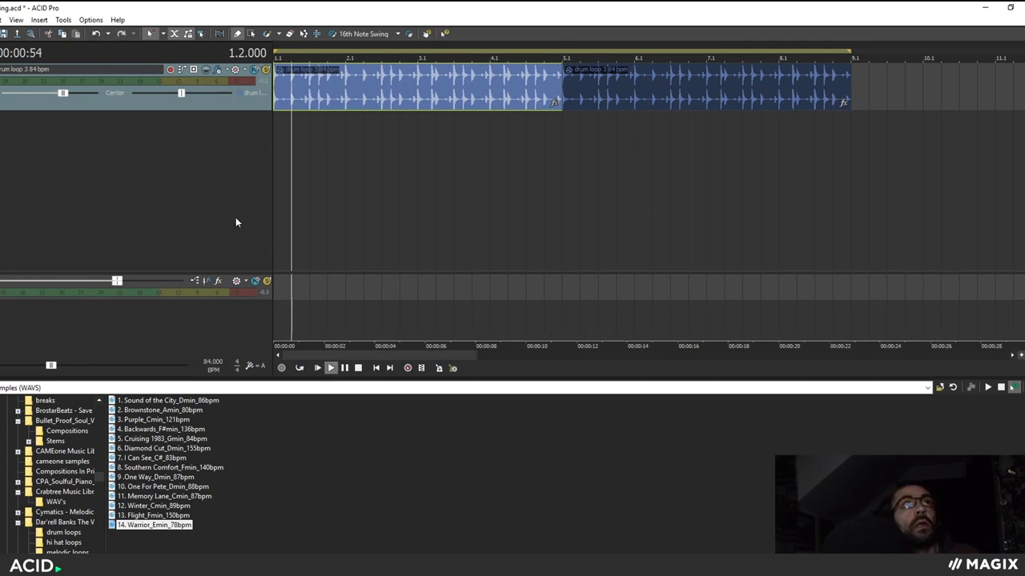
left_click(274, 158)
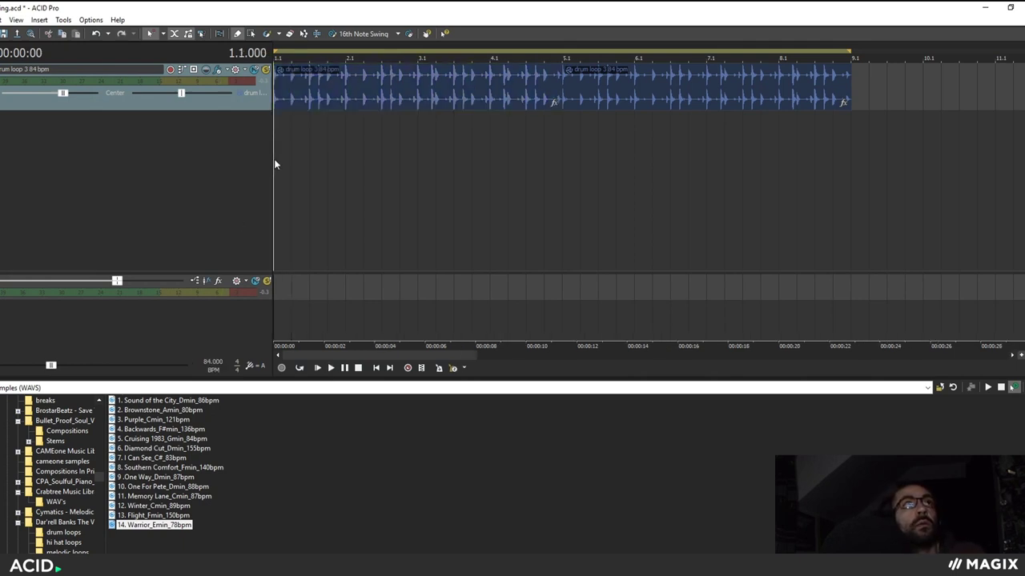
Step: Preview several melodic samples in the folder, from Sound of the City to Flight, and work back to Southern Comfort
left_click(178, 401)
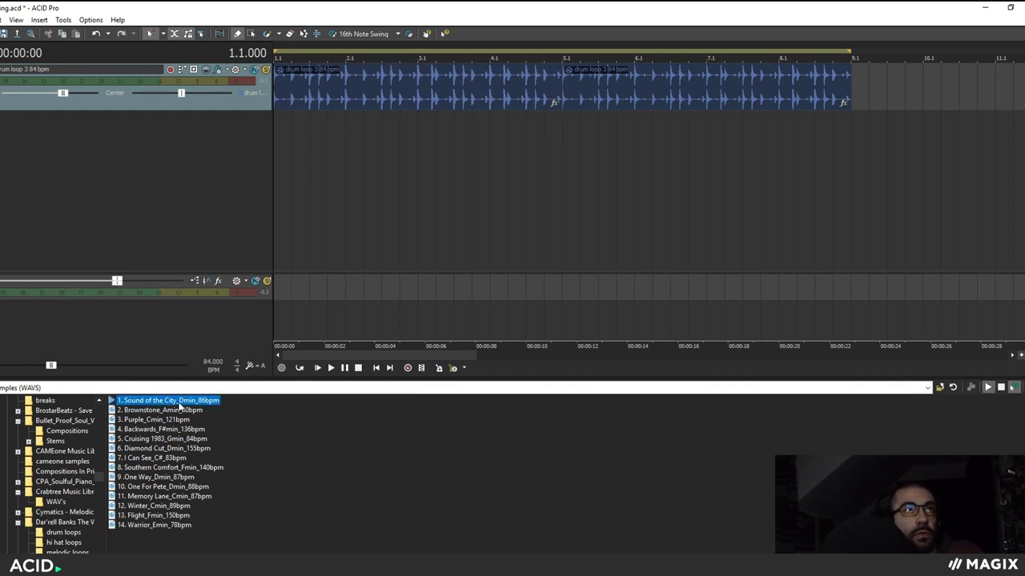
left_click(185, 410)
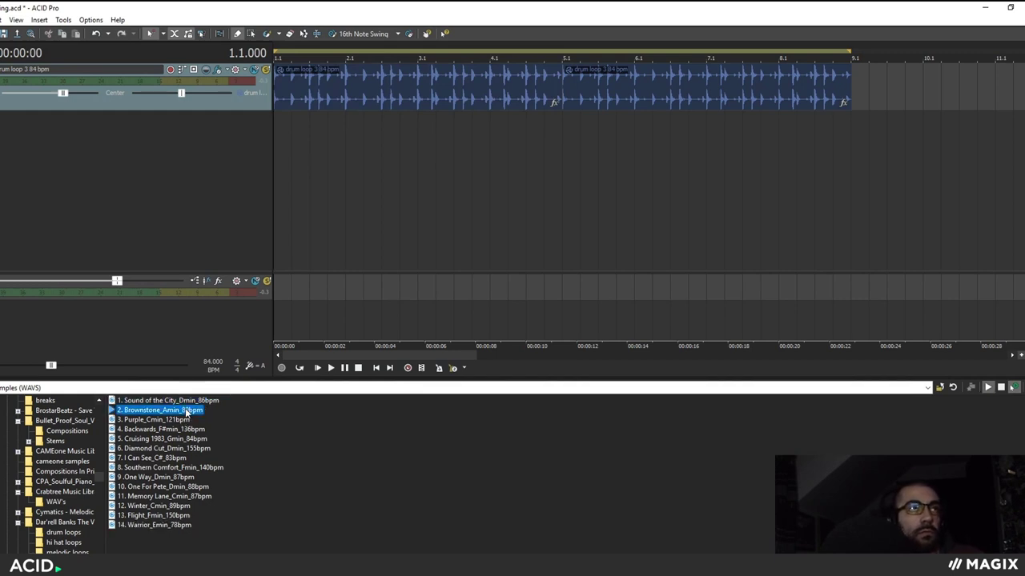
left_click(163, 422)
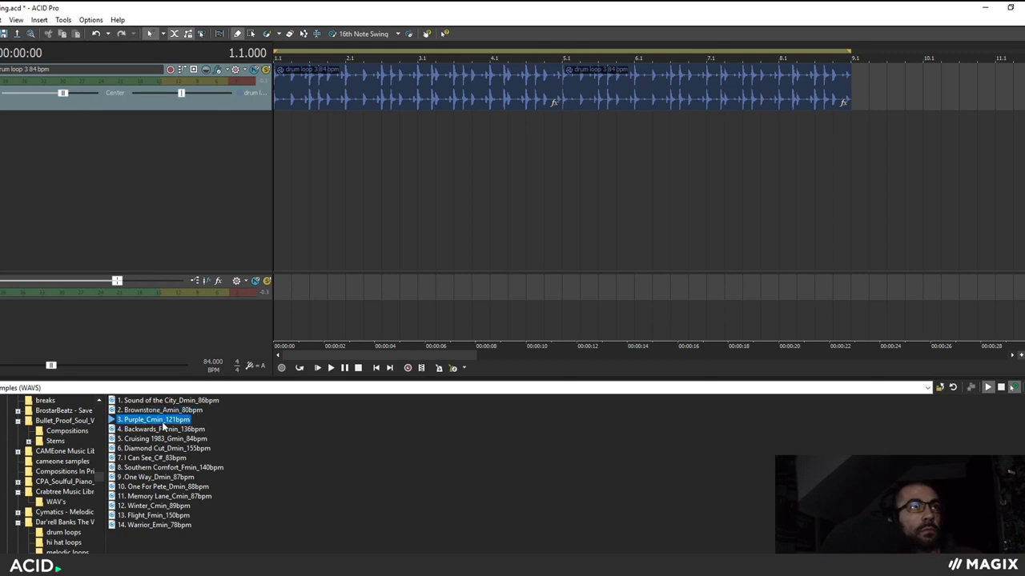
left_click(165, 430)
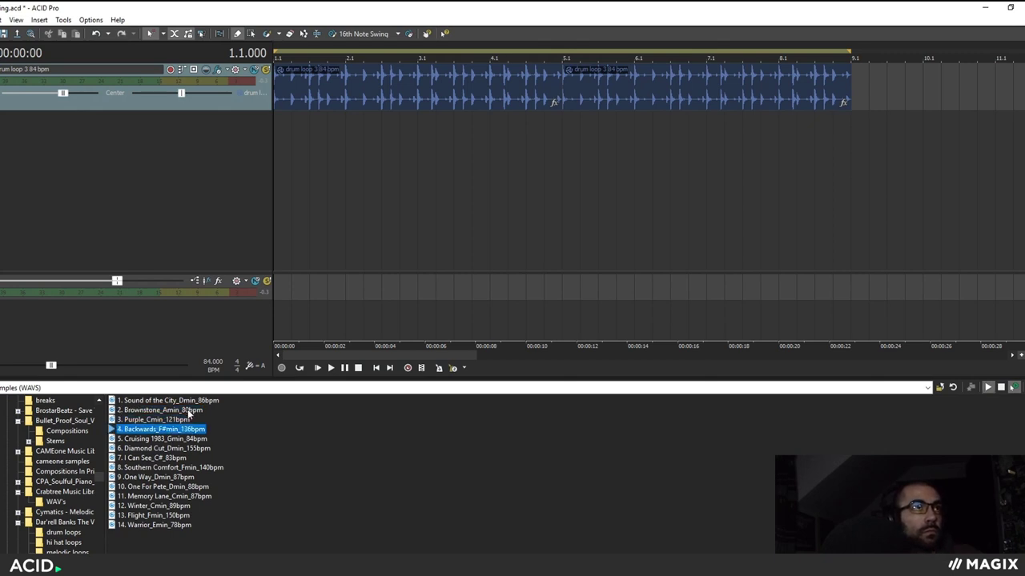
left_click(188, 410)
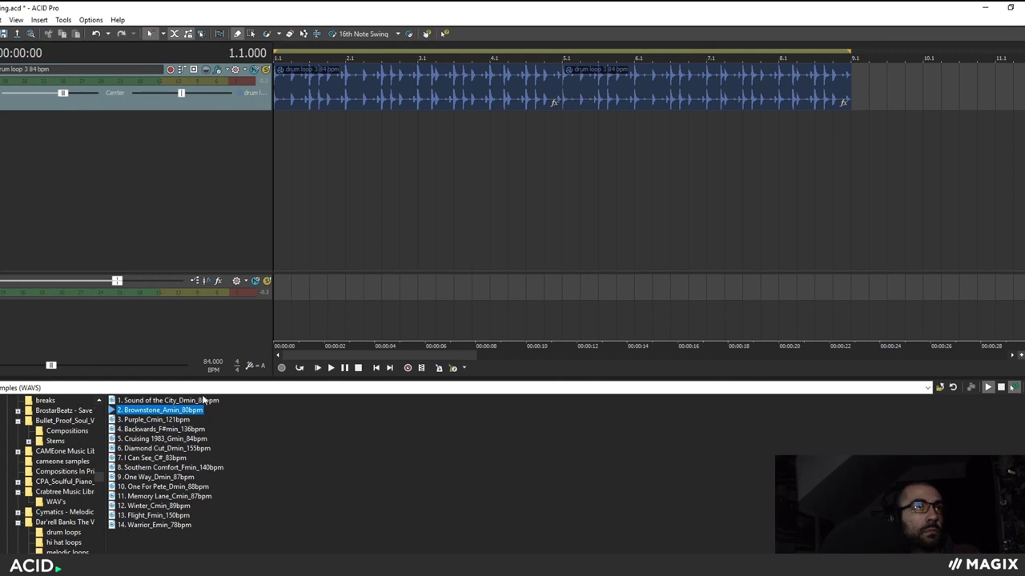
left_click(180, 516)
left_click(188, 487)
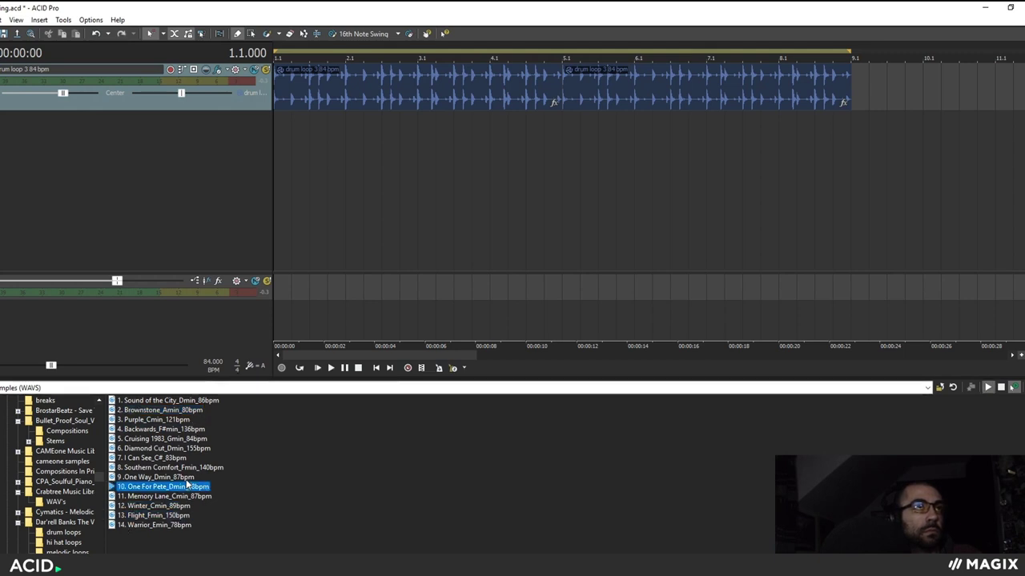
left_click(188, 477)
left_click(184, 467)
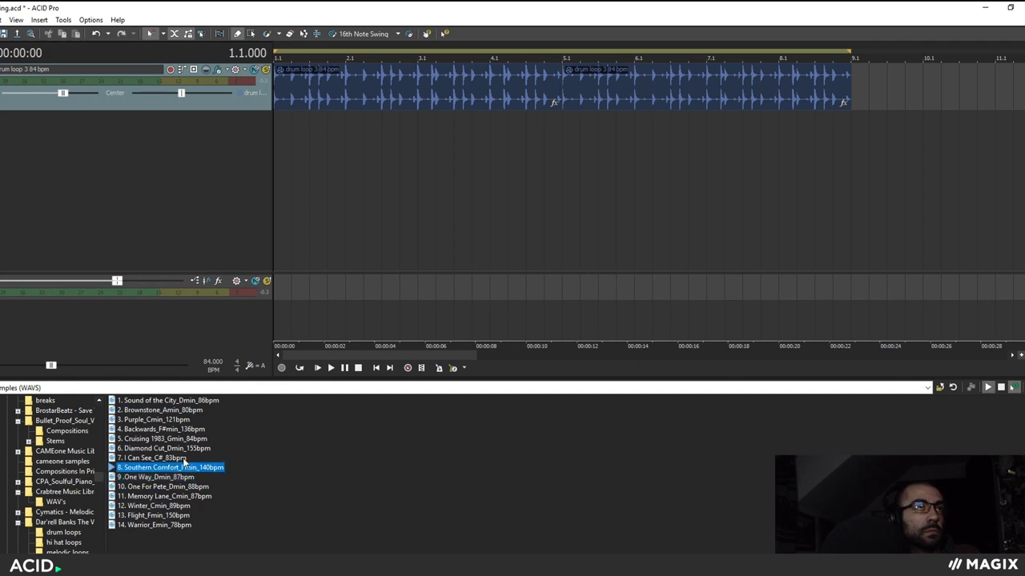
Step: Add the One Way_Dmin_87bpm sample as a new track and draw its clip from the project start
left_click(184, 475)
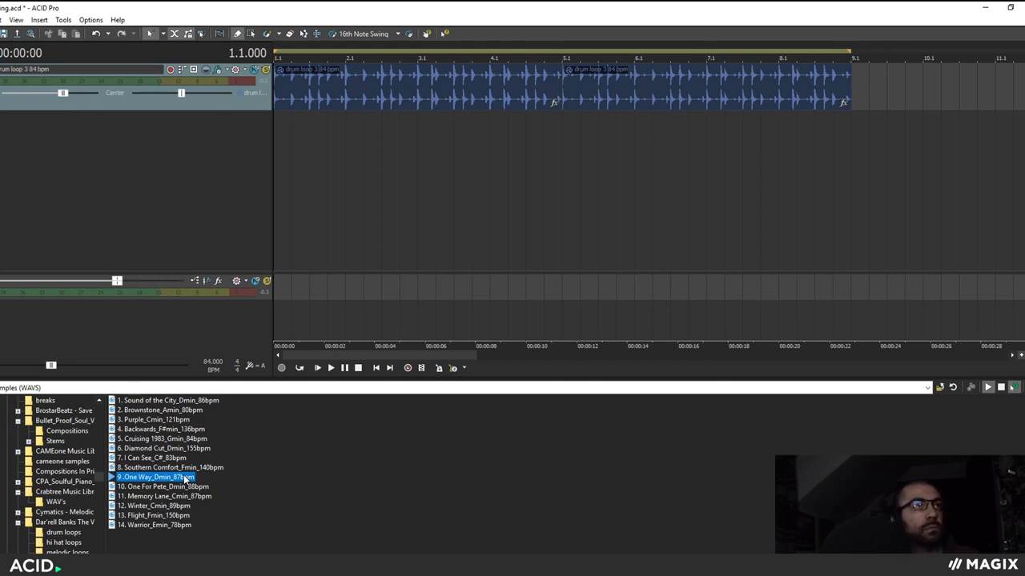
double_click(184, 474)
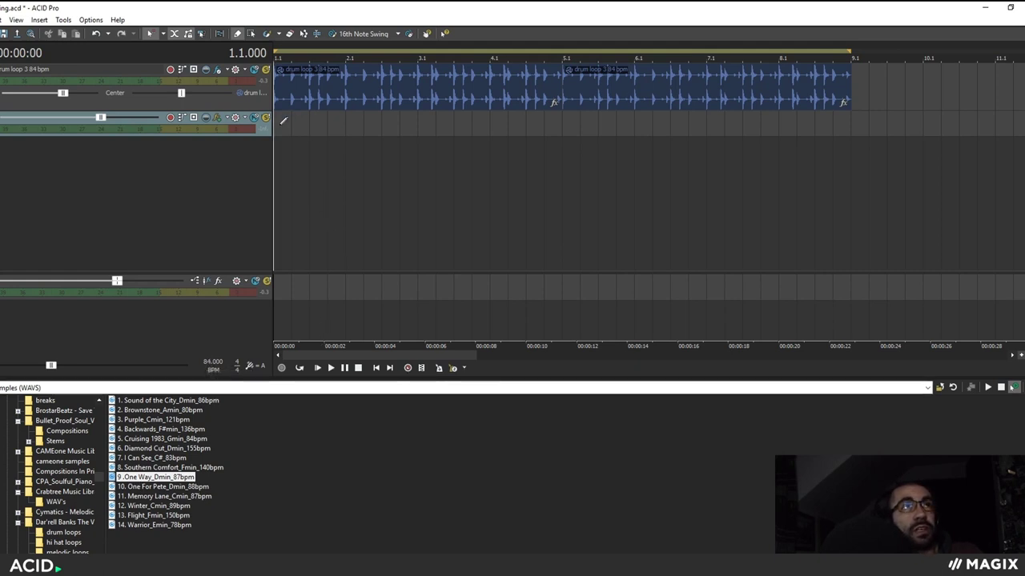
left_click(282, 120)
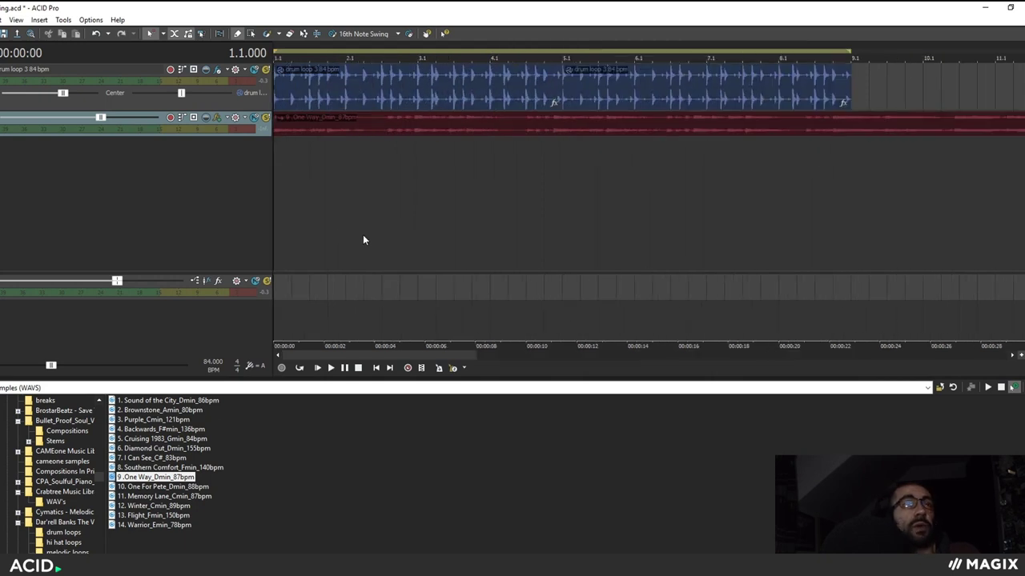
Step: Split the One Way clip at the note onsets at beats 1.3 and 1.4 and shortly after beat 2.3
scroll(371, 239, "up", 2)
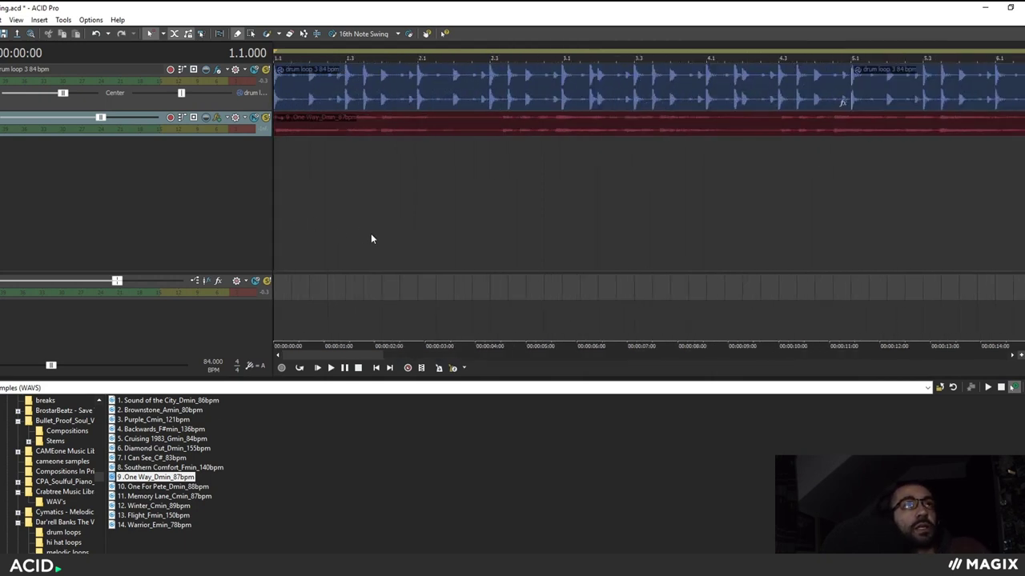
scroll(424, 211, "up", 1)
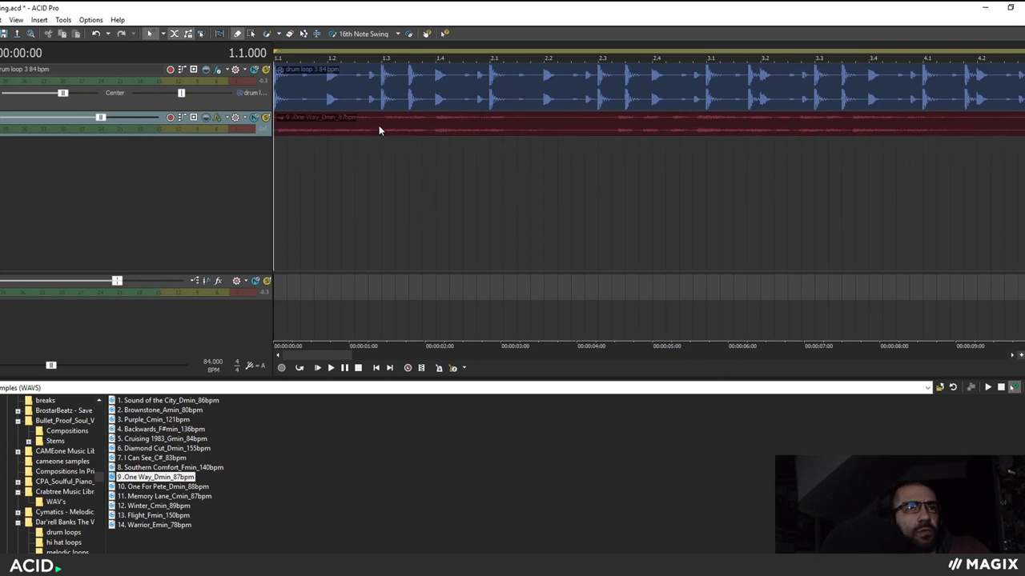
scroll(509, 168, "up", 1)
left_click(289, 132)
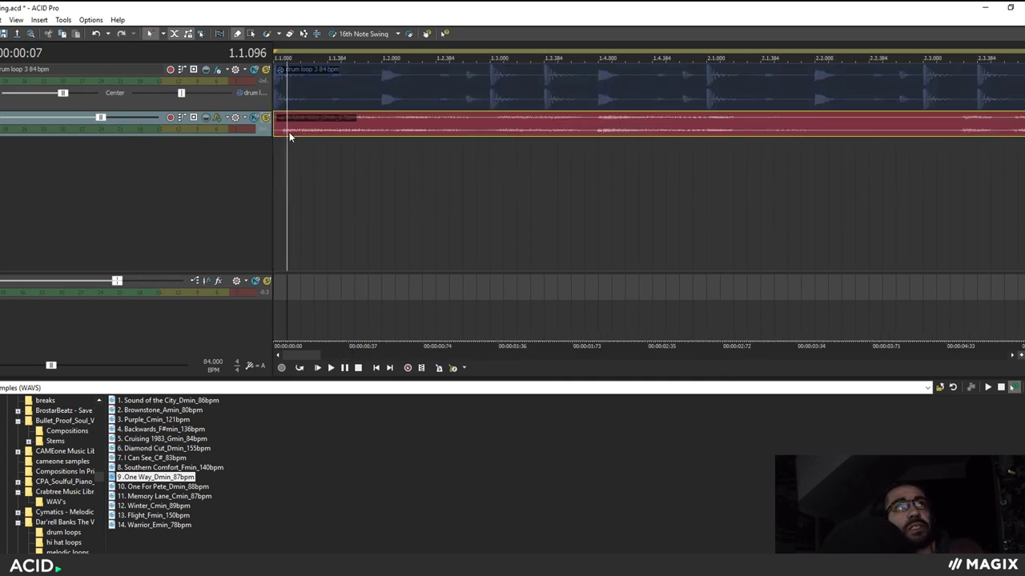
scroll(567, 155, "up", 1)
scroll(408, 146, "down", 1)
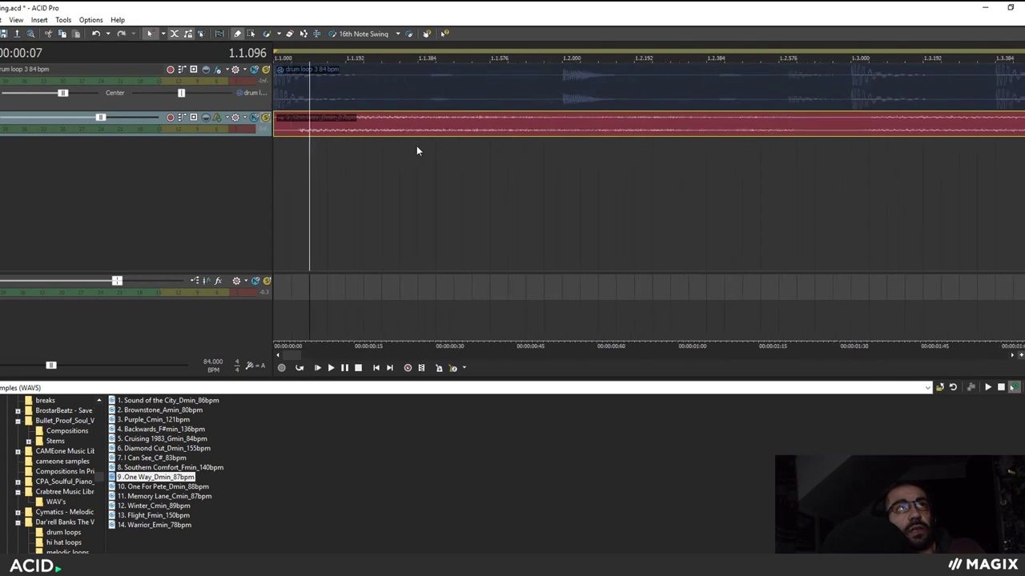
left_click(503, 132)
scroll(671, 169, "up", 1)
left_click(564, 135)
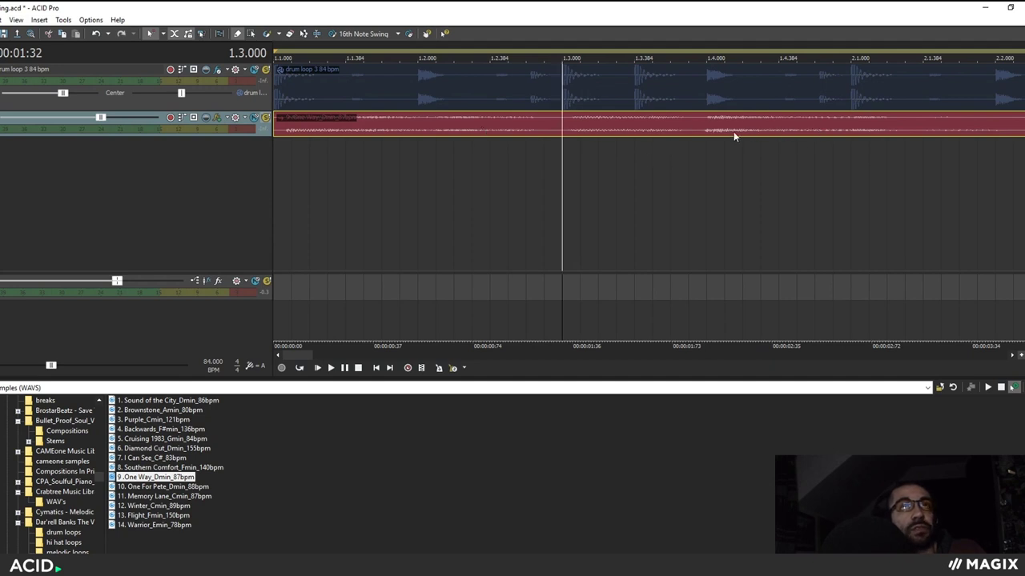
scroll(734, 131, "down", 1)
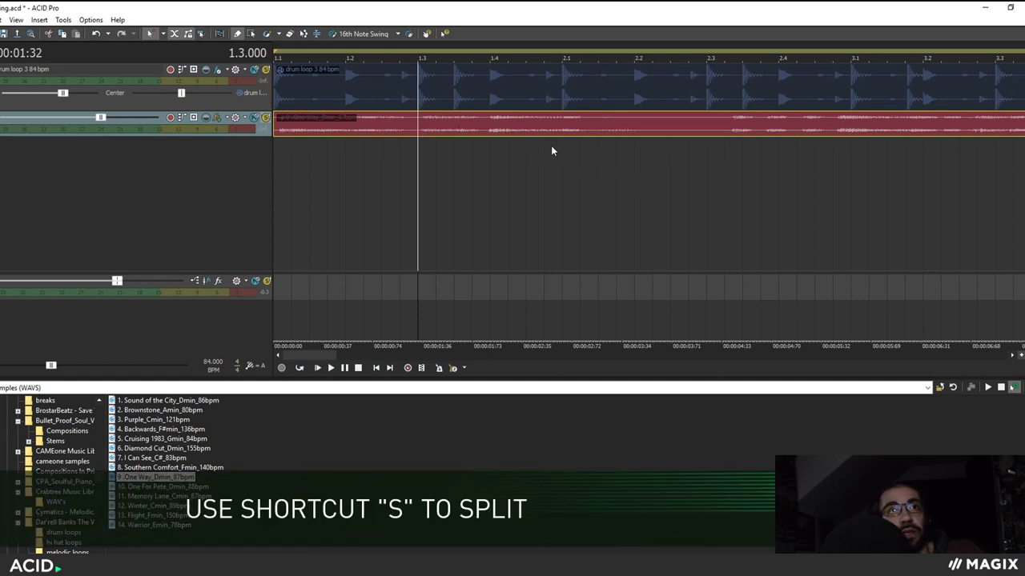
key("s")
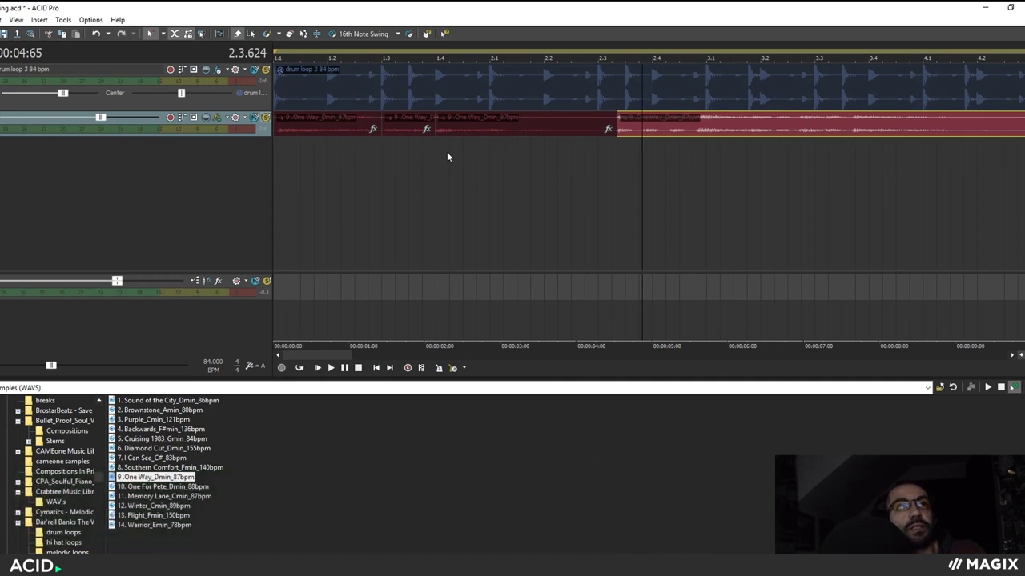
Step: Split the One Way clip at the next two note onsets, at 2.3.624 and about 2.4.192
left_click(666, 133)
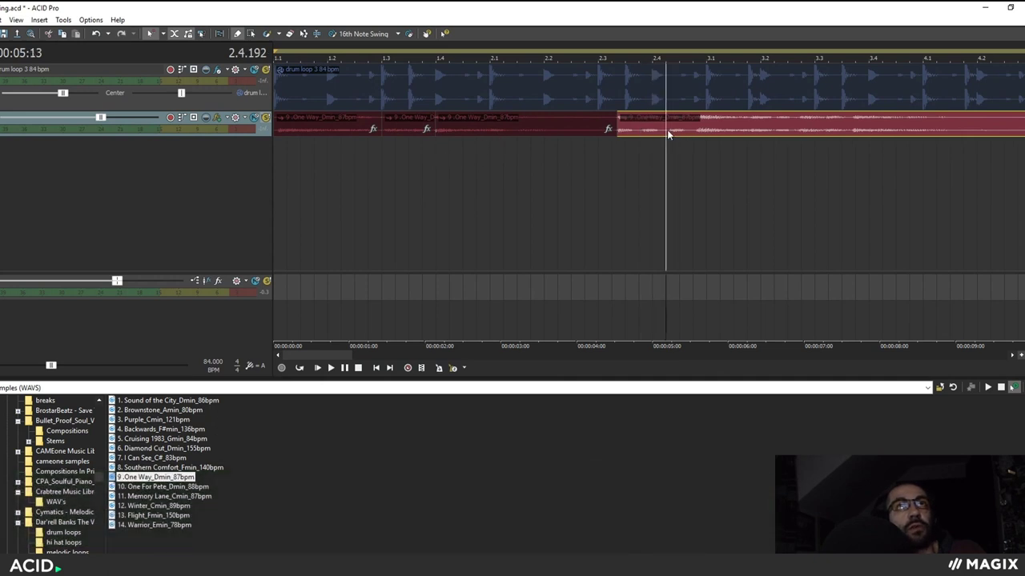
scroll(667, 133, "up", 3)
left_click(556, 126)
scroll(640, 131, "up", 2)
key("s")
scroll(741, 138, "down", 2)
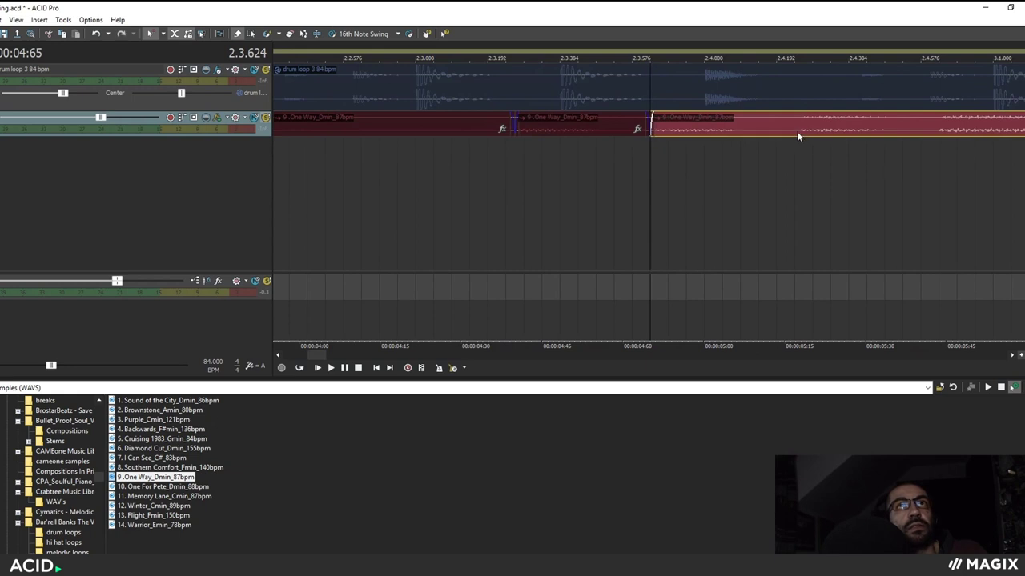
left_click(795, 132)
scroll(713, 129, "up", 3)
scroll(744, 132, "down", 4)
key("s")
Step: Split the One Way clip at 2.4.624 and move the remaining section to the start of measure 3
left_click(774, 136)
scroll(773, 137, "down", 2)
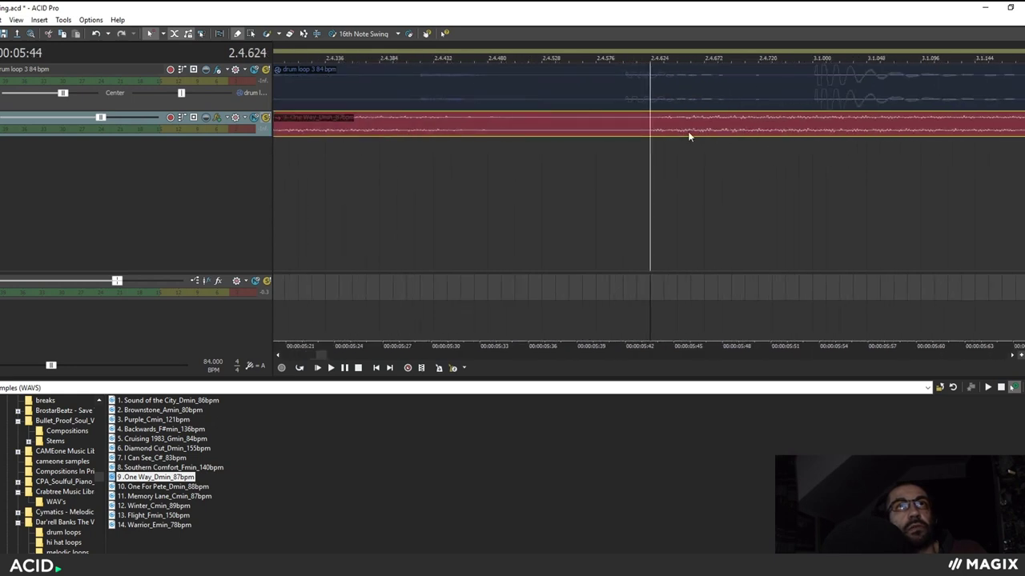
key("s")
scroll(705, 137, "down", 2)
left_click_drag(570, 134, 593, 129)
scroll(786, 138, "up", 2)
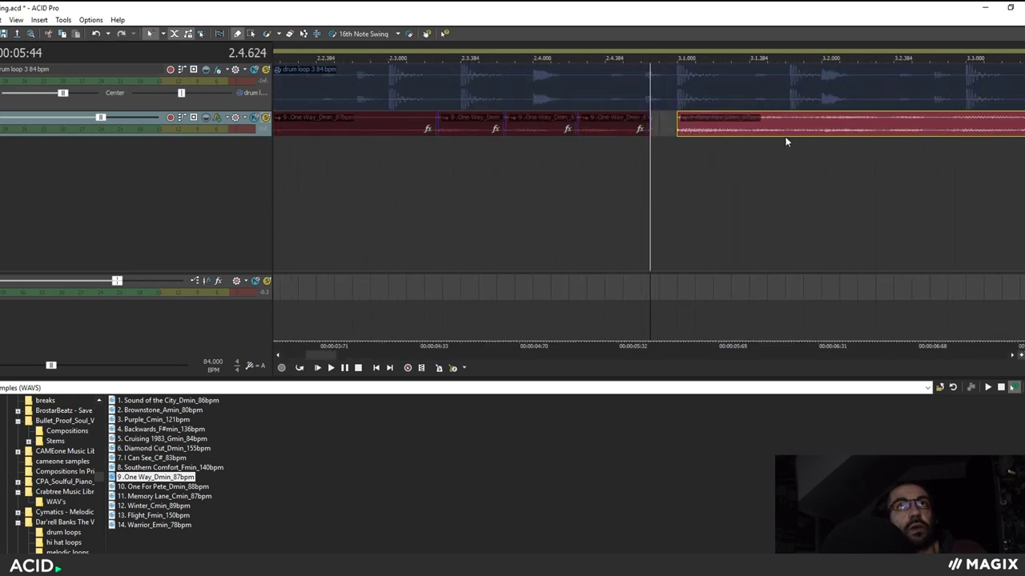
Step: Split the moved One Way section at the note onsets at 3.2.000 and 3.2.360
left_click(825, 136)
scroll(852, 139, "up", 1)
scroll(851, 135, "up", 4)
key("s")
scroll(757, 166, "down", 5)
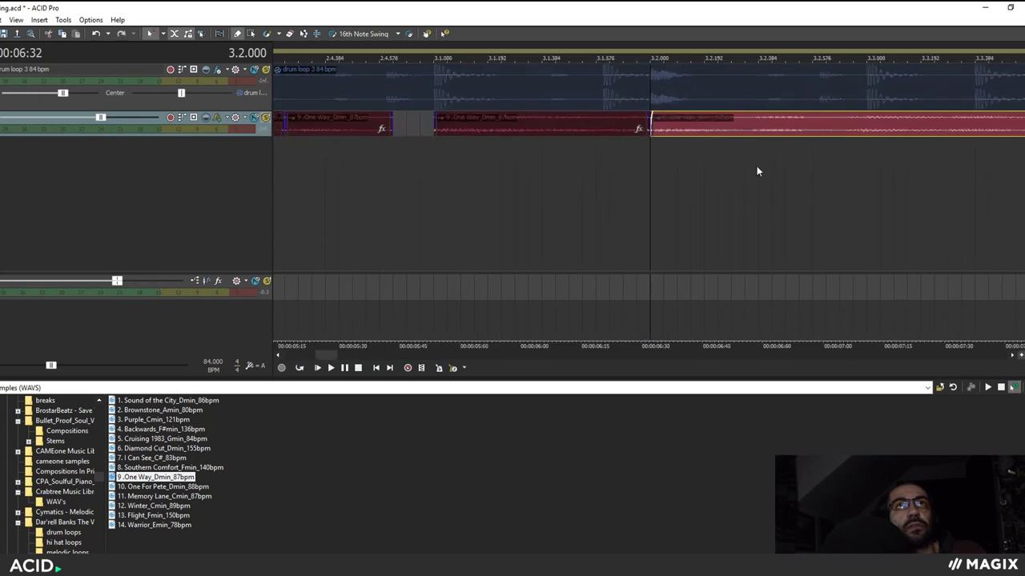
left_click(750, 129)
scroll(750, 129, "up", 5)
left_click(672, 130)
key("s")
scroll(775, 176, "down", 5)
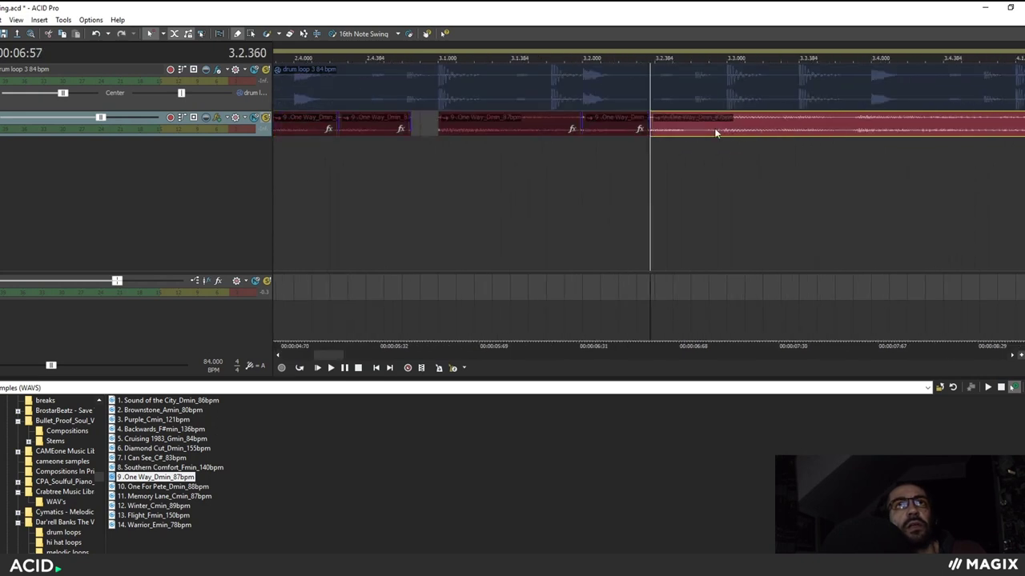
Step: Split the remaining One Way clip at the note onsets shortly before beats 3.3 and 3.4
left_click(714, 132)
scroll(719, 139, "up", 3)
key("s")
scroll(731, 156, "down", 4)
left_click(745, 134)
scroll(732, 138, "up", 3)
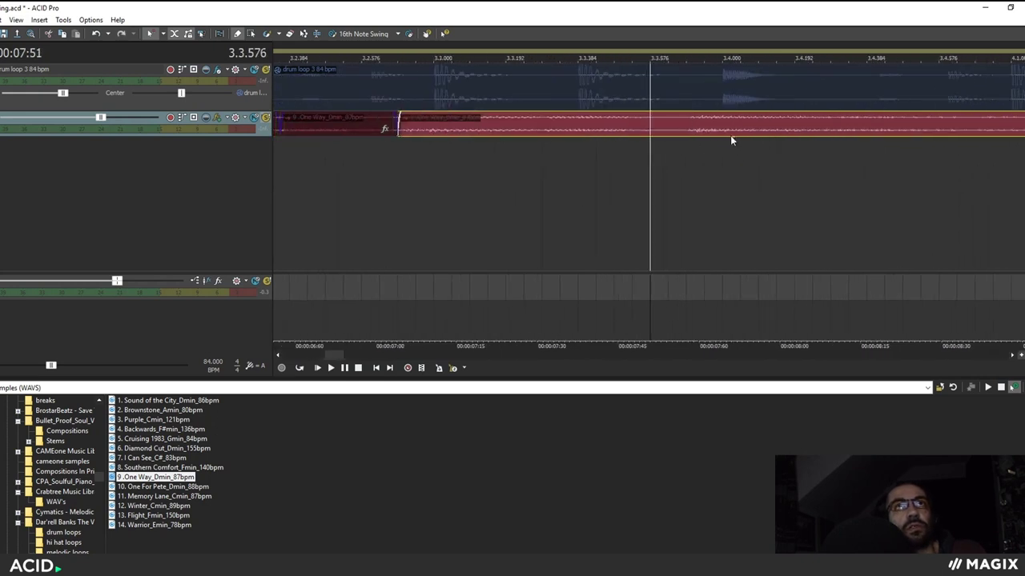
left_click(684, 128)
key("s")
scroll(773, 135, "down", 4)
Step: Split the remaining One Way clip at 4.3.192 and at the following note onset just before 4.3.576
left_click(875, 132)
scroll(844, 136, "up", 4)
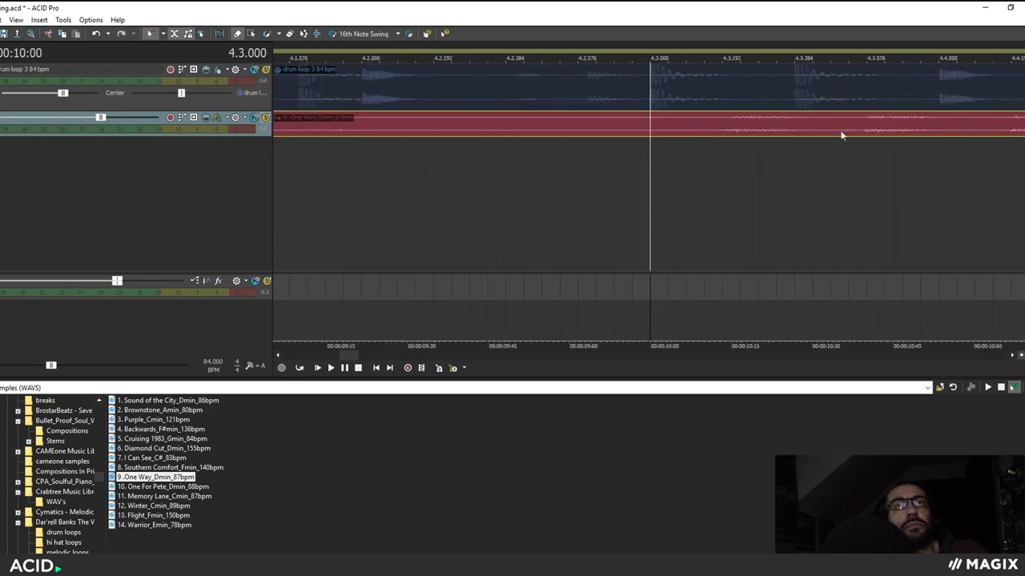
left_click(722, 134)
scroll(751, 160, "down", 3)
key("s")
left_click(704, 130)
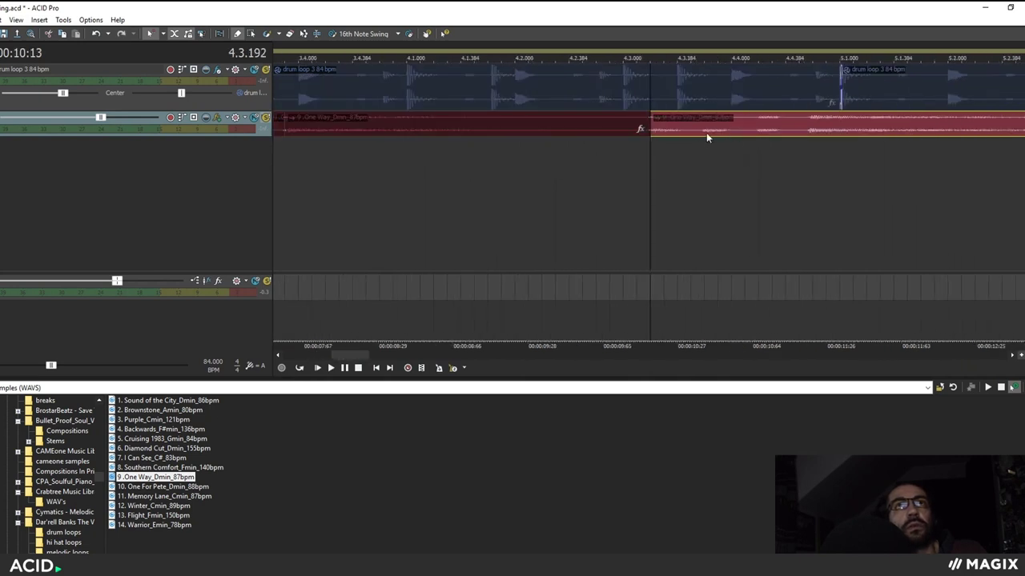
scroll(725, 137, "up", 2)
key("s")
scroll(724, 136, "down", 1)
Step: Split the remaining One Way clip at the note onsets at 4.4.192 and 4.4.528
left_click(764, 133)
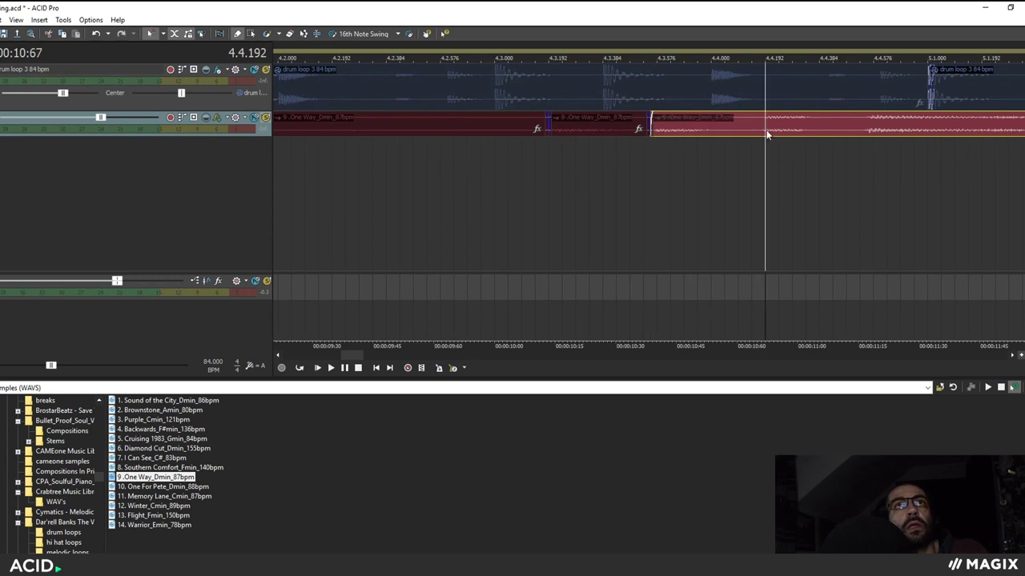
key("s")
left_click(858, 130)
key("s")
scroll(726, 209, "down", 2)
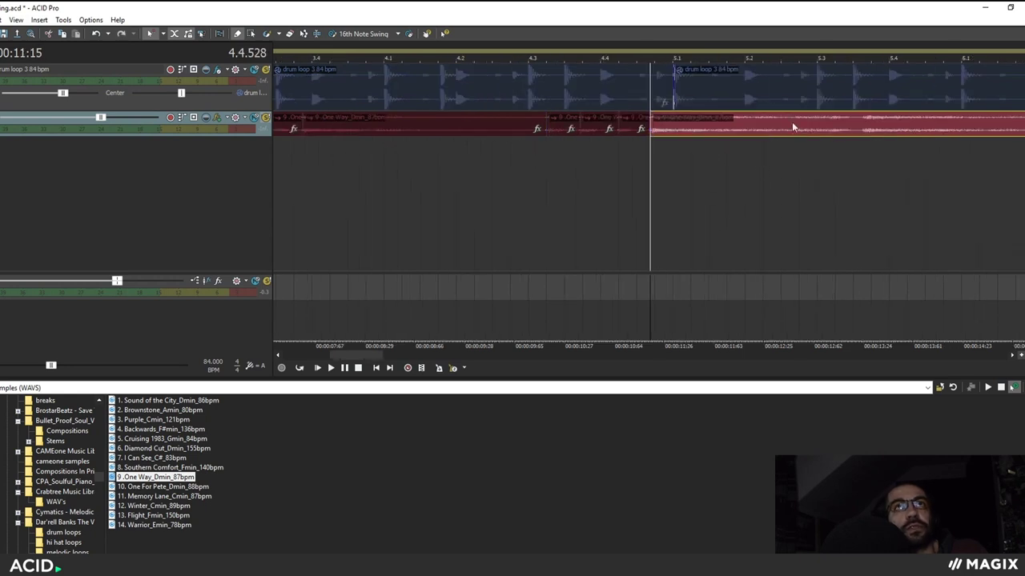
Step: Split the remaining One Way clip at the note onsets at 5.3.480 and 6.2.720
left_click(869, 133)
scroll(869, 133, "up", 2)
left_click(615, 135)
key("s")
scroll(632, 148, "down", 4)
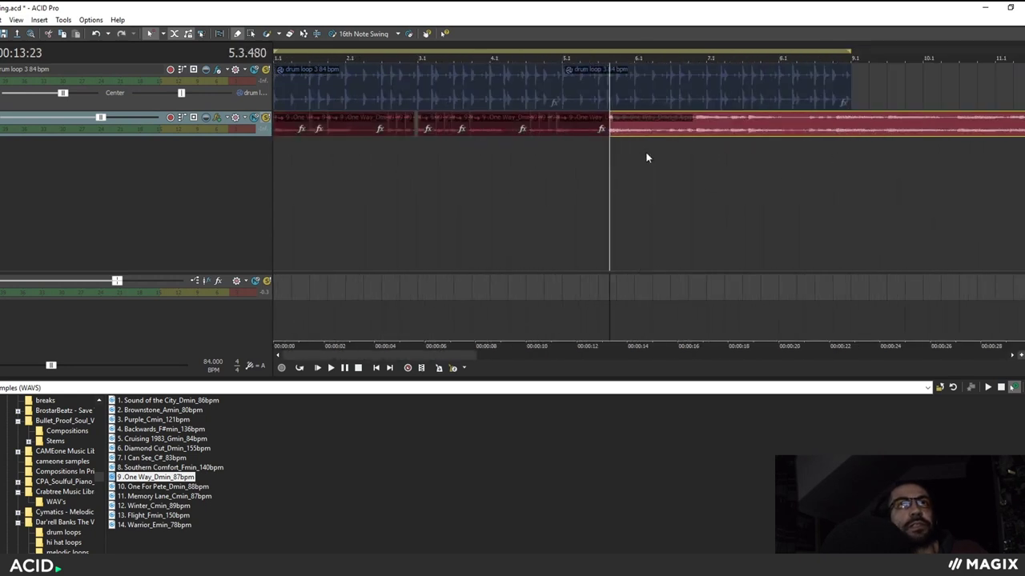
left_click(669, 129)
scroll(702, 142, "up", 8)
left_click(632, 130)
key("s")
scroll(673, 194, "down", 9)
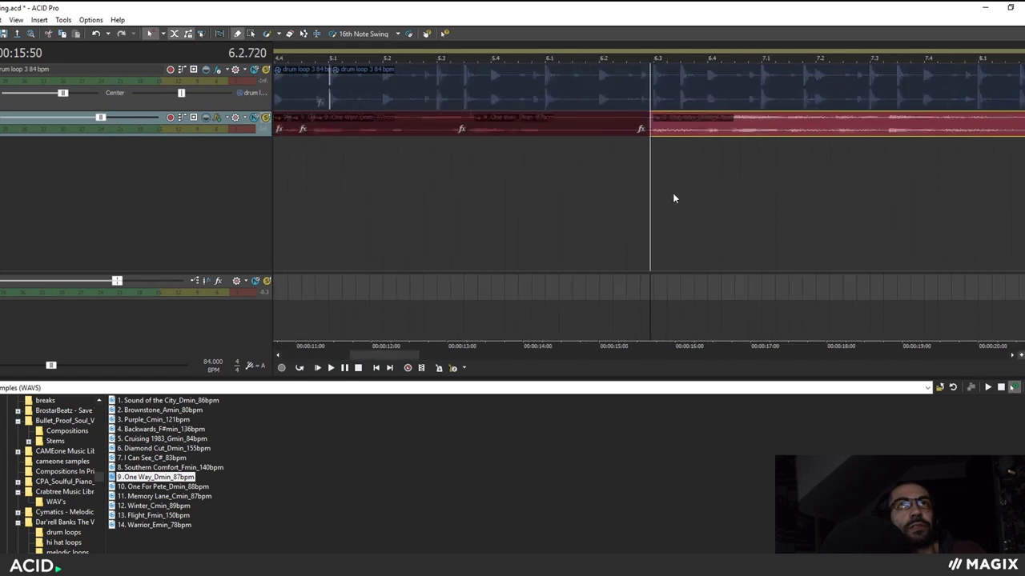
Step: Delete the leftover One Way audio after 6.2.720 and move the last two chops apart to 6.1 and about 7.4
key("Delete")
left_click_drag(543, 128, 647, 133)
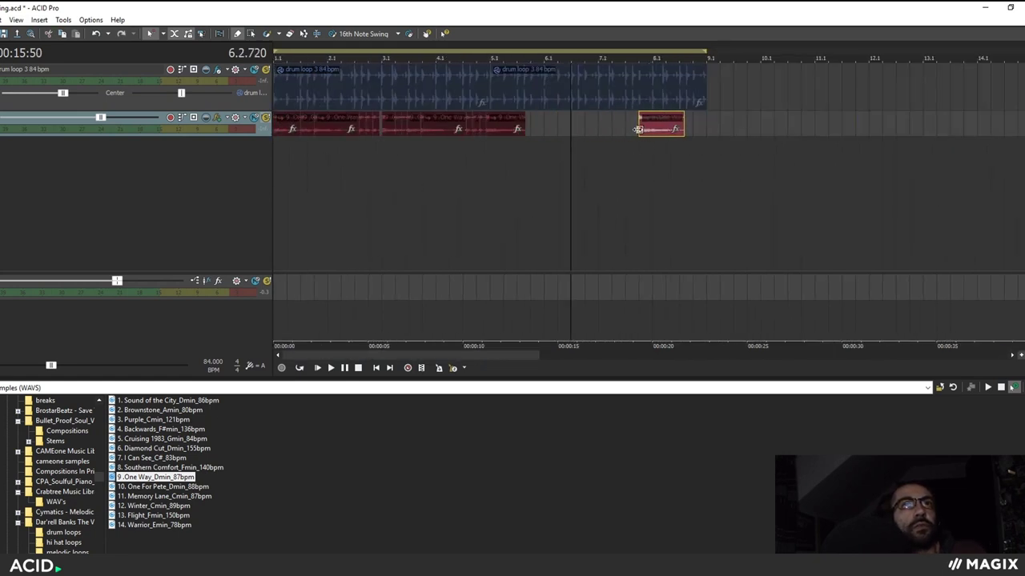
left_click(637, 129)
key("space")
left_click_drag(517, 129, 574, 131)
left_click(544, 159)
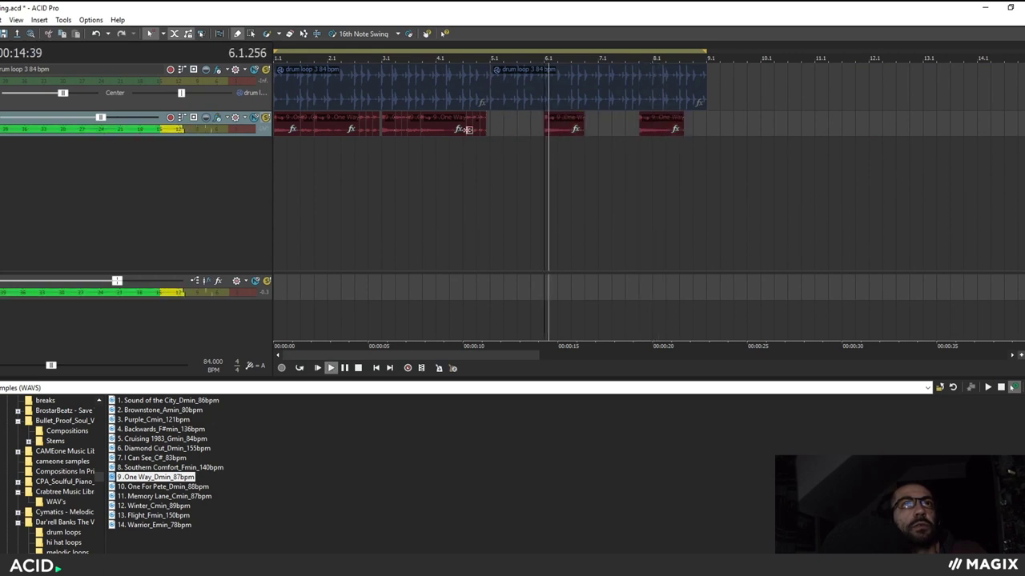
Step: Move the remaining longer chops and the short chop near 1.3 out to 9.1, 10.2, 11.4 and about 12.4
left_click_drag(440, 127, 727, 126)
left_click(706, 154)
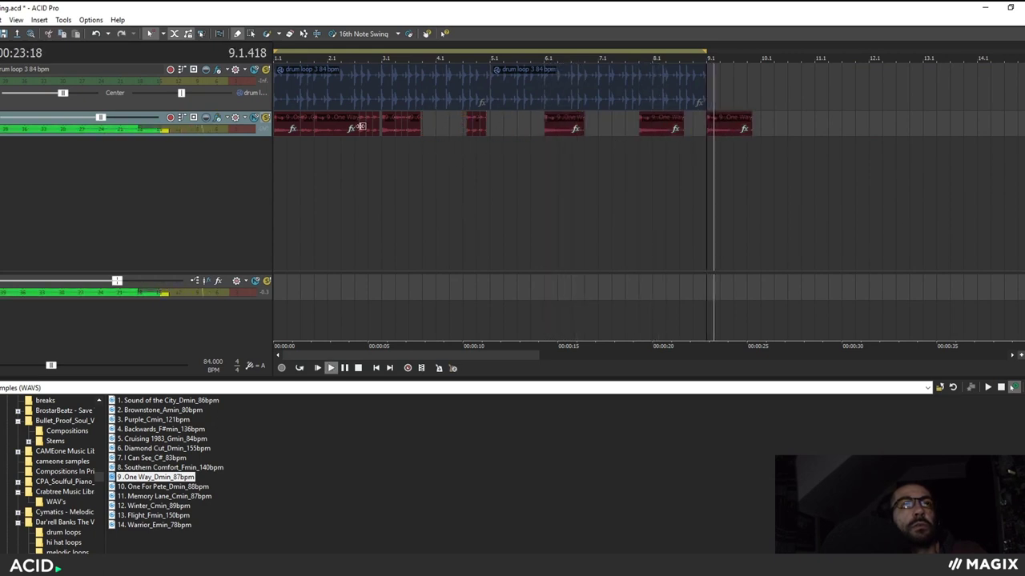
left_click_drag(362, 127, 789, 130)
left_click(777, 154)
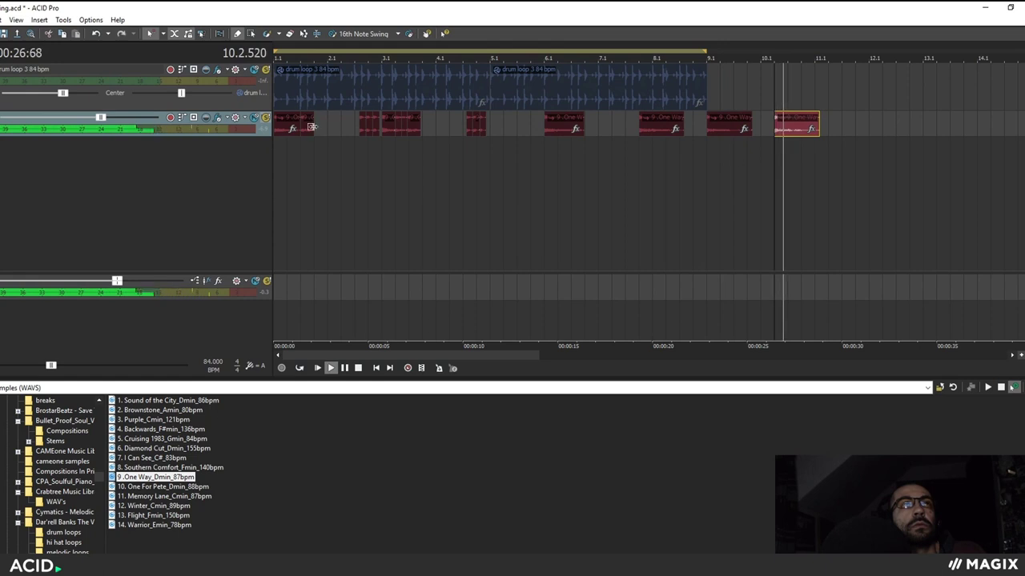
left_click_drag(311, 126, 873, 127)
left_click(853, 153)
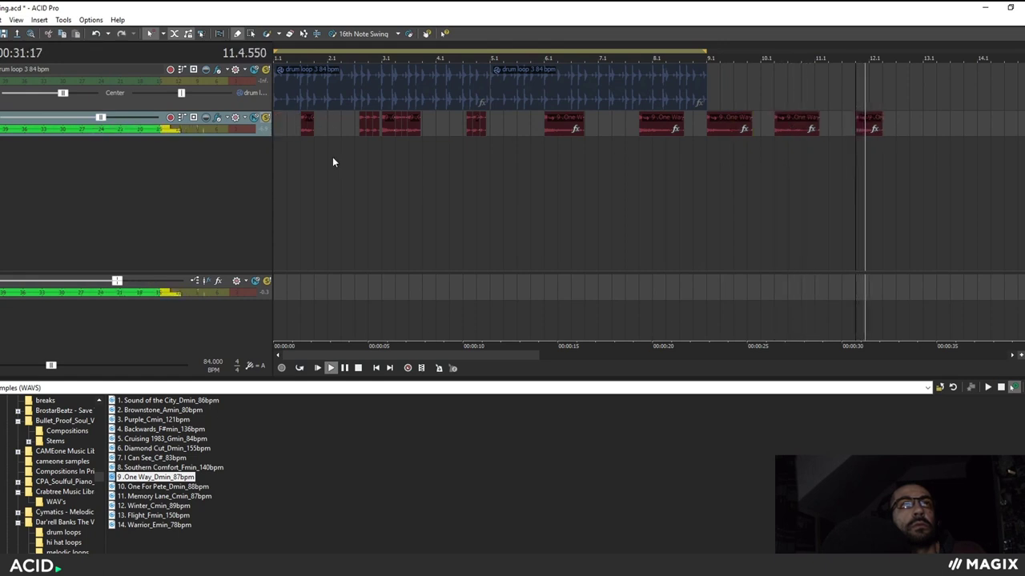
left_click_drag(305, 128, 912, 120)
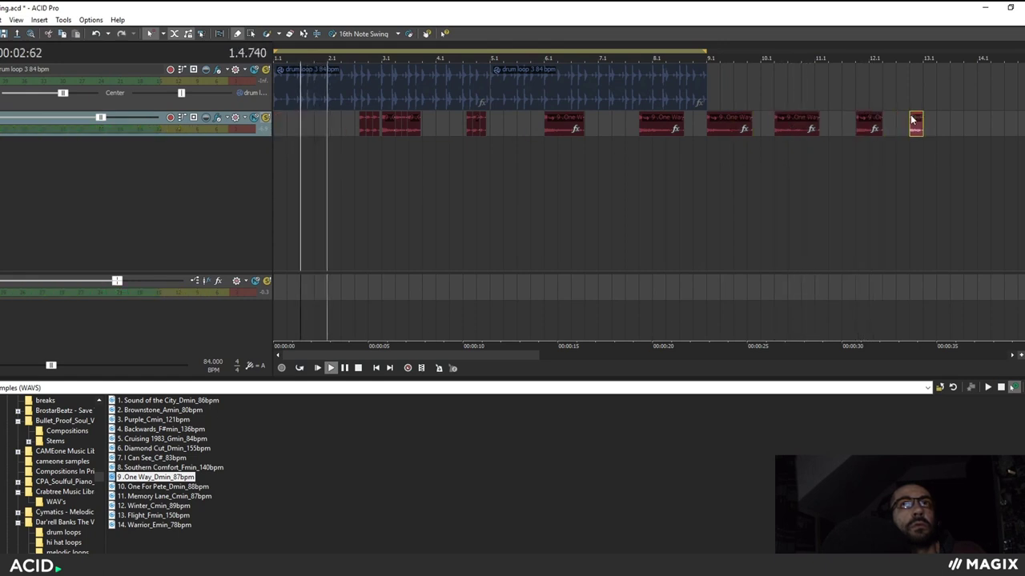
Step: Audition the spaced-out chops at 10.2, 9.1, 7.4 and 6.1 one by one
left_click(773, 158)
left_click(708, 157)
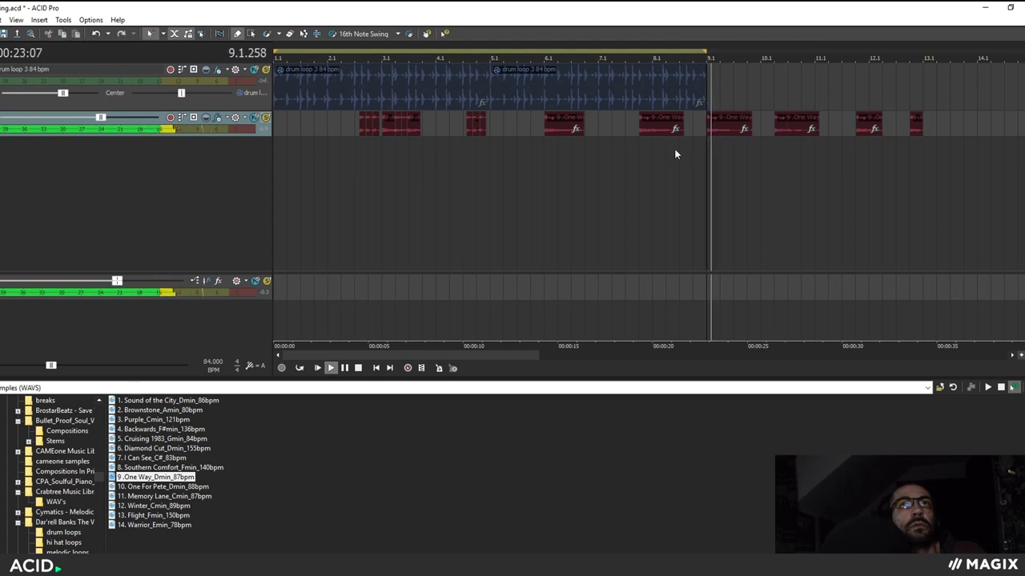
left_click(634, 159)
left_click(547, 159)
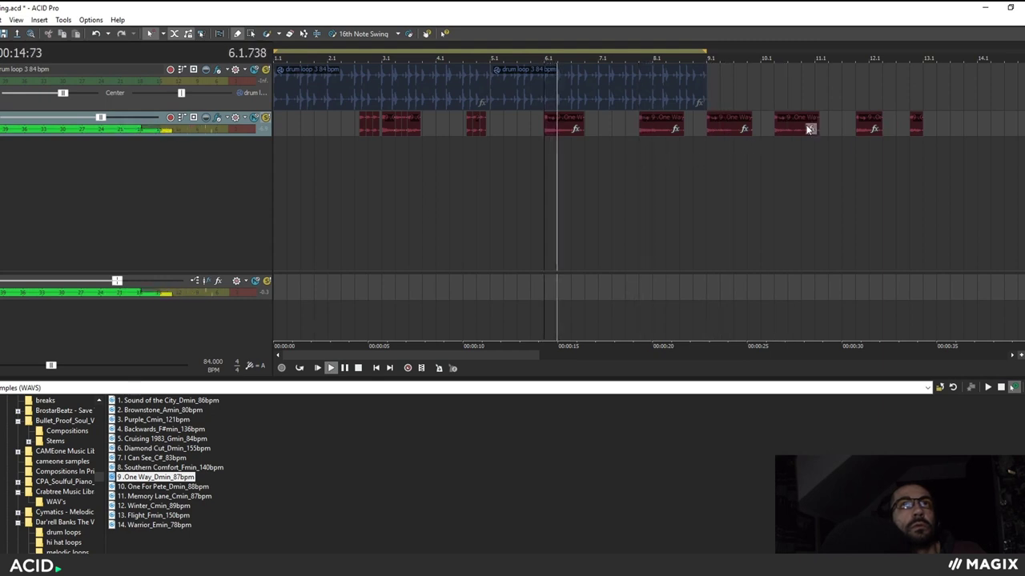
key("space")
Step: Cut the group of short chops between about 2.3 and 3.4 and paste it at about 13.4
left_click_drag(428, 140, 345, 121)
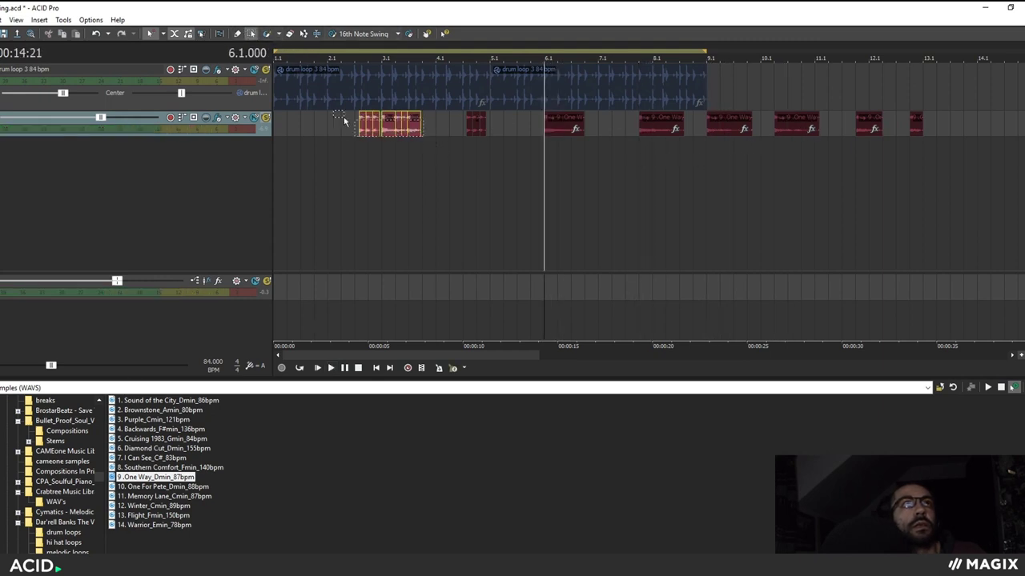
key("ctrl+x")
left_click(964, 125)
key("ctrl+v")
Step: Move the chop at 10.2 to 1.1.000 and the chop at 9.1 to about 2.4
left_click(786, 126)
left_click_drag(786, 128, 287, 128)
left_click_drag(725, 129, 387, 124)
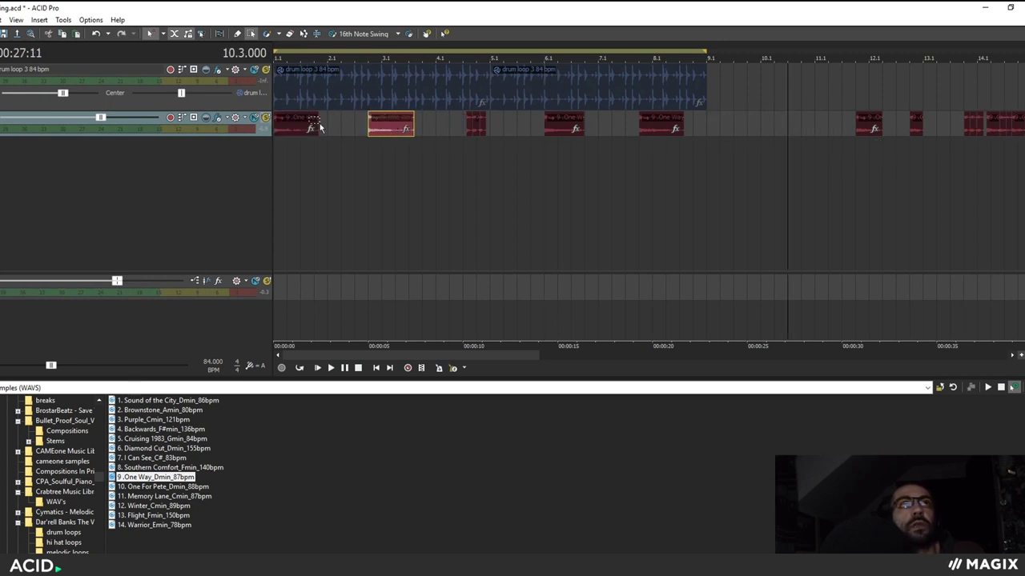
Step: Split the first chop at 1.4.000 and 1.3.000 so that its tail is cut away
left_click(312, 124)
key("s")
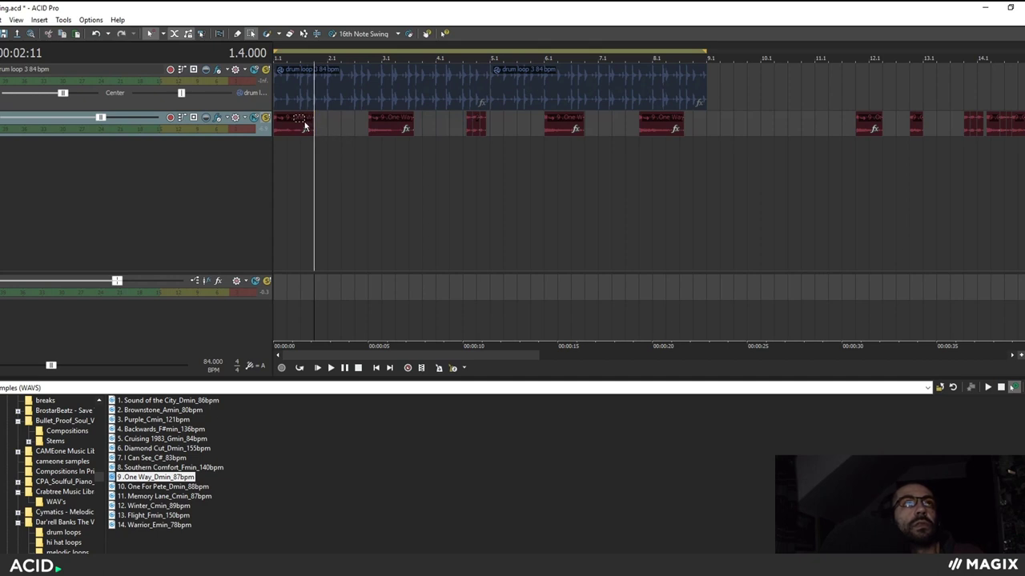
left_click(302, 128)
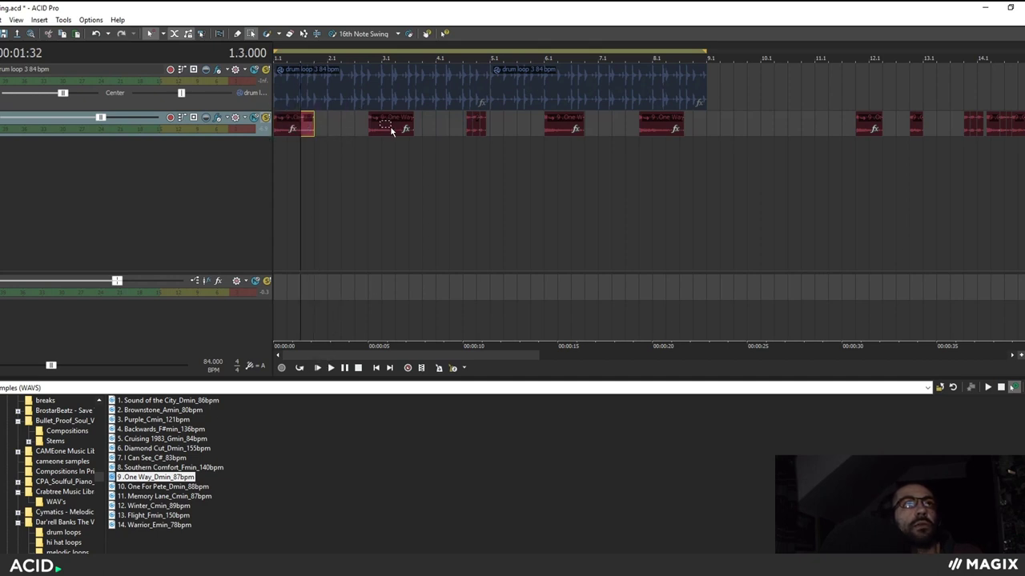
Step: Move the chop at 2.4 to 1.3.000, audition it from the start, and trim its end to 2.1.000
left_click(395, 128)
left_click(329, 128)
left_click(380, 128)
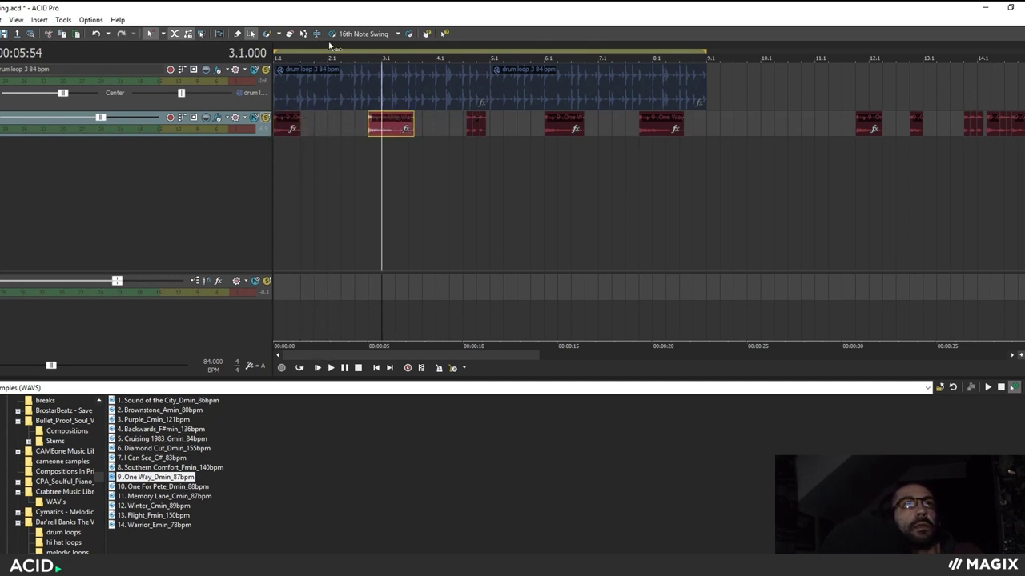
left_click_drag(380, 124, 310, 124)
left_click(285, 144)
key("space")
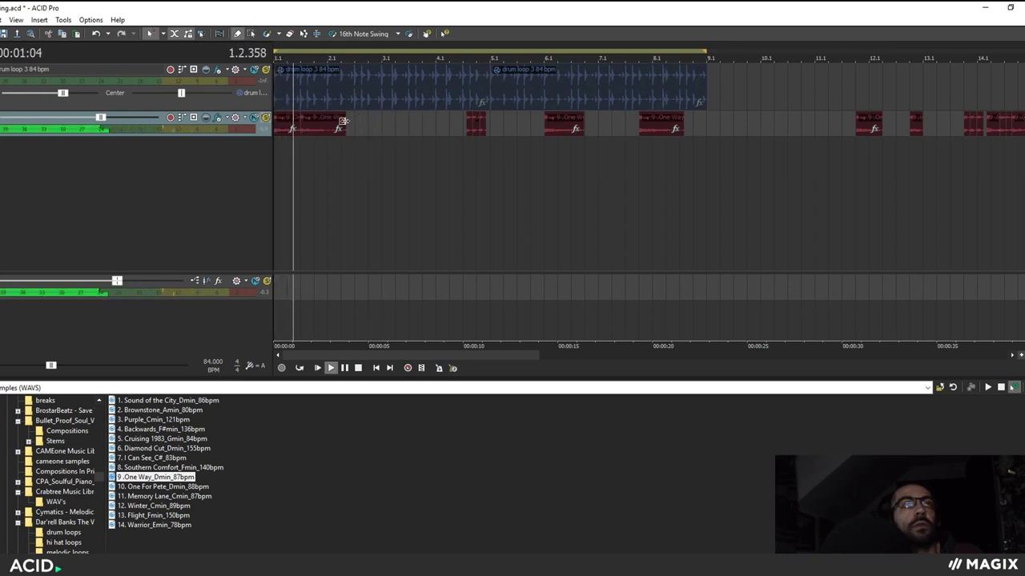
key("space")
left_click_drag(308, 124, 327, 124)
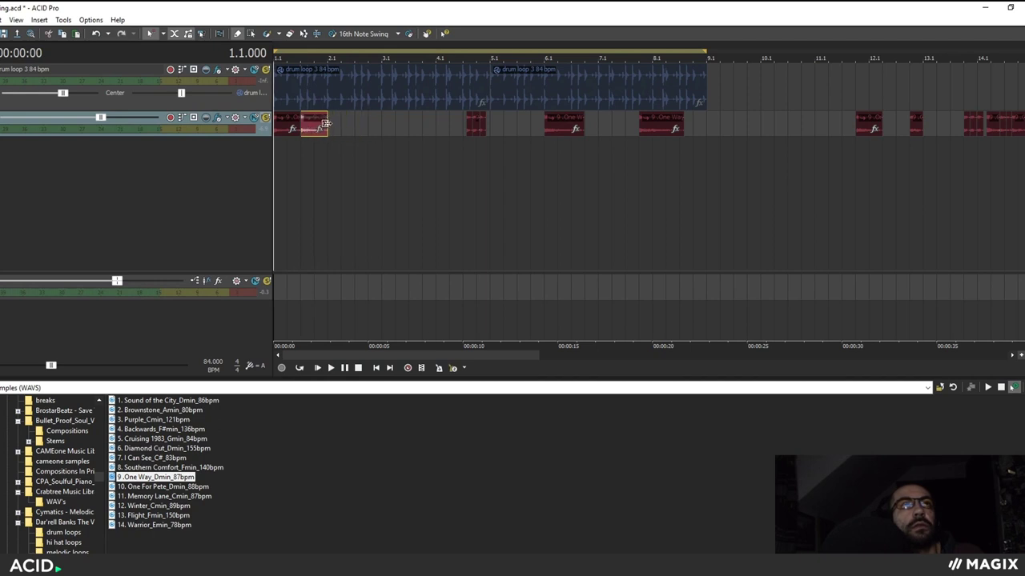
Step: Move the chops at 7.4 and 6.1 to 2.1.000 and 2.3.000 and trim each to half a bar while playing
left_click(644, 154)
left_click_drag(661, 119, 353, 120)
left_click(278, 152)
key("space")
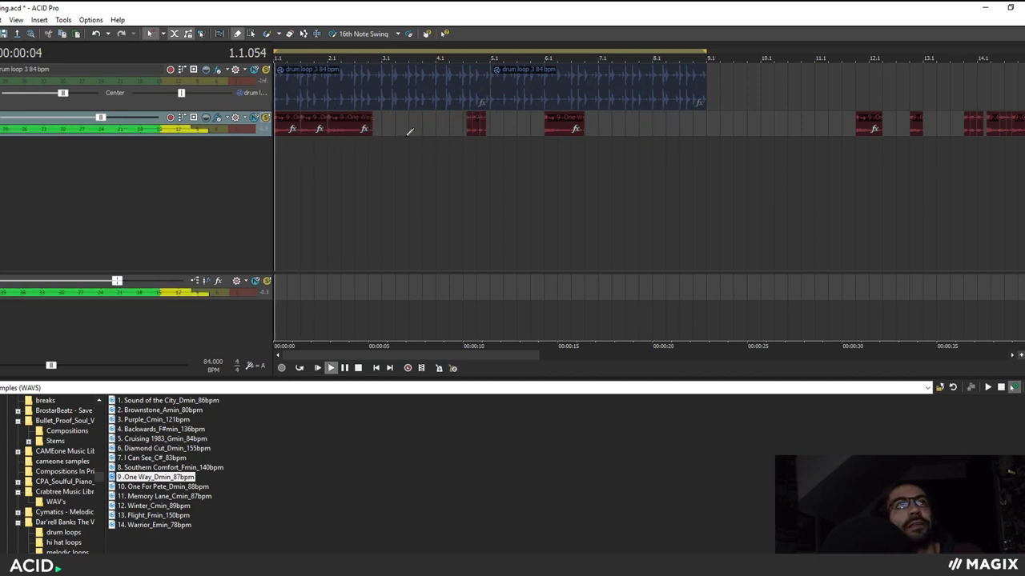
left_click(368, 124)
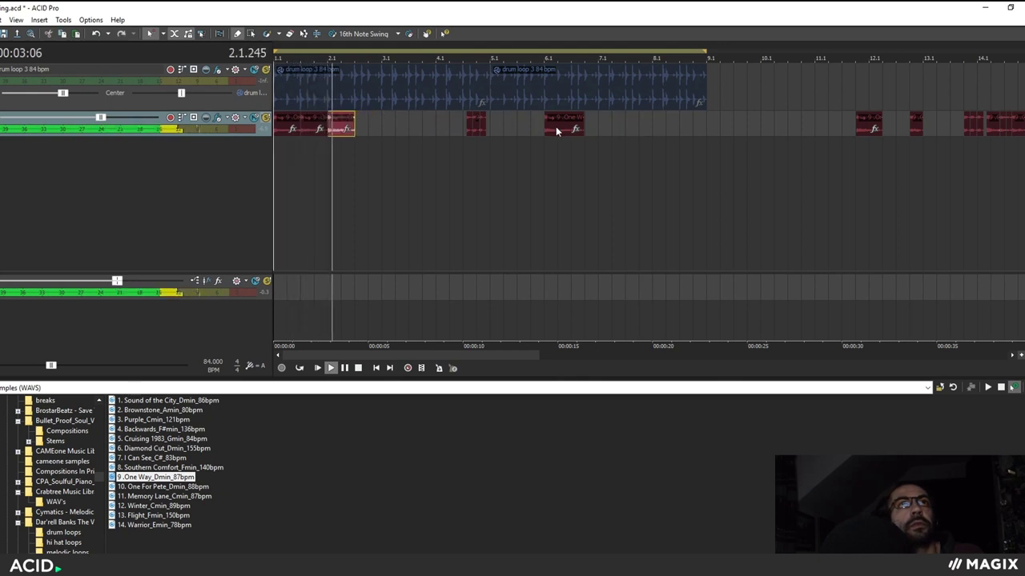
left_click_drag(564, 126, 383, 126)
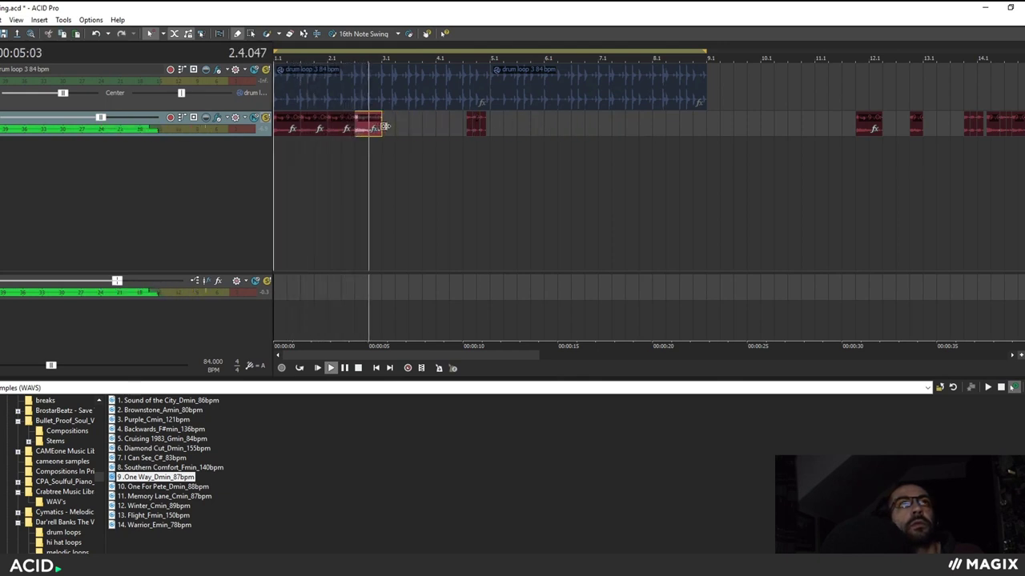
key("space")
Step: Select the four arranged One Way chops spanning 1.1 to 3.1 with the Selection tool
left_click(251, 33)
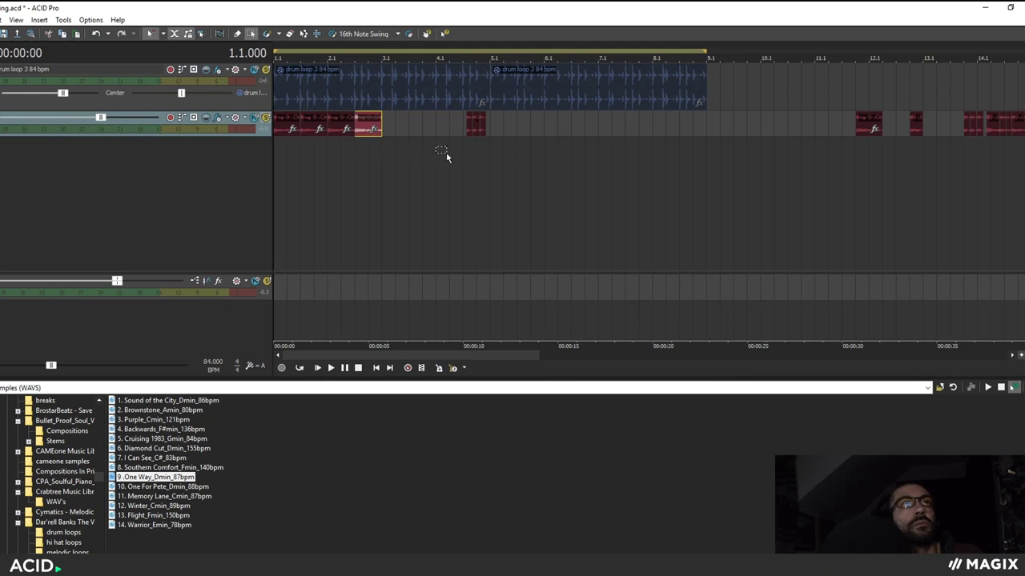
left_click_drag(385, 158, 280, 128)
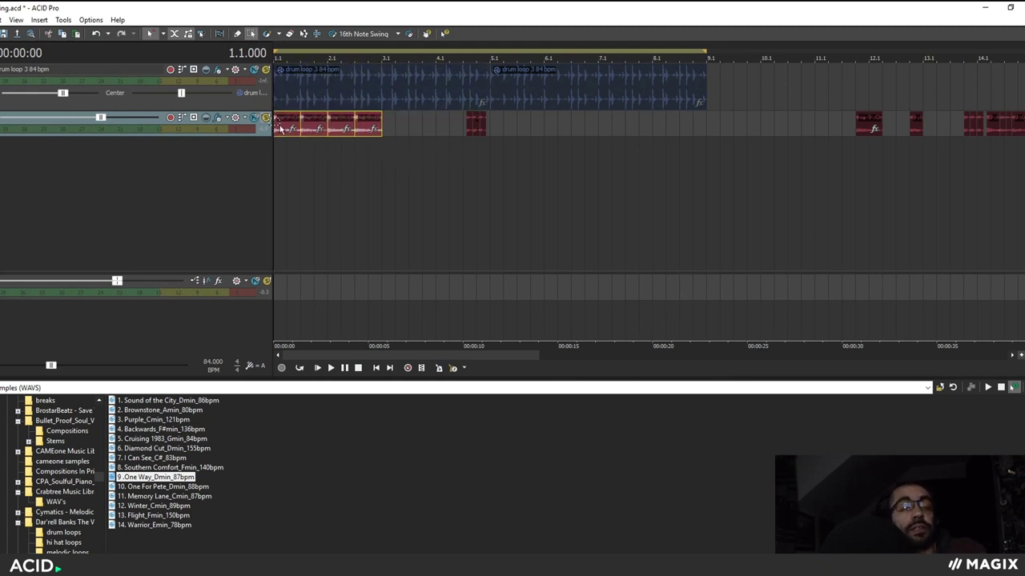
scroll(402, 161, "up", 1)
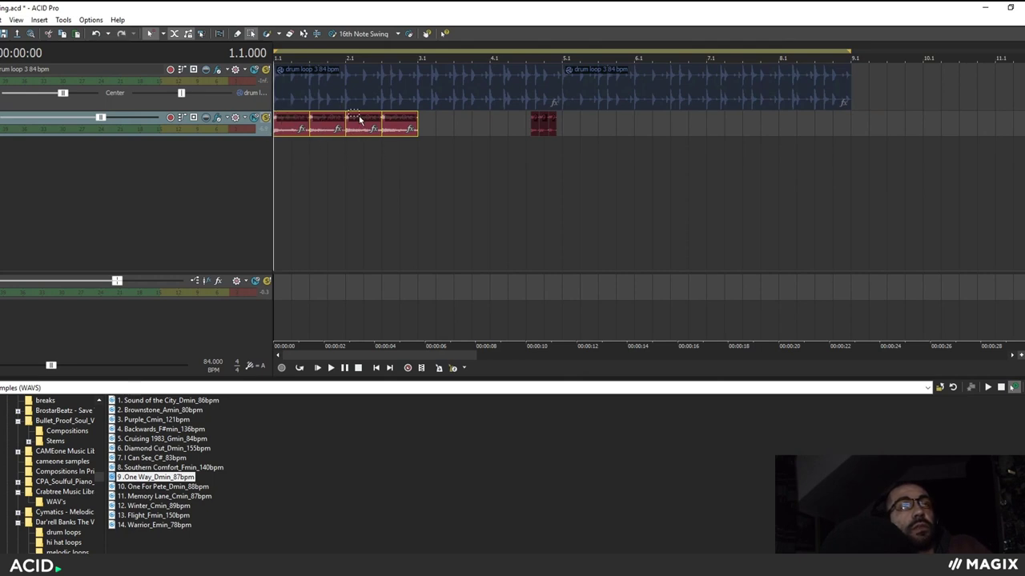
left_click(286, 121)
left_click_drag(447, 143, 293, 120)
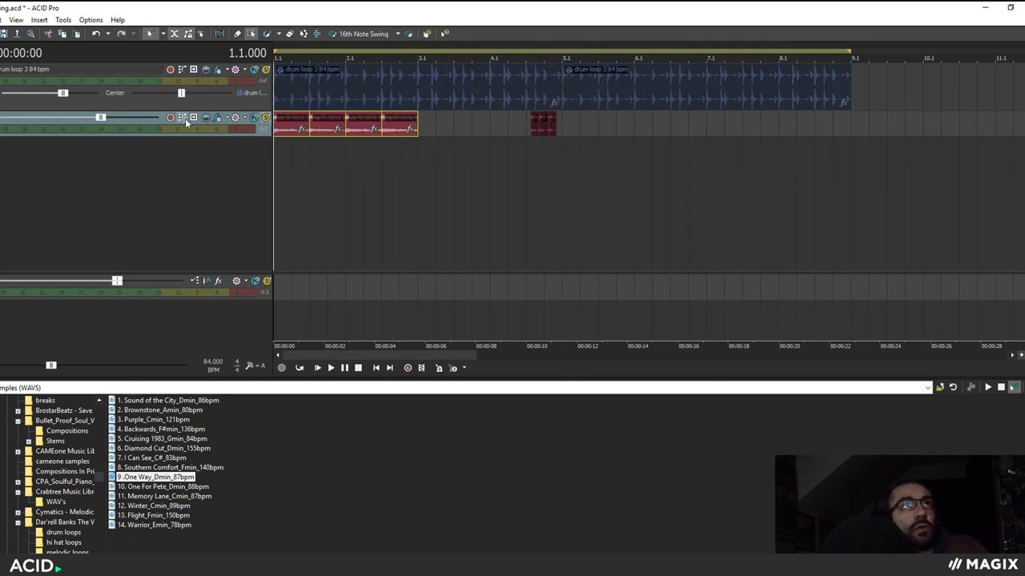
Step: Play the arrangement from the start repeatedly to listen to the pitch of the selected chops
left_click(320, 369)
left_click(320, 369)
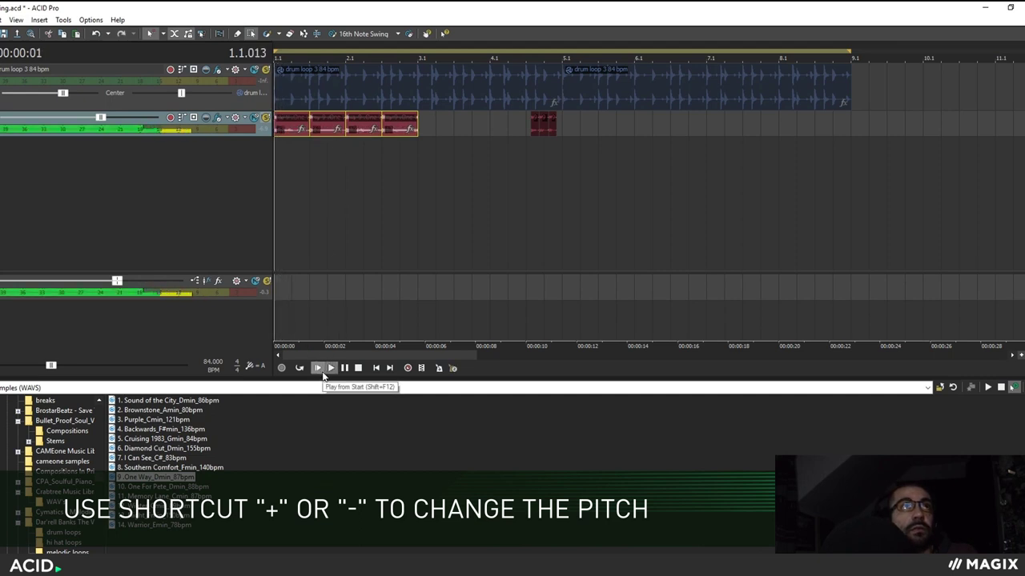
left_click(319, 369)
left_click(319, 369)
left_click(319, 369)
left_click(320, 368)
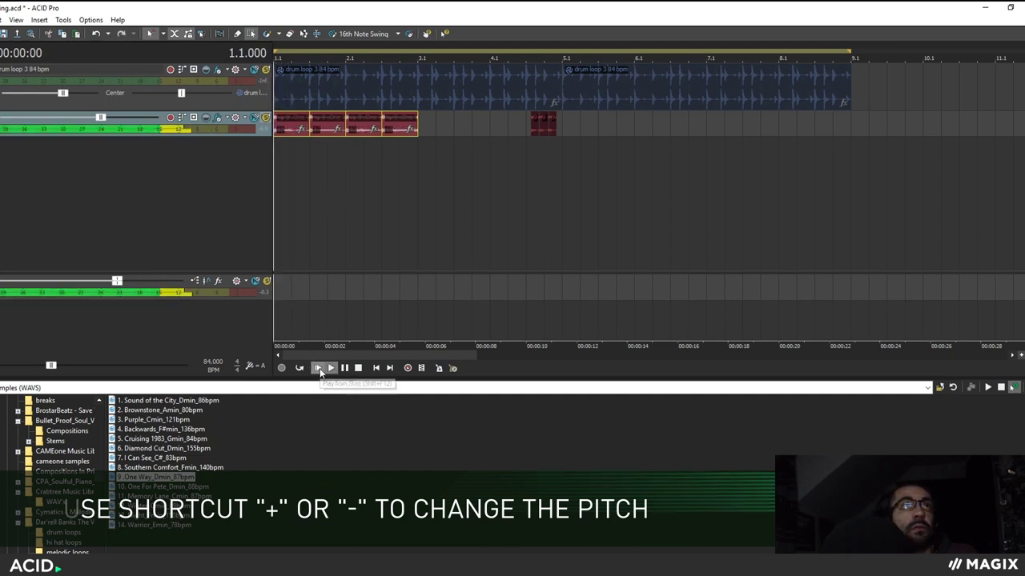
left_click(319, 369)
left_click(319, 368)
left_click(319, 368)
key("space")
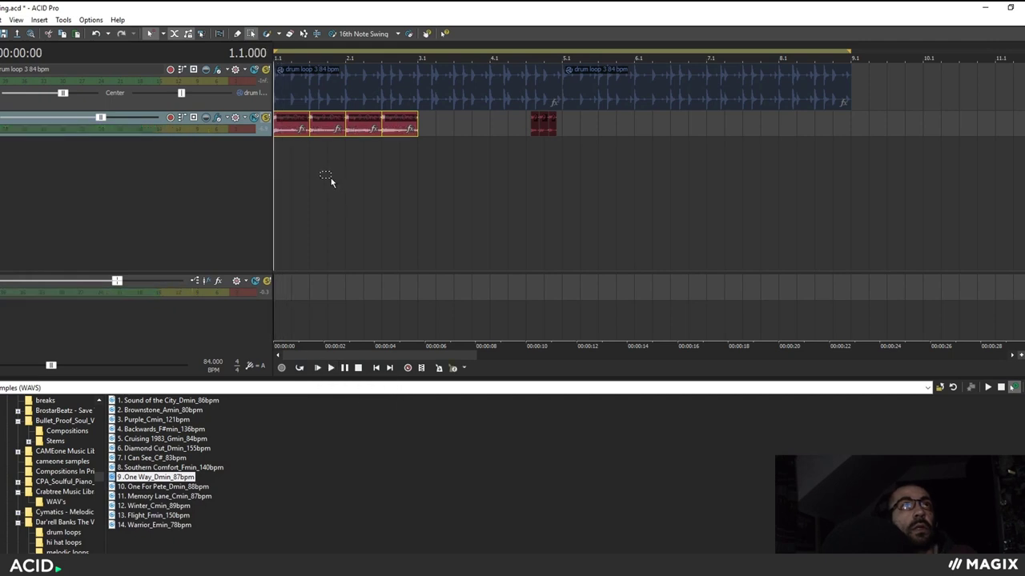
scroll(331, 177, "up", 2)
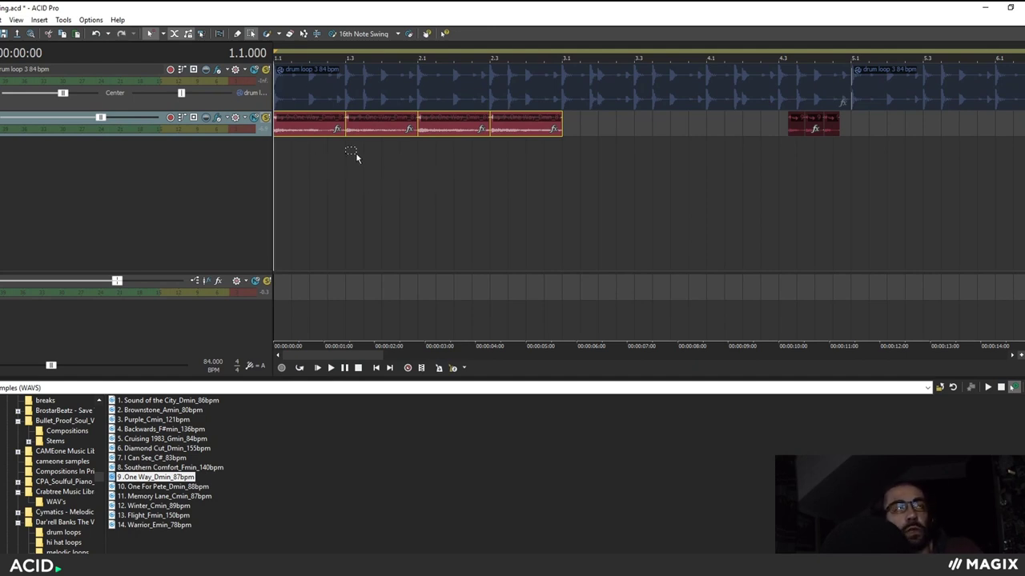
scroll(356, 157, "down", 1)
left_click_drag(434, 141, 243, 138)
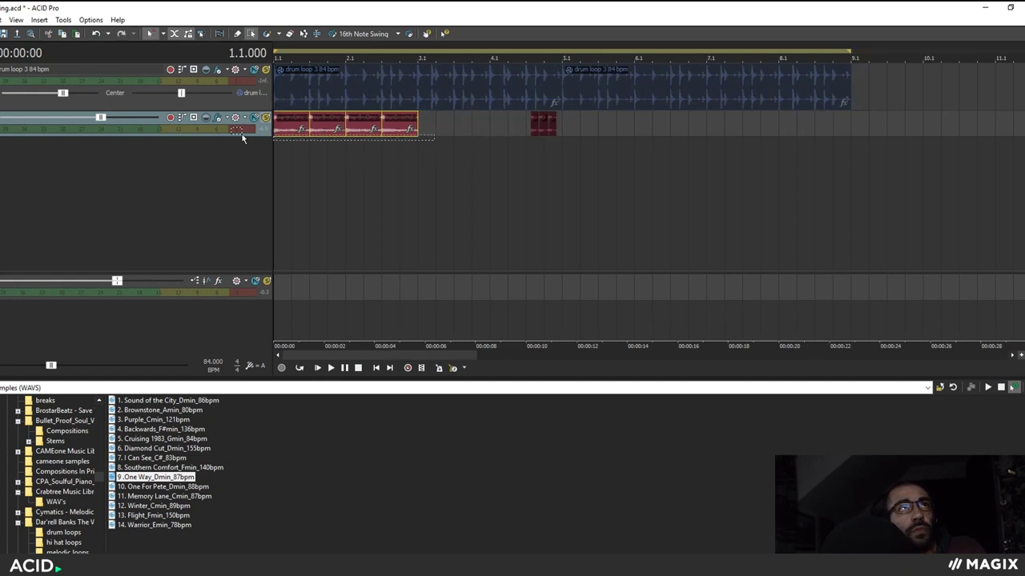
scroll(280, 100, "up", 3)
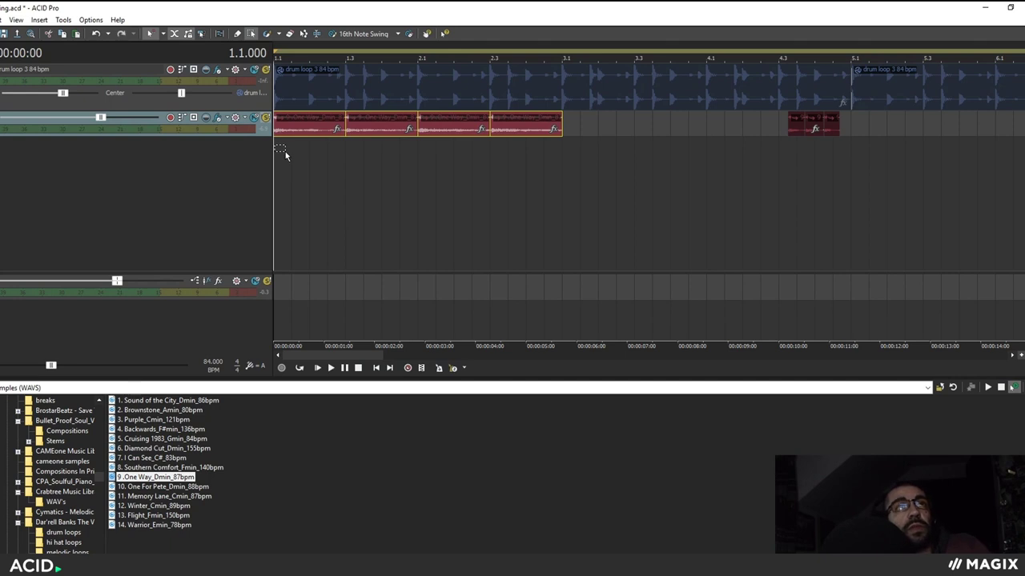
left_click_drag(285, 154, 293, 133)
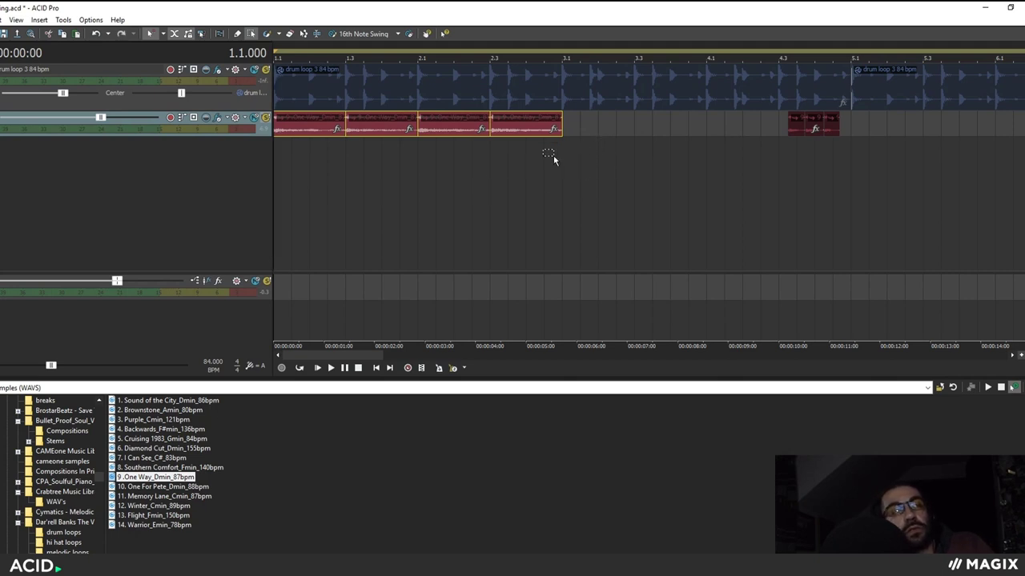
Step: Reselect the four arranged One Way chops spanning 1.1 to 3.1 and audition them from the start
left_click(602, 149)
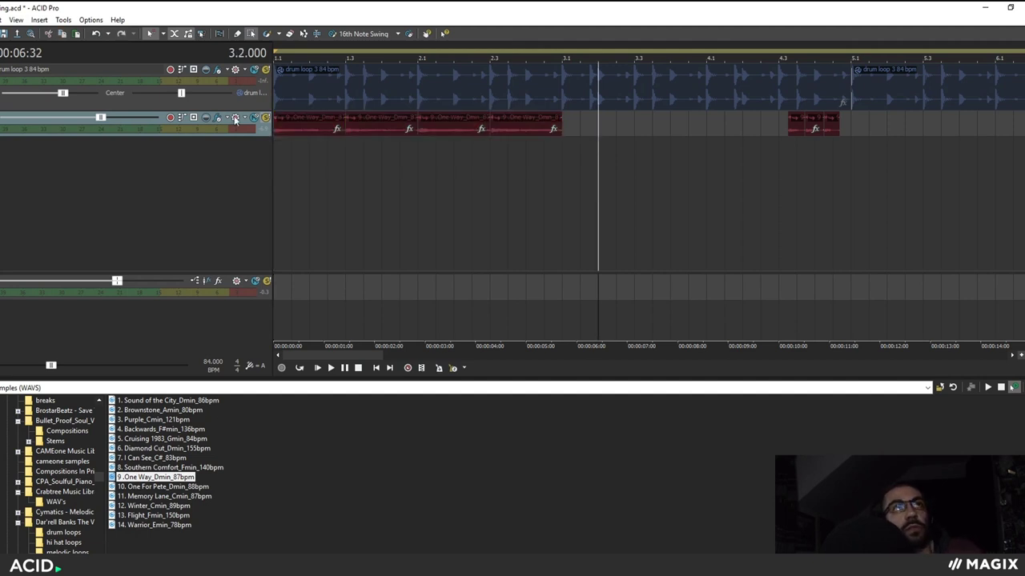
left_click(248, 35)
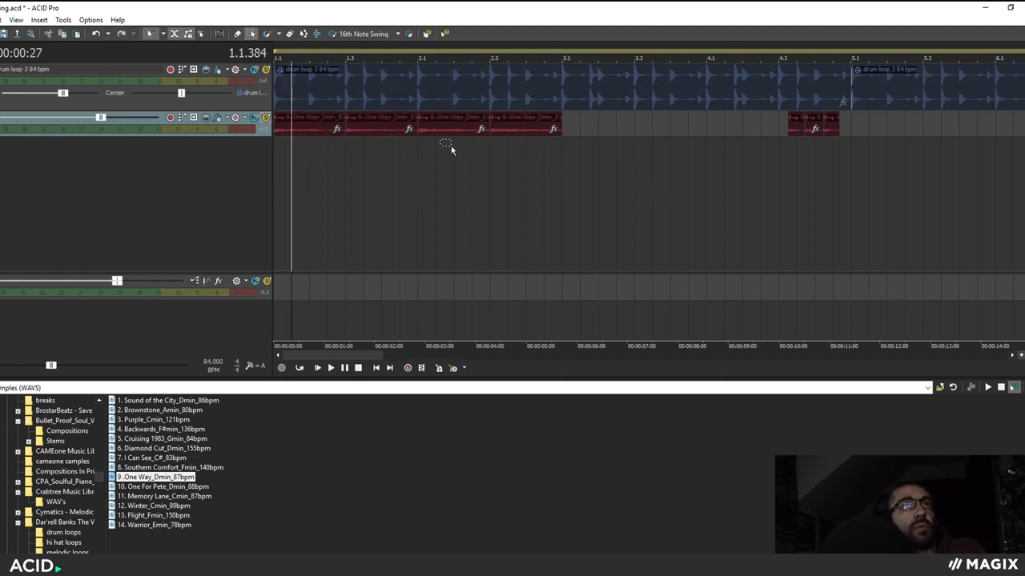
left_click_drag(562, 156, 298, 121)
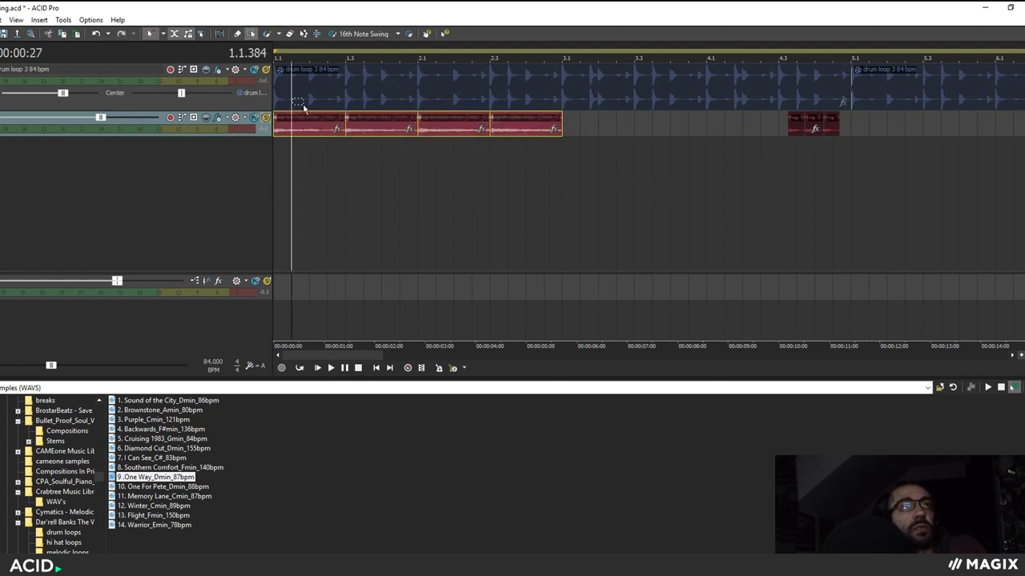
left_click(280, 121)
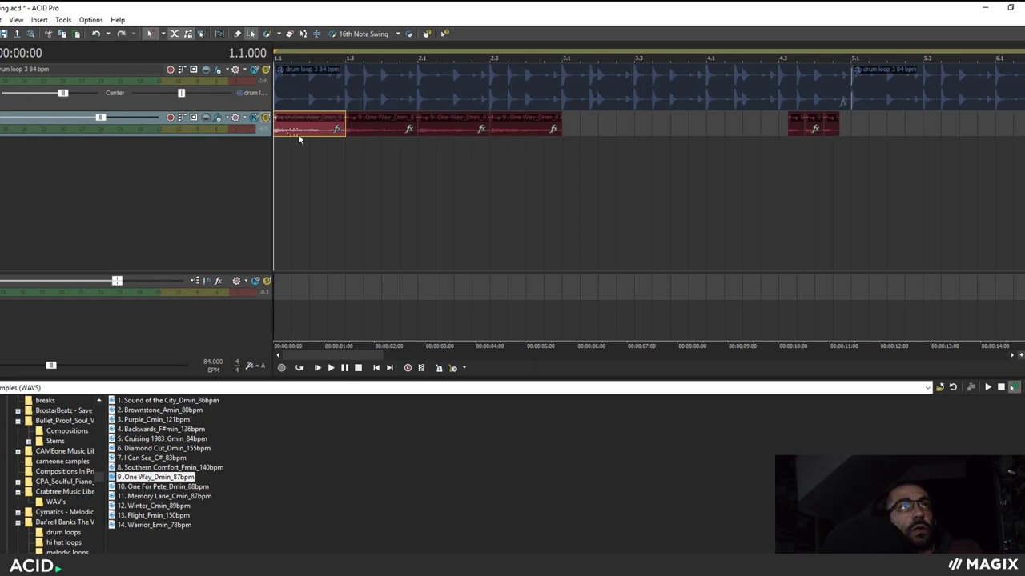
left_click_drag(642, 153, 304, 119)
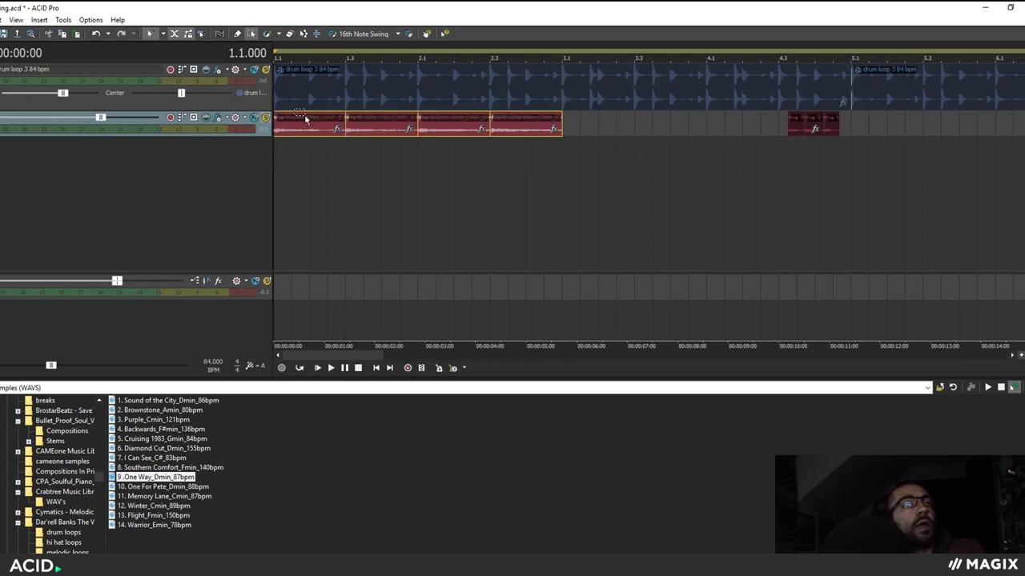
left_click(330, 369)
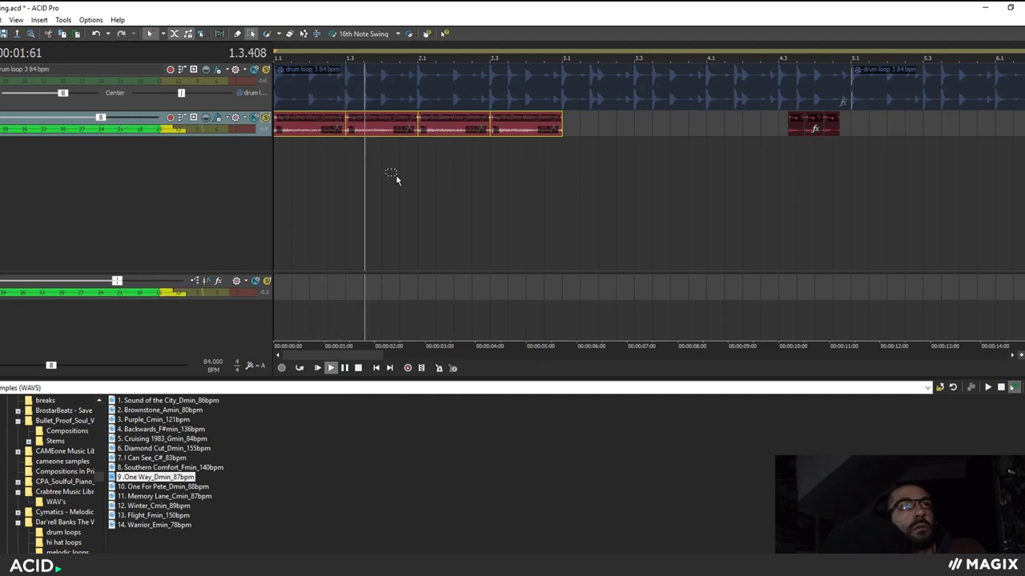
scroll(480, 164, "down", 3)
scroll(480, 164, "up", 1)
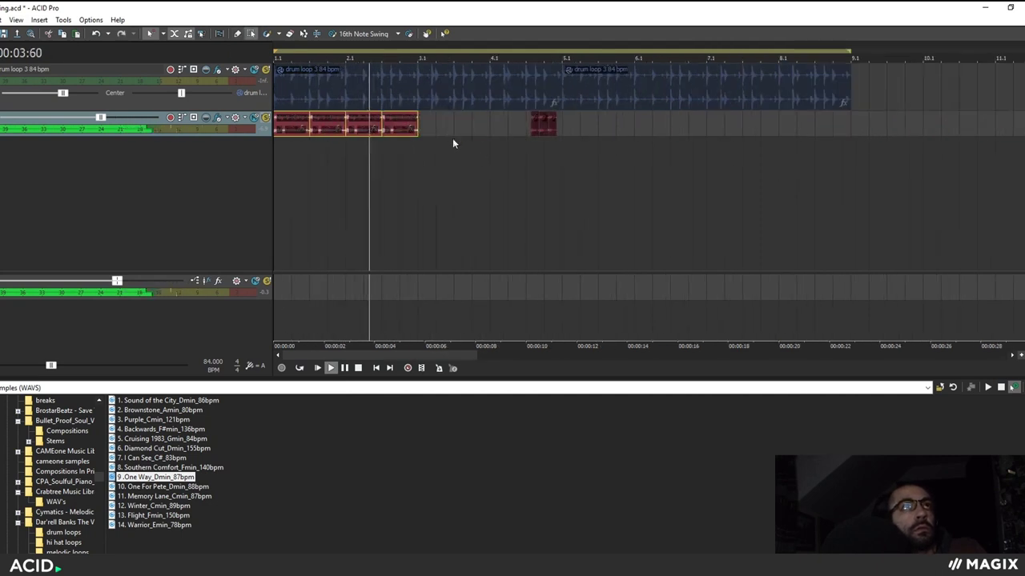
Step: Move the three short leftover chops past 5.1 and paste a copy of the four arranged chops at 3.1
left_click(542, 123)
left_click_drag(443, 128, 282, 128)
key("space")
mouse_move(605, 128)
left_mouse_down()
mouse_move(544, 128)
mouse_move(634, 131)
mouse_move(621, 122)
left_mouse_up()
left_click(426, 122)
key("ctrl+v")
scroll(743, 167, "up", 3)
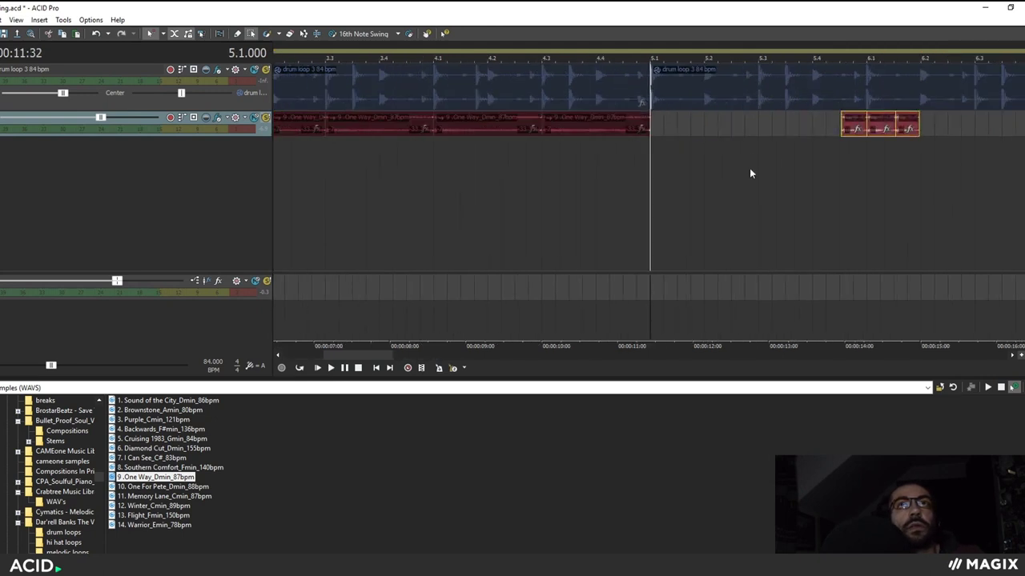
Step: Audition the three short chops after 5.4 and the last arranged chop from 4.3
scroll(488, 192, "down", 2)
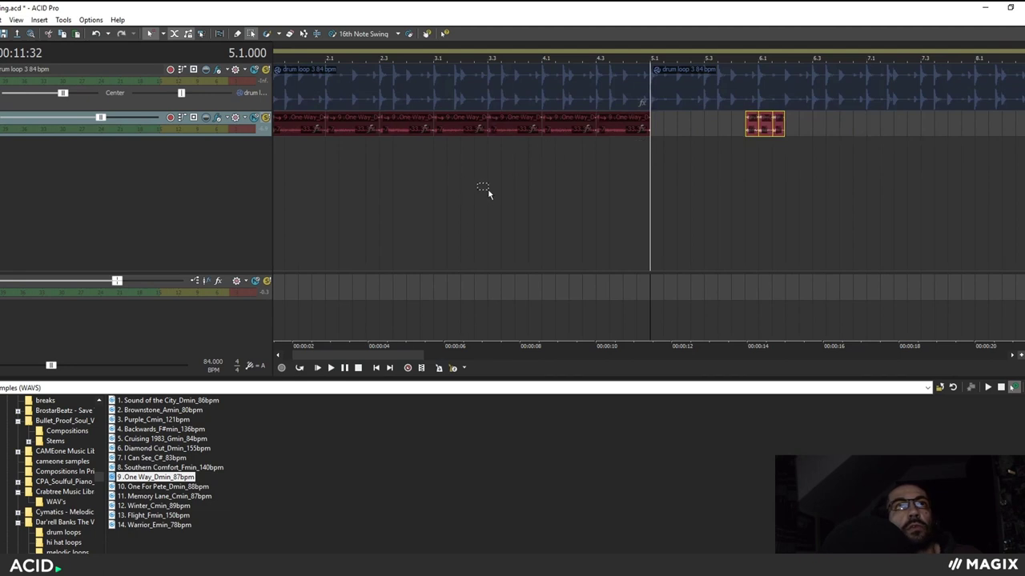
left_click(743, 149)
key("space")
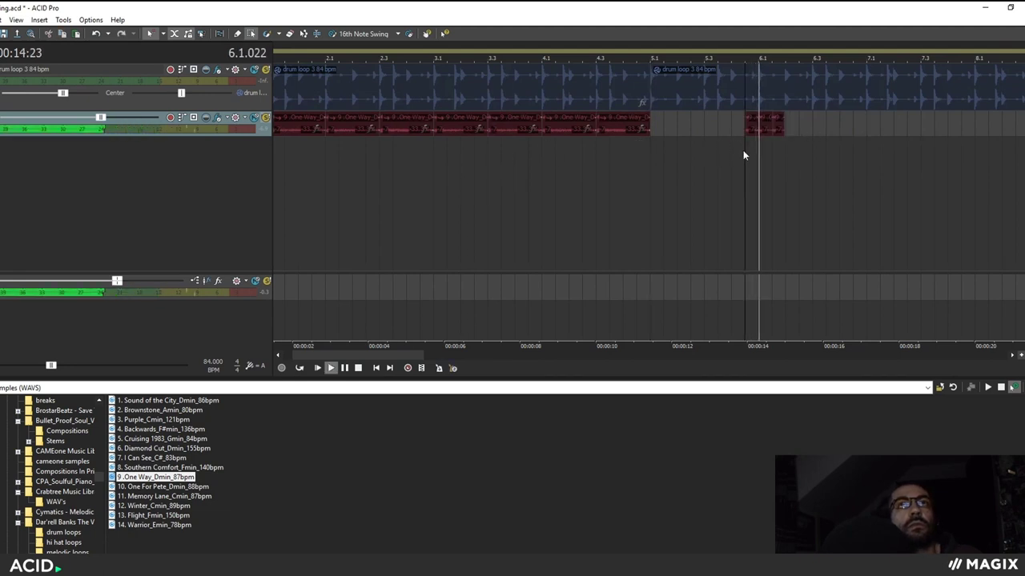
left_click(599, 149)
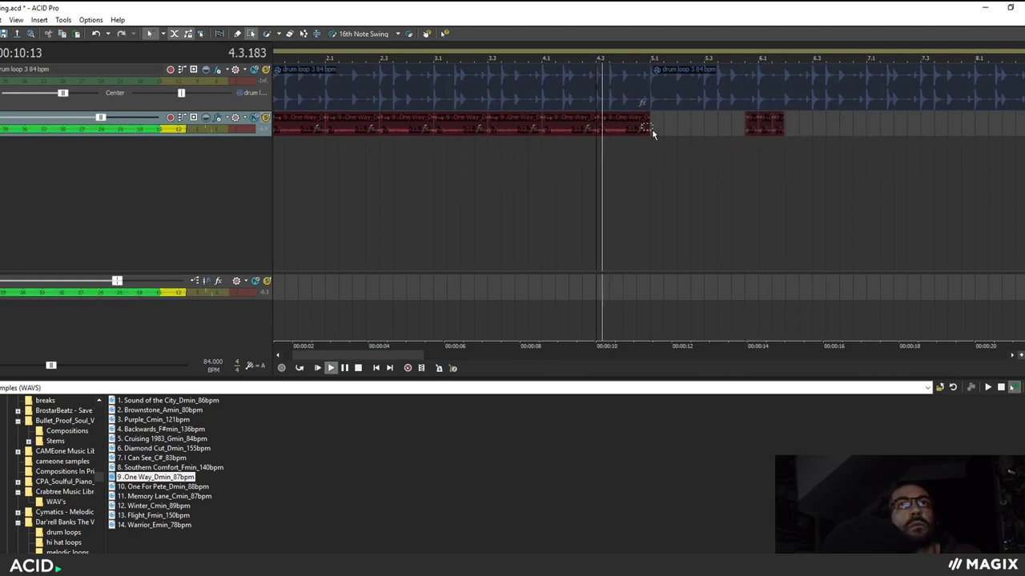
key("space")
Step: Trim the last One Way chop to end at 4.3.384 and remove the three short chops beyond 5.1
left_click(621, 132)
key("s")
key("Delete")
left_click_drag(802, 135, 729, 134)
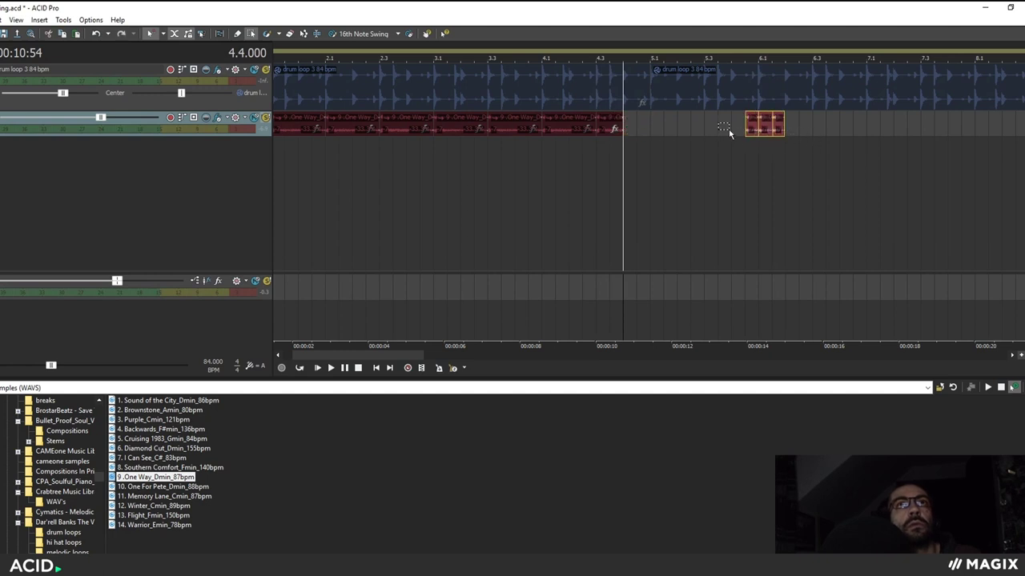
left_click(610, 126)
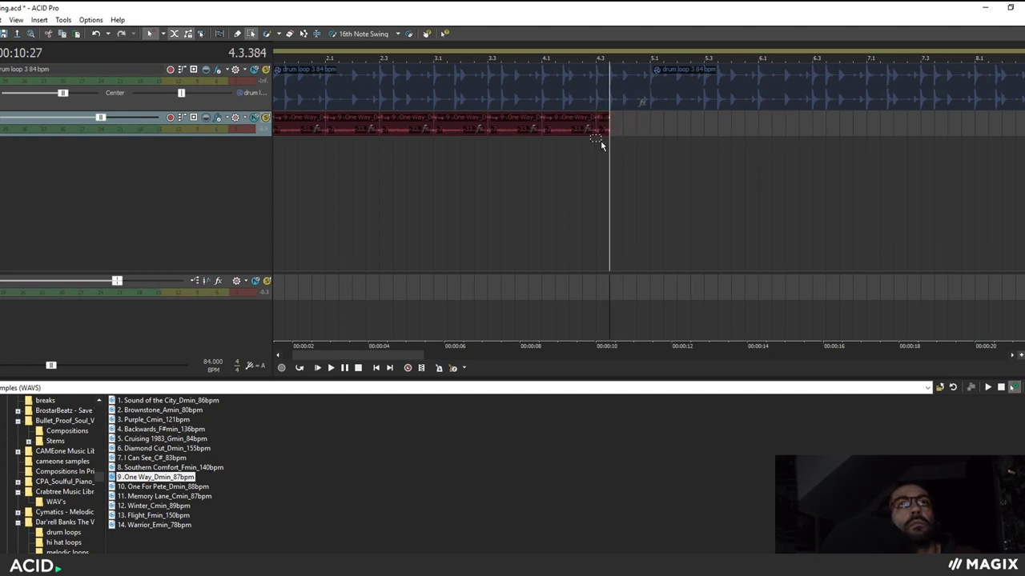
Step: Paste three half-beat chops from 4.3.384 up to 5.1 and audition the result
key("ctrl+v")
key("ctrl+v")
key("ctrl+v")
left_click(595, 152)
key("space")
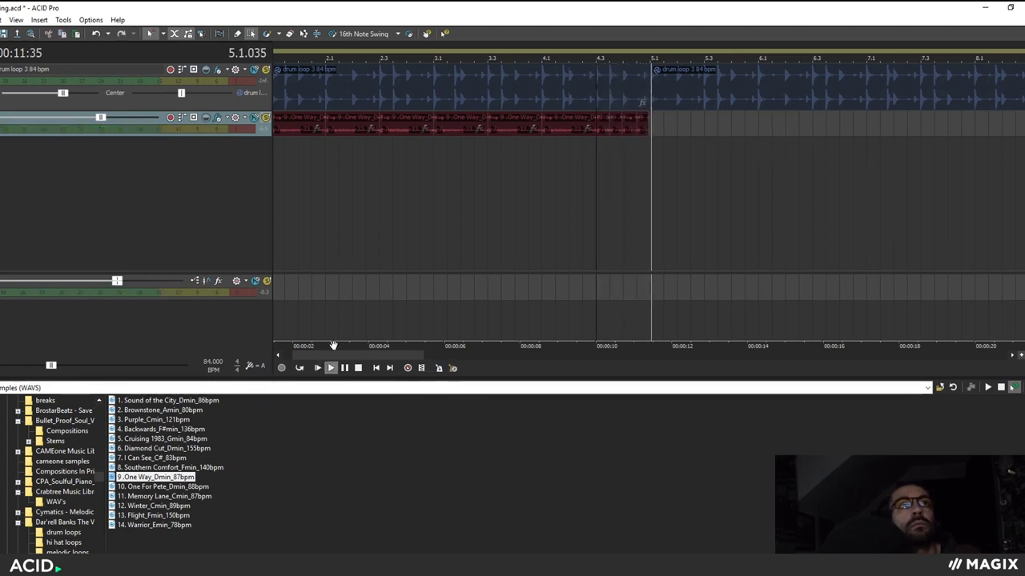
left_click(316, 367)
Step: Copy all the One Way chops in bars 1 to 4 and paste them at 5.1
scroll(554, 149, "down", 2)
left_click_drag(542, 134, 277, 124)
left_click(493, 123)
key("ctrl+v")
key("space")
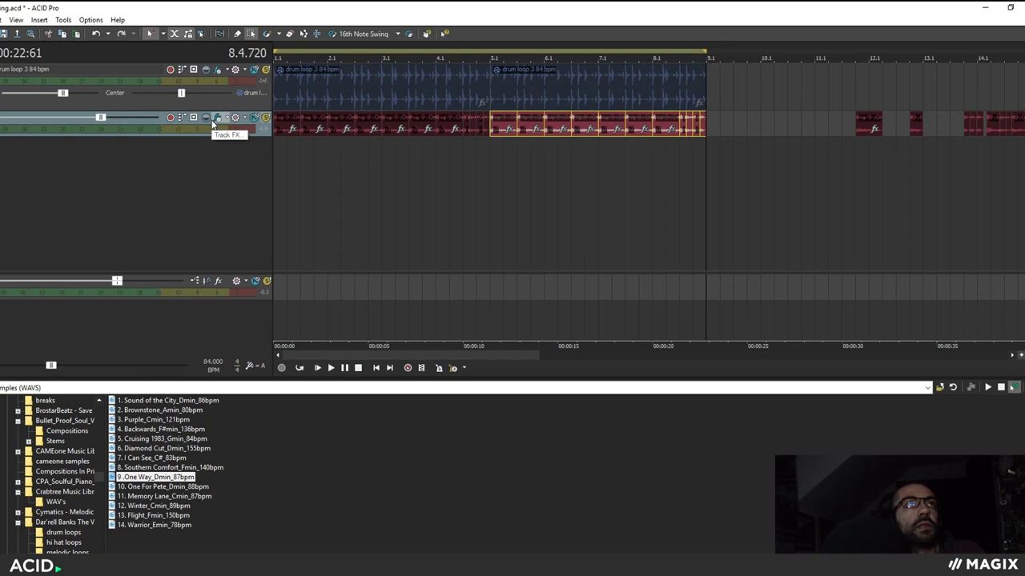
Step: Cut the One Way track's lows with the Track EQ low shelf at 694 Hz and -7.8 dB
left_click(214, 121)
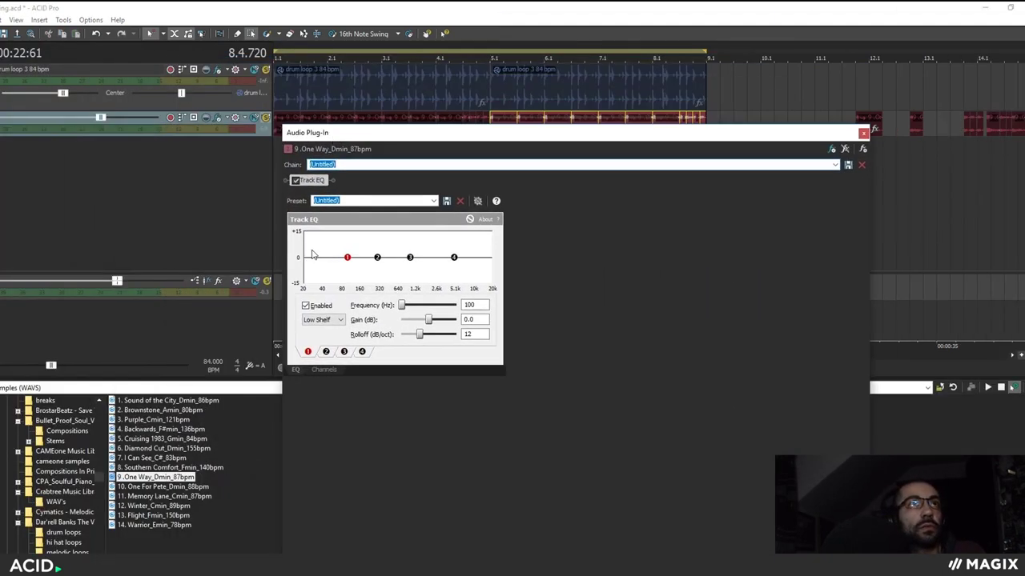
left_click_drag(348, 262, 400, 273)
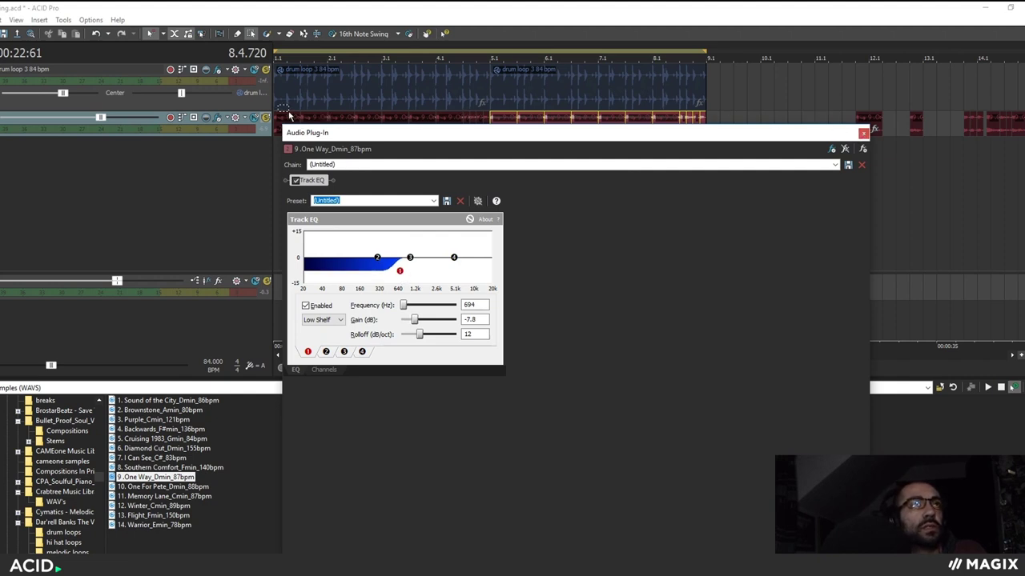
left_click(863, 133)
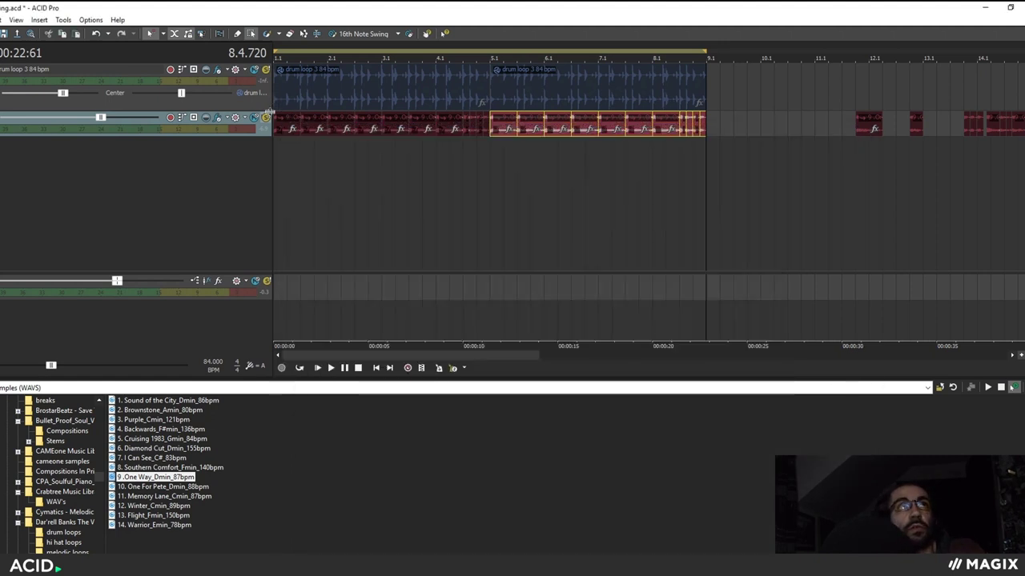
Step: Play the arrangement from the start with the drum loop unmuted and raise the One Way track's volume slightly
left_click(278, 159)
left_click(275, 157)
scroll(320, 110, "up", 1)
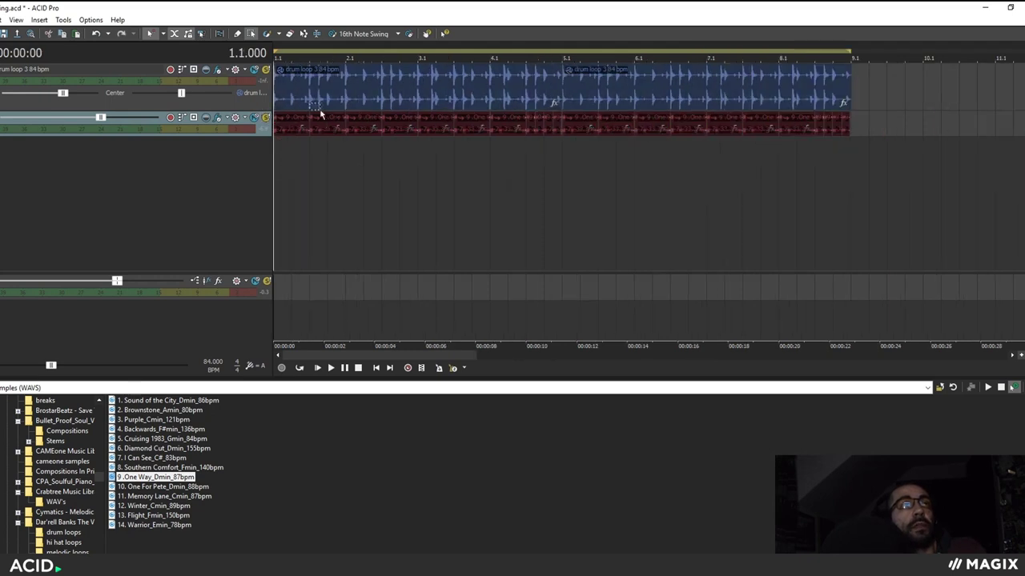
left_click(317, 370)
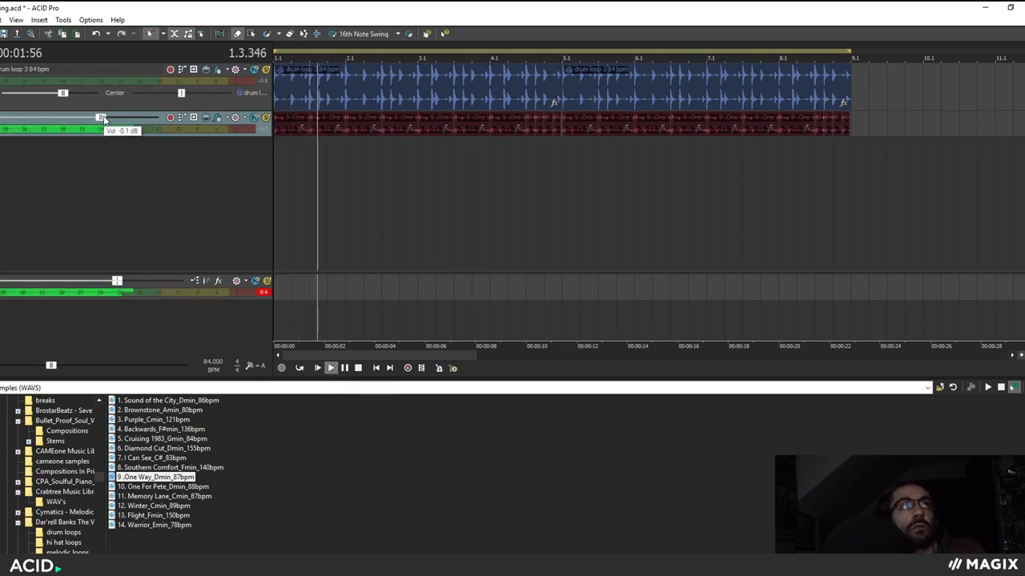
left_click_drag(101, 118, 108, 117)
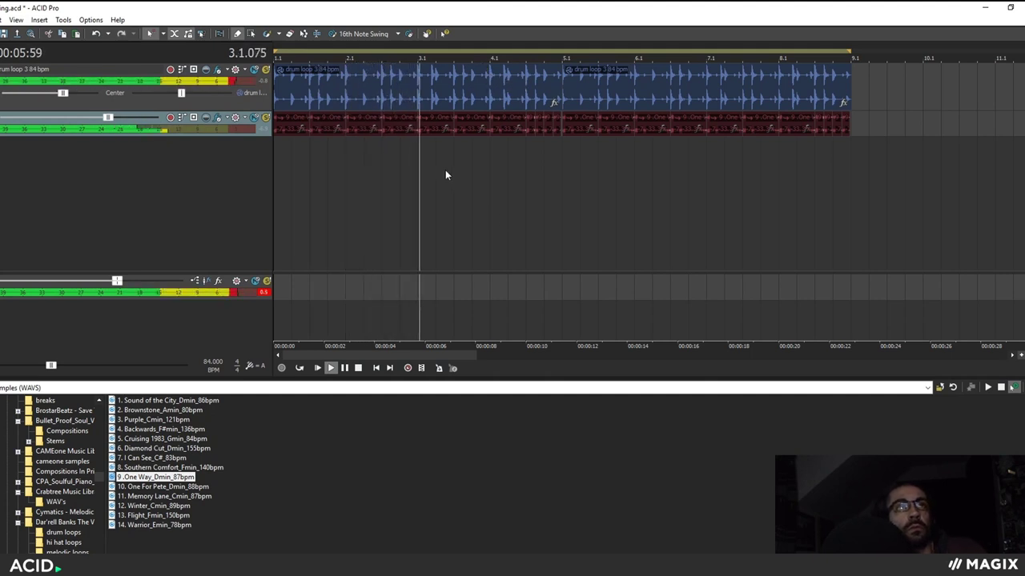
scroll(445, 170, "down", 3)
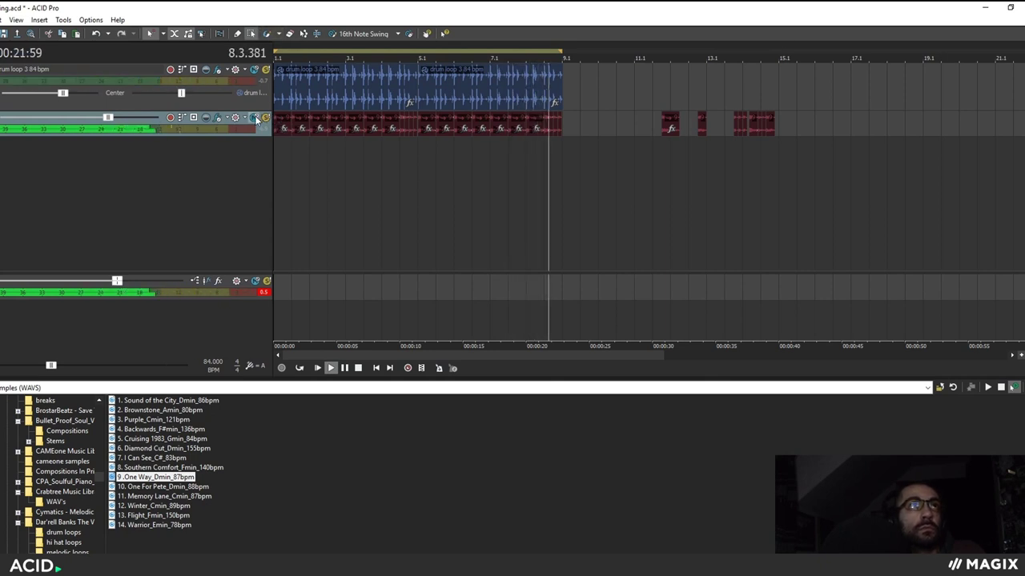
key("space")
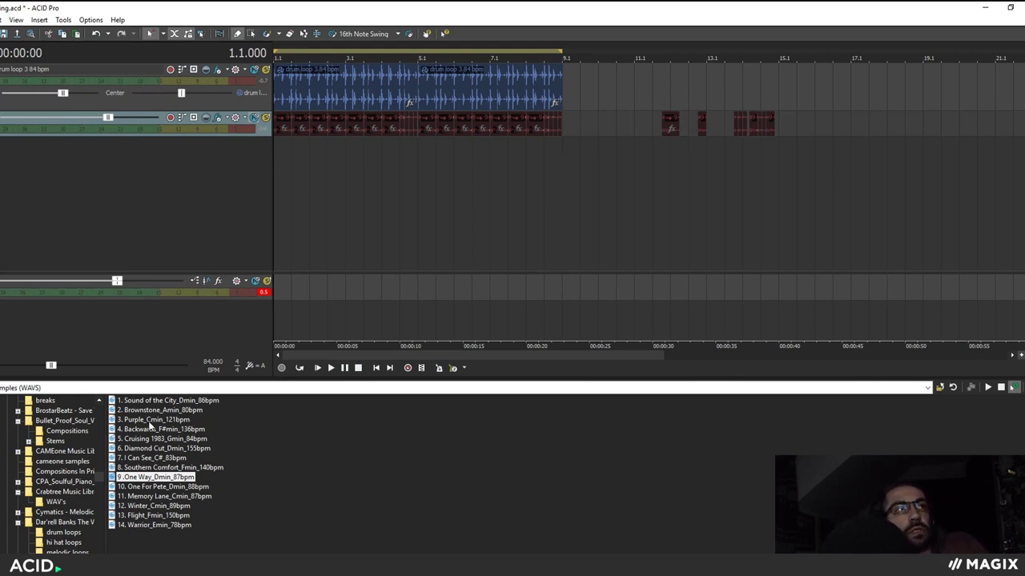
Step: Preview the Winter, Cruising 1983, Backwards and Purple samples to choose another one to chop
left_click(235, 448)
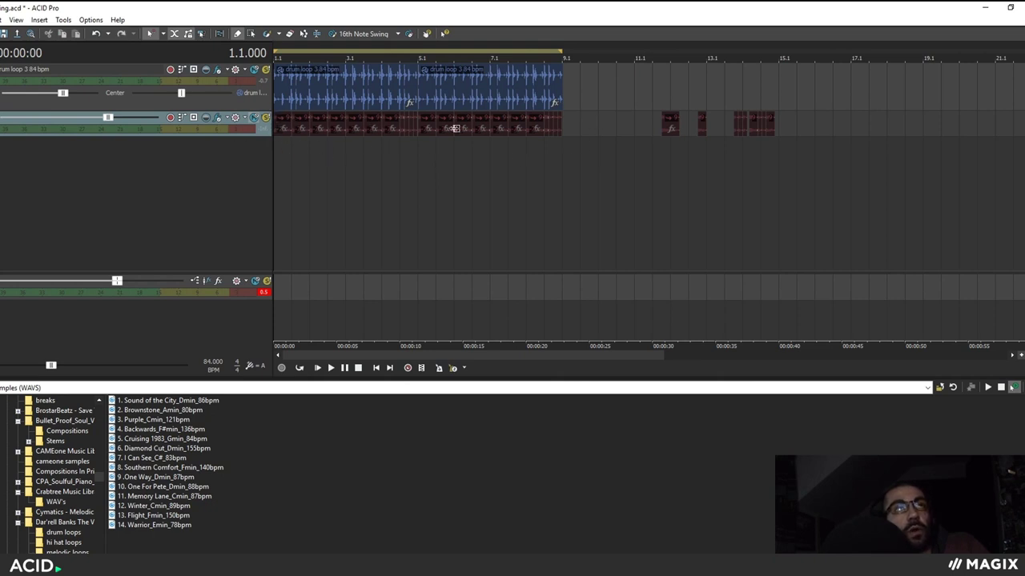
left_click(169, 505)
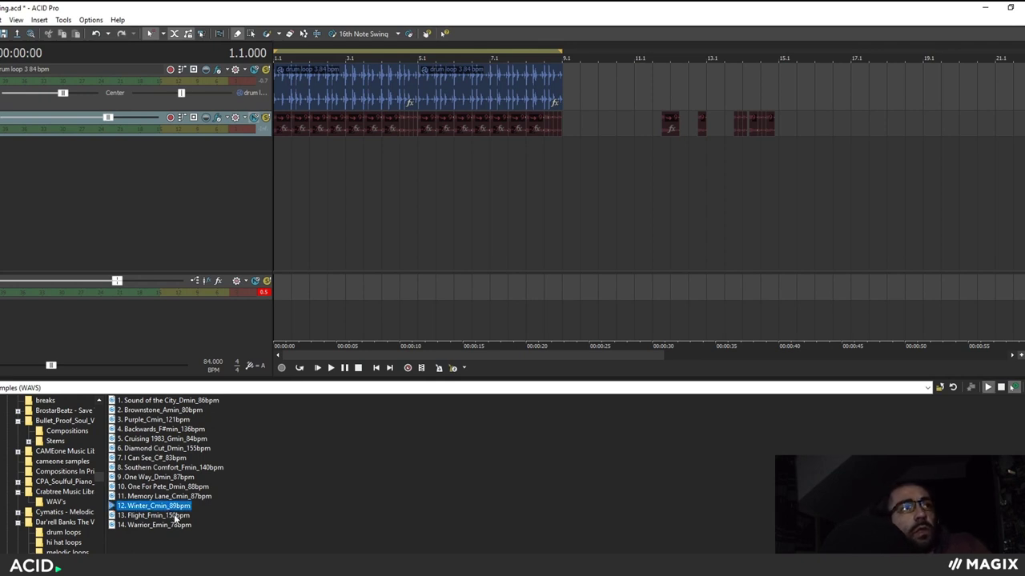
left_click(169, 439)
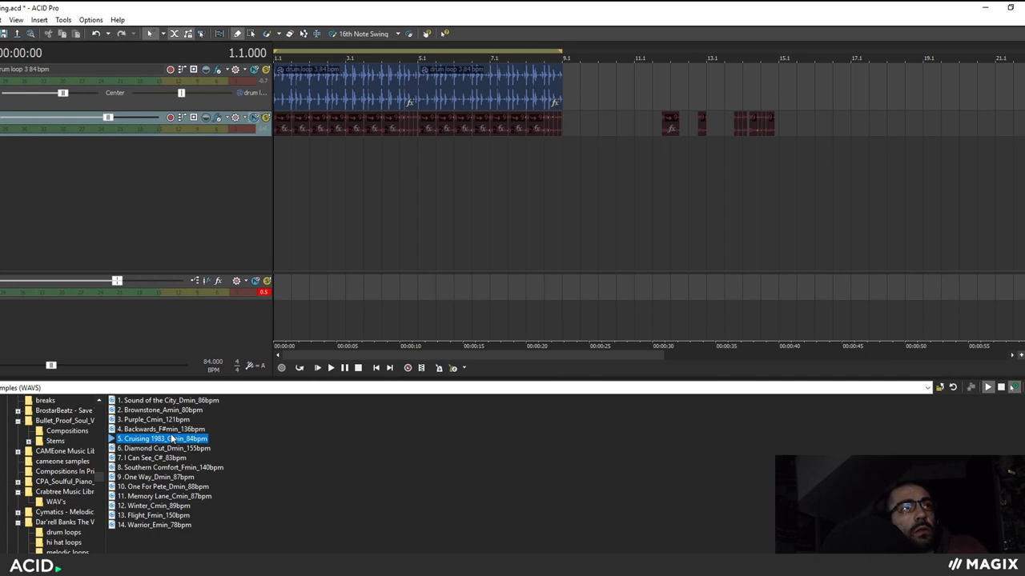
left_click(190, 431)
left_click(182, 420)
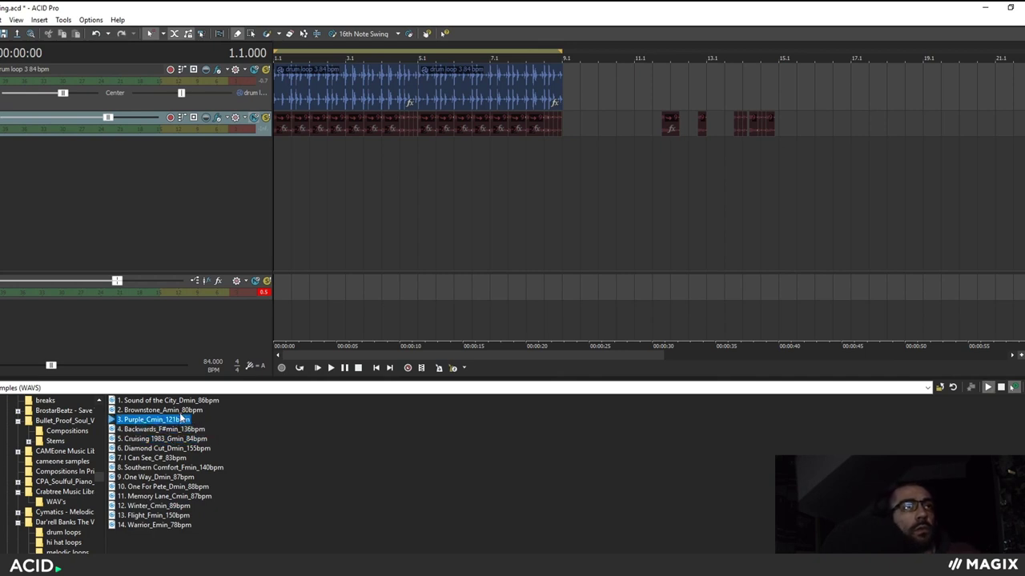
Step: Add the Backwards_F#min_136bpm sample as a new track and draw its full event from 1.1
double_click(182, 431)
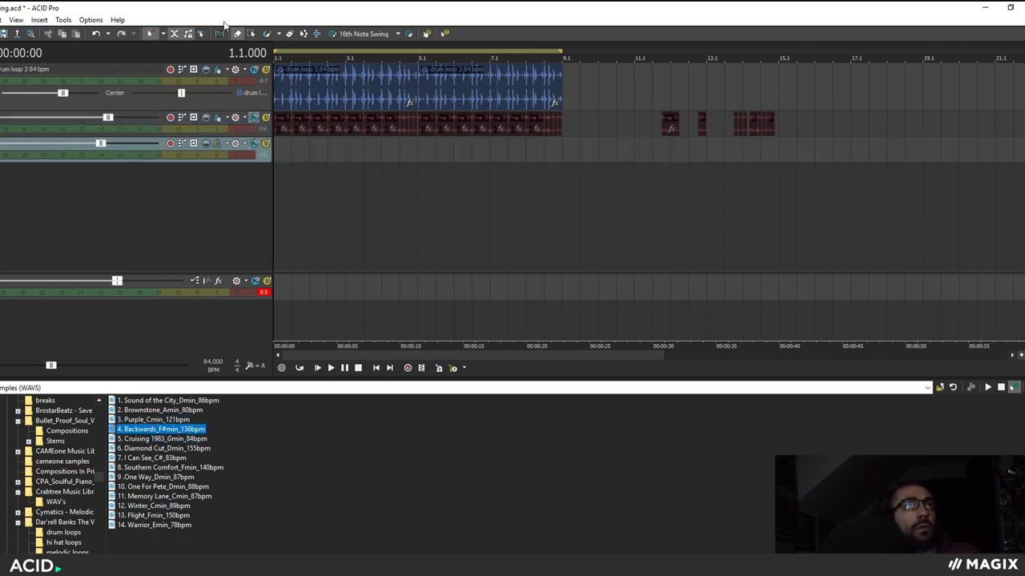
left_click(281, 153)
left_click(291, 158)
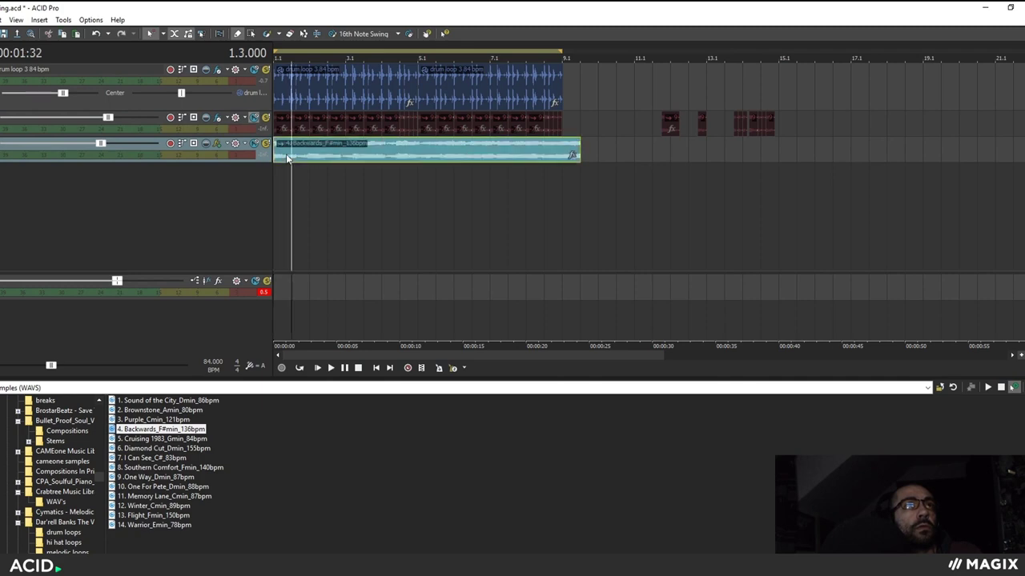
Step: Split the Backwards event at 1.1.072, delete the silent start, and move the remainder to 1.1
scroll(297, 166, "up", 5)
left_click(336, 165)
scroll(340, 164, "up", 3)
left_click(353, 159)
key("s")
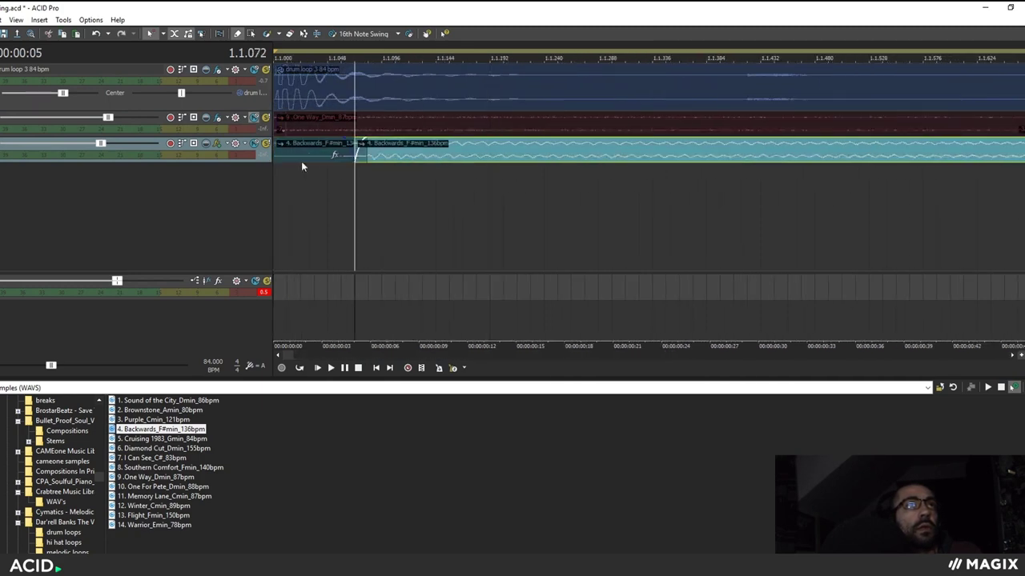
left_click(301, 161)
key("Delete")
scroll(336, 162, "down", 4)
left_click_drag(357, 160, 334, 160)
Step: Split the Backwards event at the note onset at 1.4.528
scroll(352, 172, "down", 4)
left_click(422, 161)
scroll(608, 172, "up", 3)
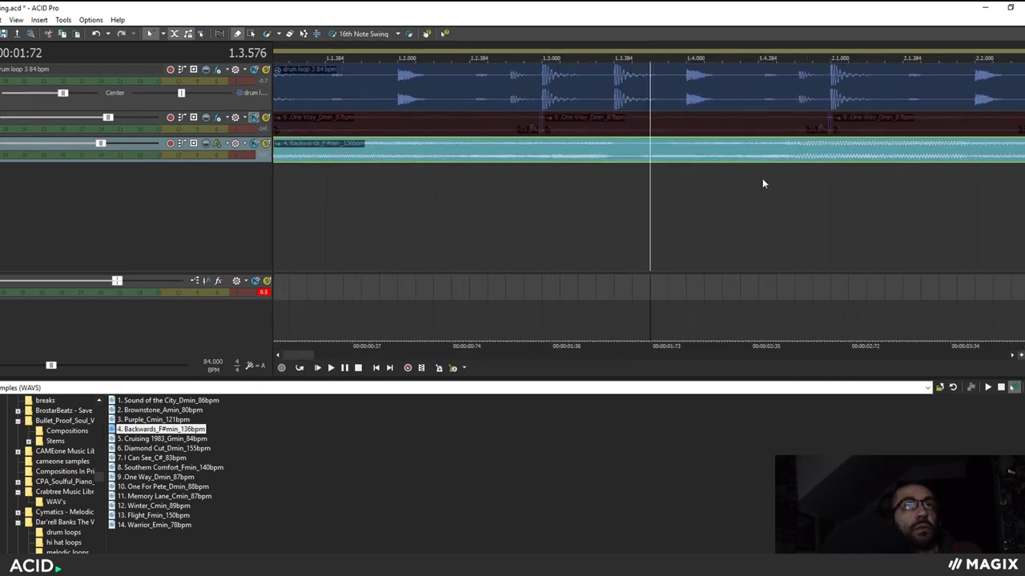
left_click(792, 162)
scroll(675, 160, "up", 3)
left_click(624, 158)
scroll(608, 155, "down", 5)
key("s")
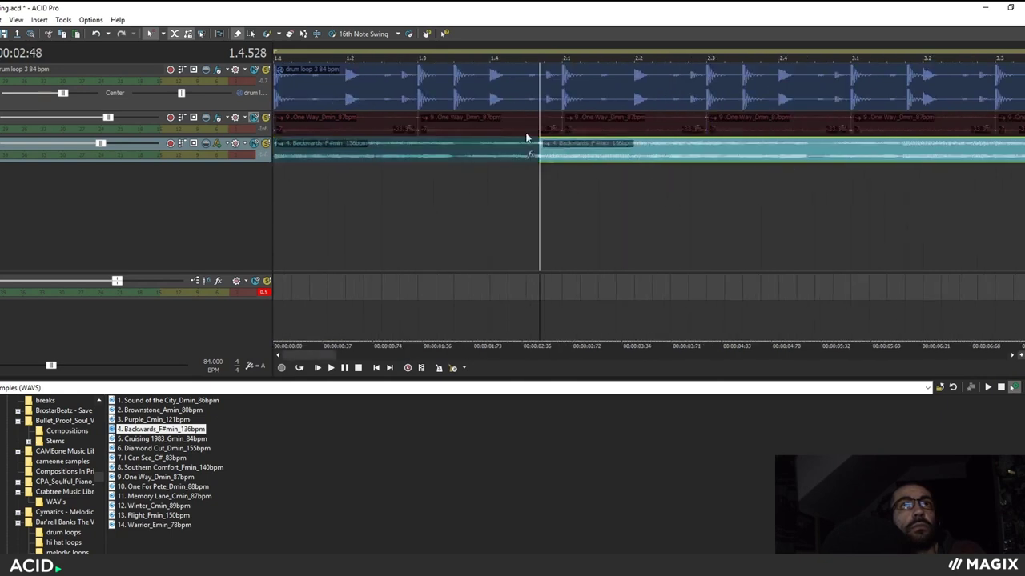
Step: Split the first Backwards chop at about 1.3.384 and delete its remaining end
left_click(458, 156)
key("s")
left_click(484, 153)
scroll(504, 170, "down", 1)
key("Delete")
Step: Split the remaining Backwards event at the note onset at 3.1.528
left_click(586, 160)
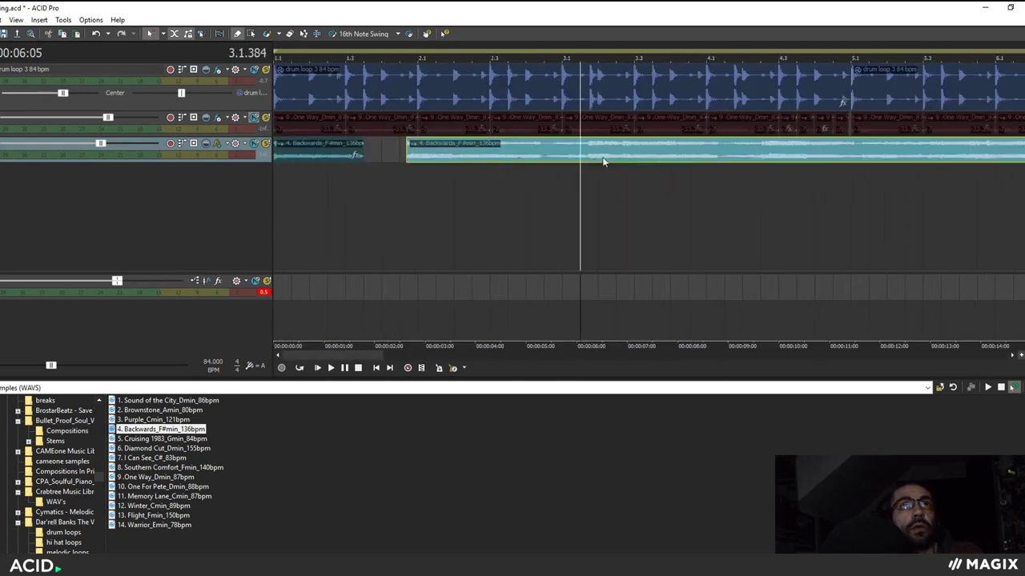
scroll(633, 164, "up", 4)
left_click(731, 156)
key("s")
scroll(608, 168, "down", 2)
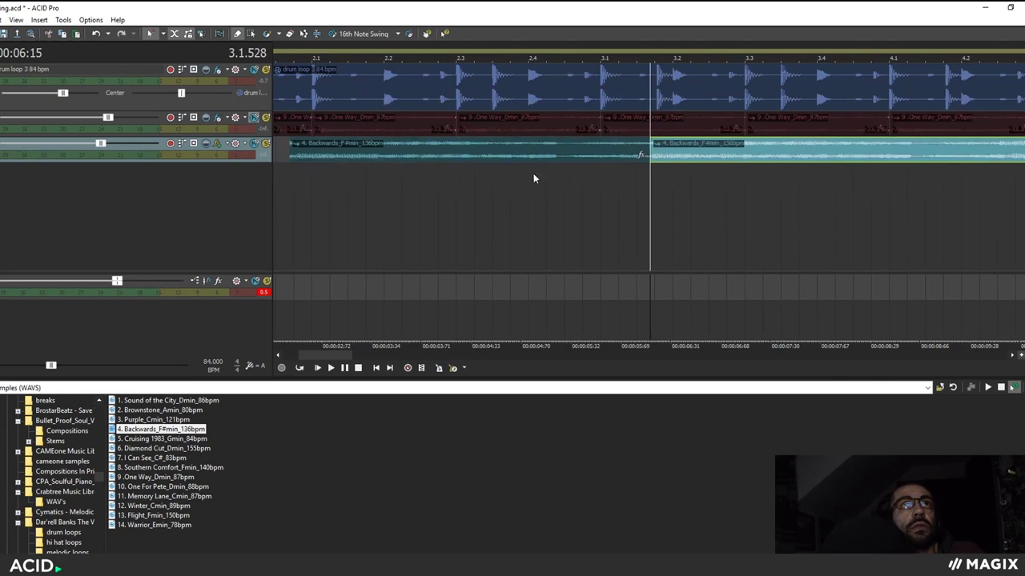
Step: Split the second Backwards chop at about 2.3.384 and delete its tail before 3.1.528
left_click(497, 159)
key("s")
scroll(480, 152, "down", 2)
key("Delete")
Step: Split the remaining Backwards event at the onset just after 4.2.384 and at 5.1.000, deleting everything after 5.1
left_click(526, 159)
scroll(606, 158, "up", 4)
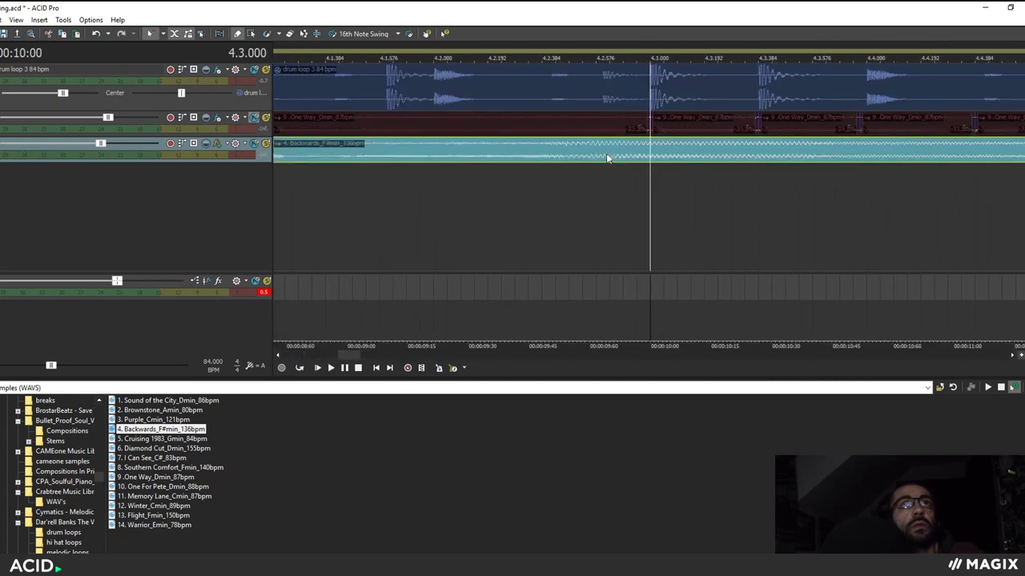
left_click(555, 163)
key("s")
scroll(640, 167, "down", 4)
key("space")
key("s")
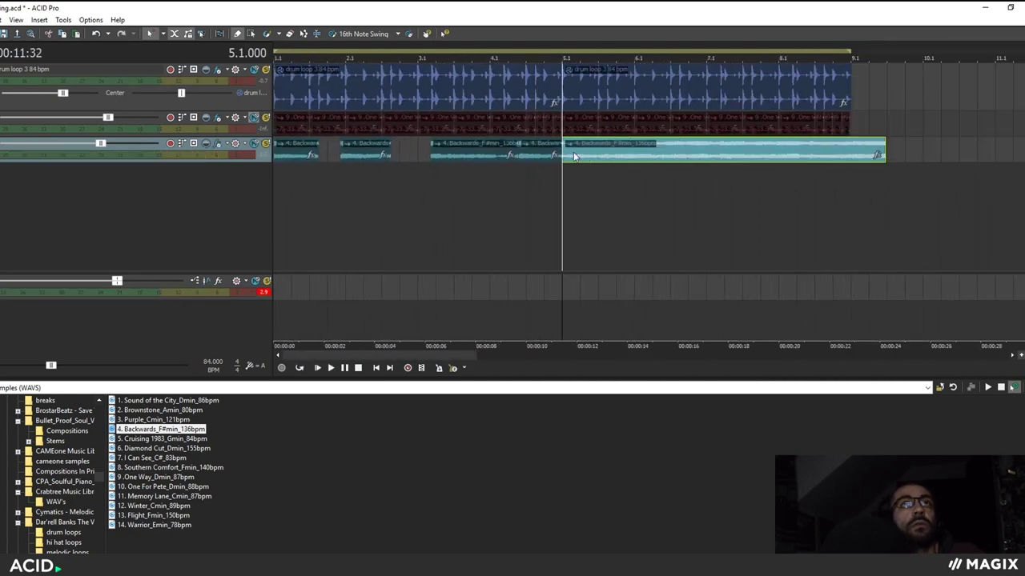
key("Delete")
key("space")
Step: Split the third Backwards chop at 3.4.000 and delete its tail
left_click(471, 156)
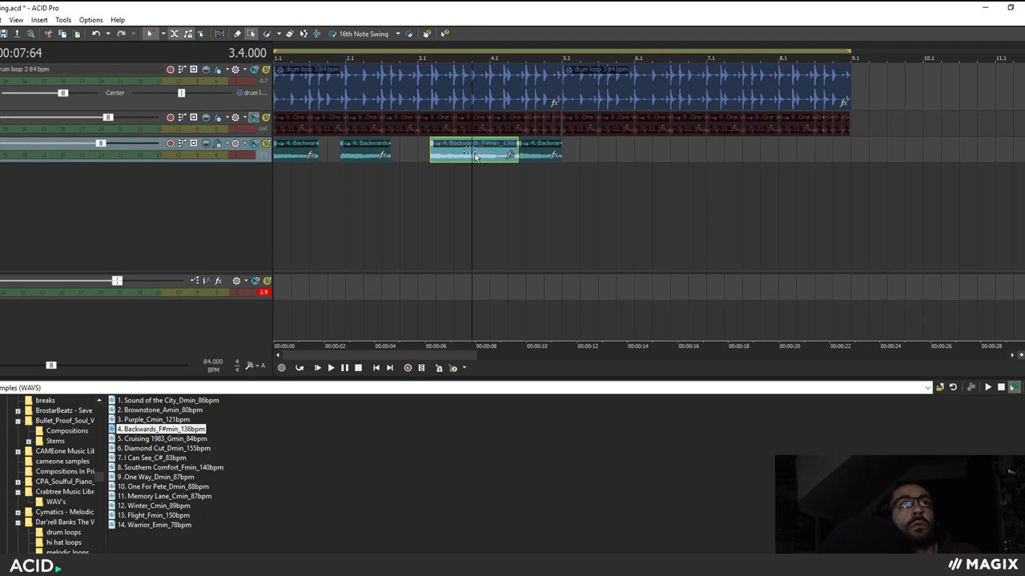
key("s")
left_click(489, 156)
key("Delete")
Step: Place two Backwards chops back to back at 1.1 and 1.3, cutting the first one off at 1.3
left_click_drag(587, 165, 382, 154)
left_click_drag(439, 153, 249, 155)
left_click(384, 154)
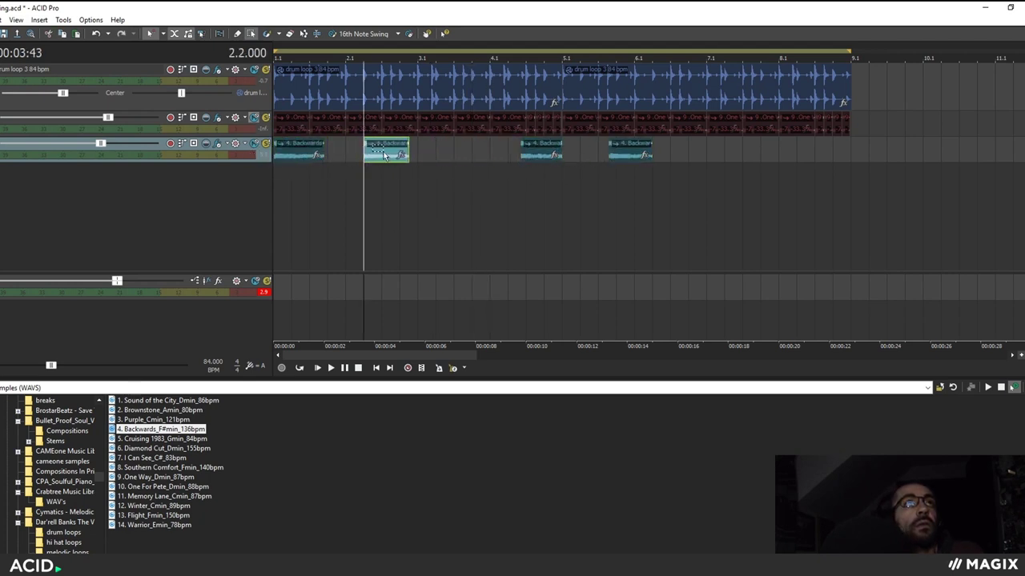
left_click(310, 151)
key("s")
left_click_drag(382, 152, 327, 149)
Step: Play the first two Backwards chops against the drum loop from the start of the timeline
left_click(278, 172)
key("space")
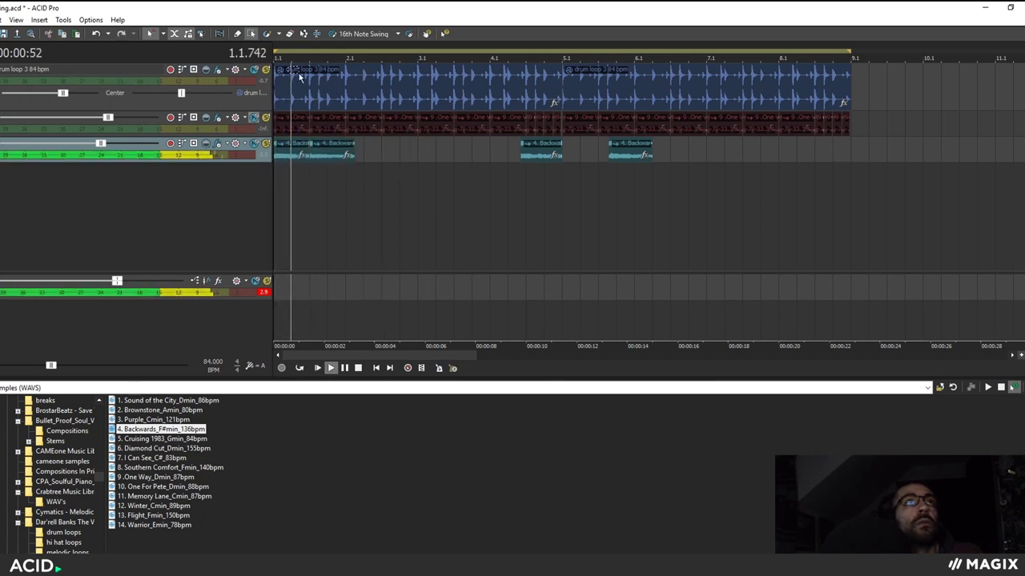
key("space")
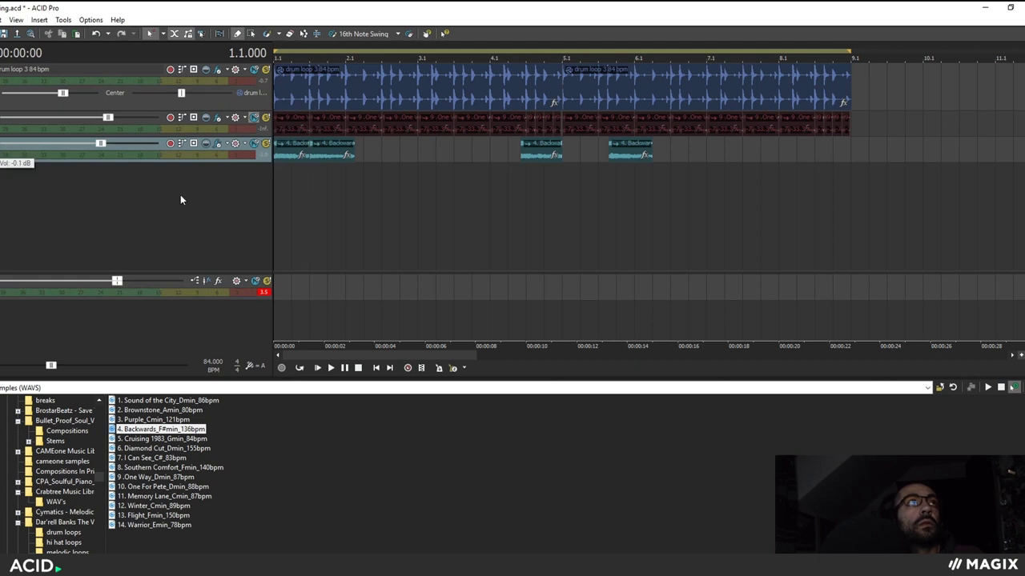
left_click(318, 369)
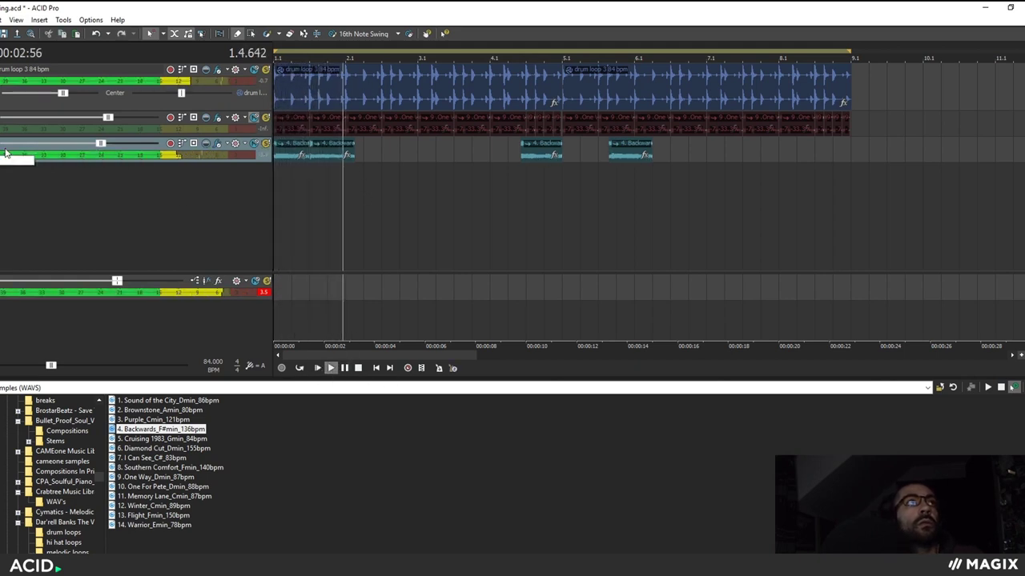
left_click(284, 174)
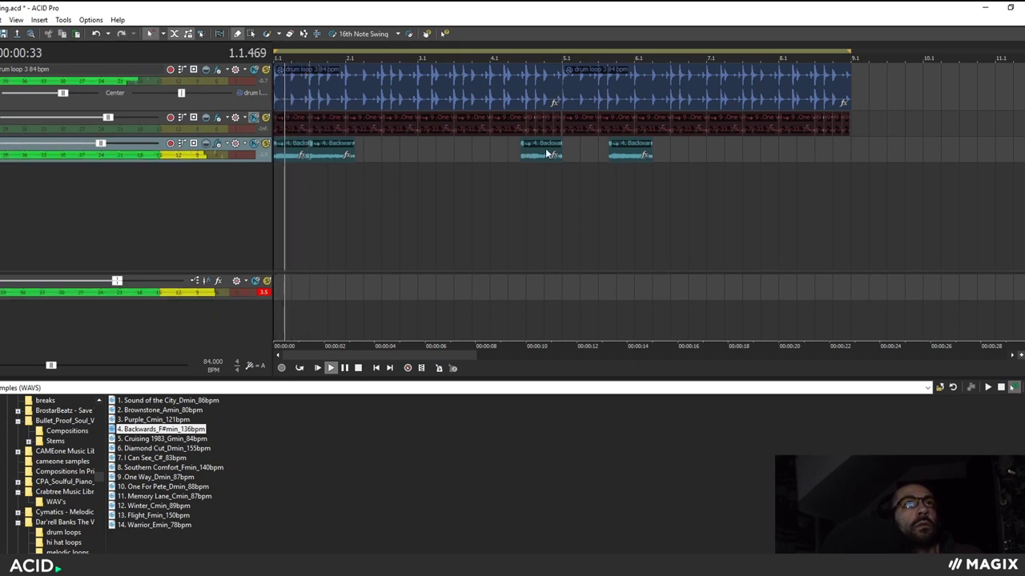
Step: Move the remaining two Backwards chops to 2.1 and 2.3, extending the last one to 5.2
left_click_drag(527, 149, 342, 147)
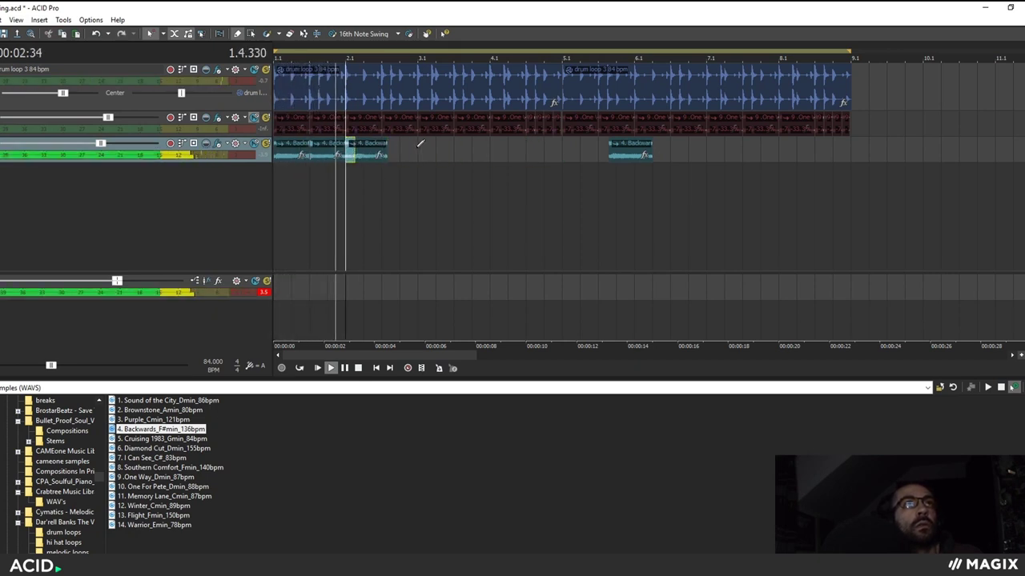
left_click_drag(615, 155, 582, 148)
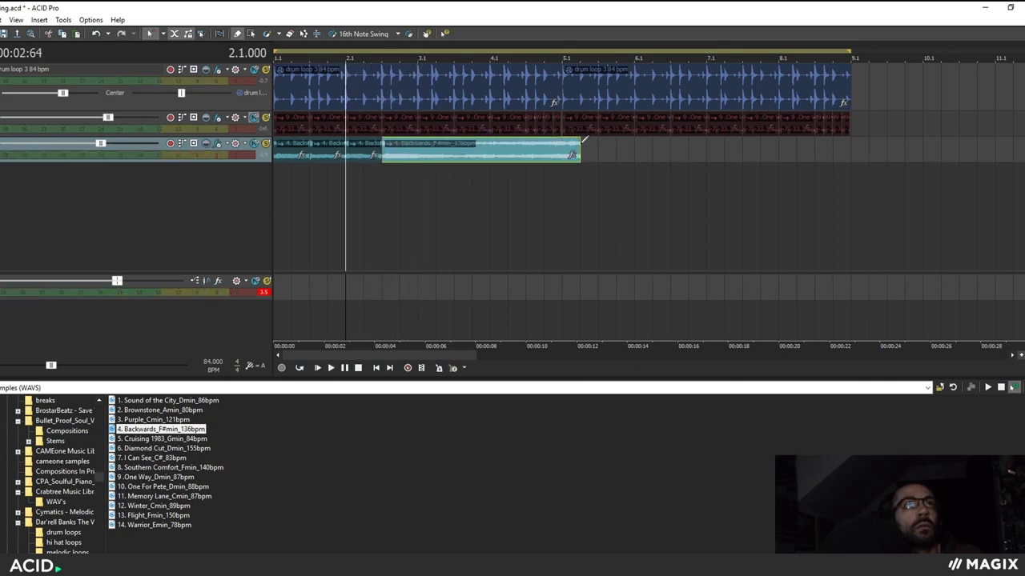
Step: Split the extended Backwards event at 3.1 and play on from there
left_click(419, 160)
key("s")
key("space")
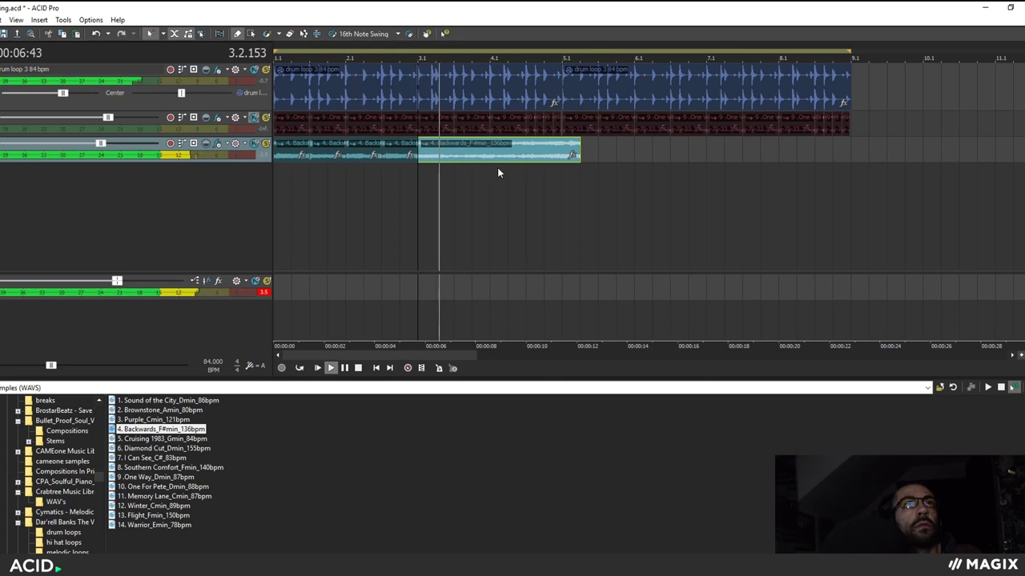
Step: Split the Backwards event at the onset shortly after 4.1 and delete the section between 3.1 and that cut
left_click(493, 169)
left_click(527, 158)
scroll(611, 158, "up", 5)
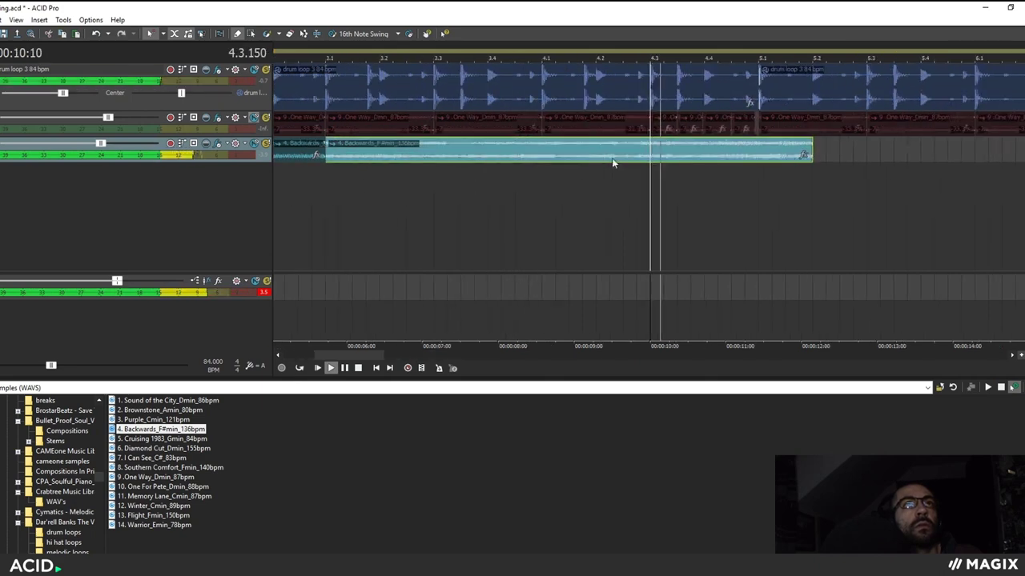
left_click(450, 189)
key("space")
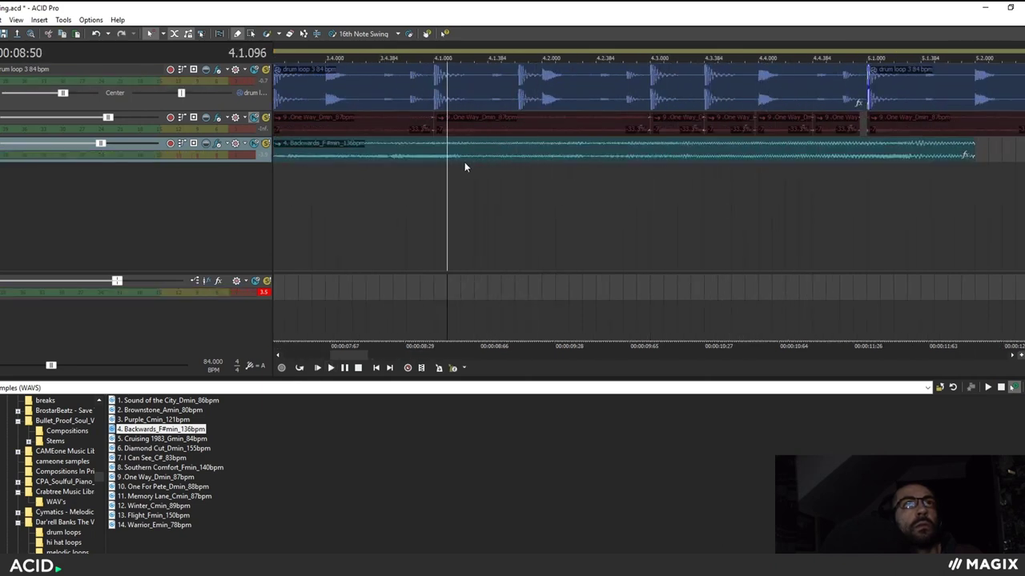
left_click(464, 159)
key("s")
scroll(472, 170, "down", 2)
left_click(478, 160)
key("Delete")
Step: Replace the Backwards chops at 2.1 and 2.3 with the long chop from bar 4, trimming it to end at 3.1
scroll(480, 176, "down", 2)
left_click(324, 187)
key("space")
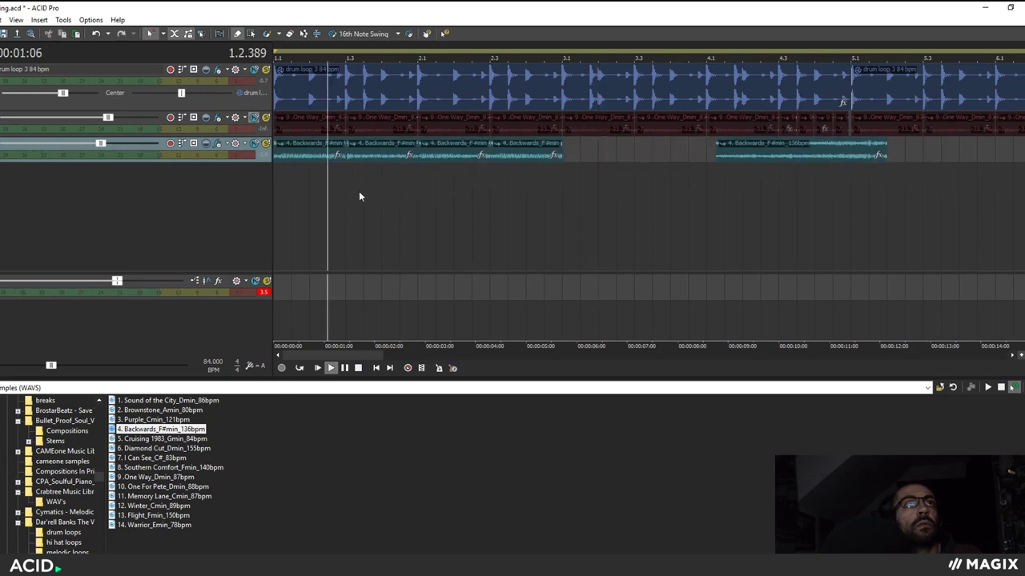
left_click(420, 156)
key("Delete")
left_click(507, 153)
key("Delete")
left_click_drag(710, 150, 422, 167)
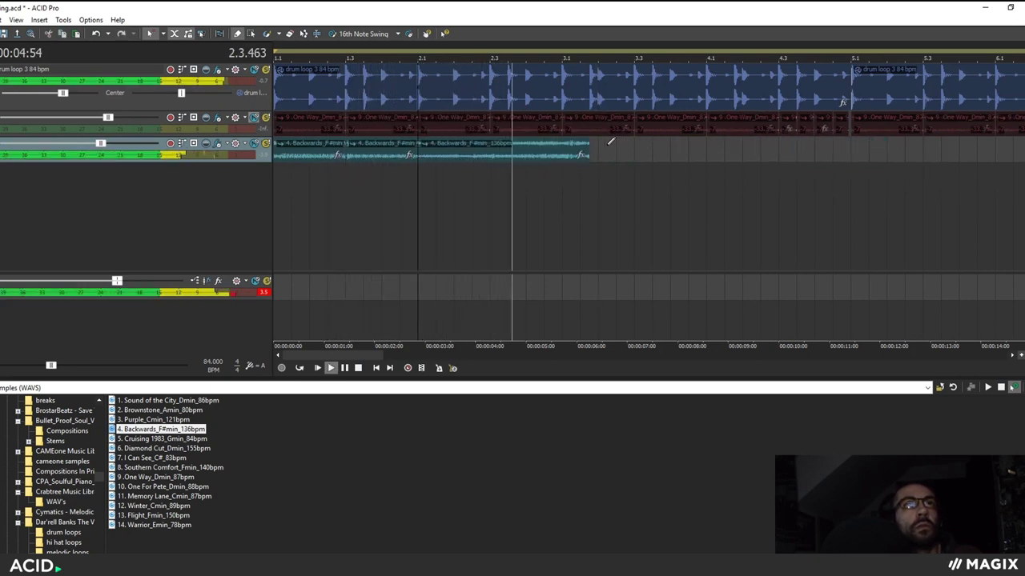
left_click_drag(590, 153, 560, 153)
key("space")
Step: Copy the two-bar Backwards pattern and paste it three times from 3.1 to fill the track up to 9.1
scroll(357, 206, "down", 3)
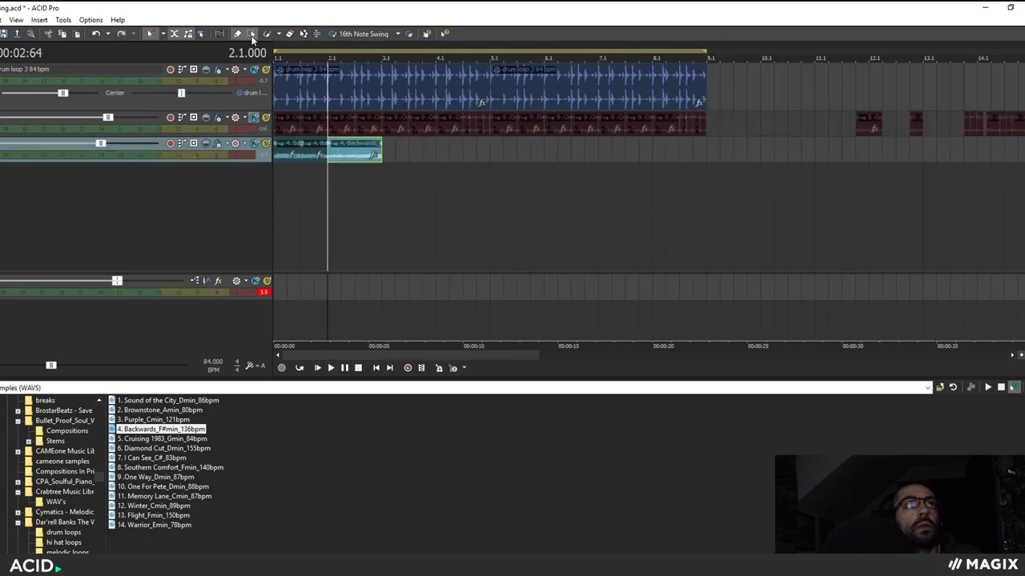
left_click_drag(406, 157, 284, 149)
key("ctrl+c")
left_click(386, 150)
key("ctrl+v")
key("ctrl+v")
key("ctrl+v")
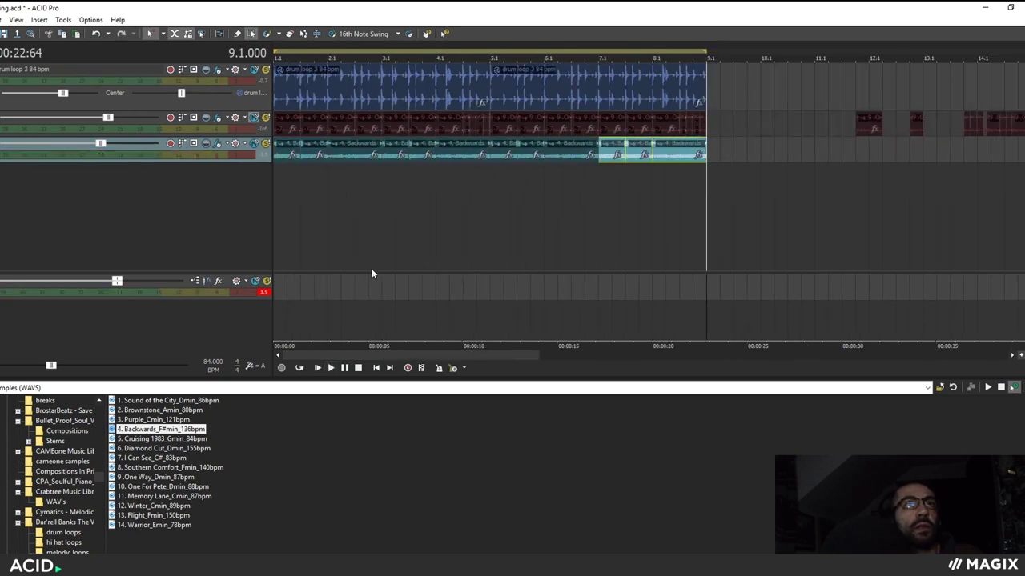
left_click(235, 145)
left_click_drag(347, 257, 407, 269)
left_click(863, 133)
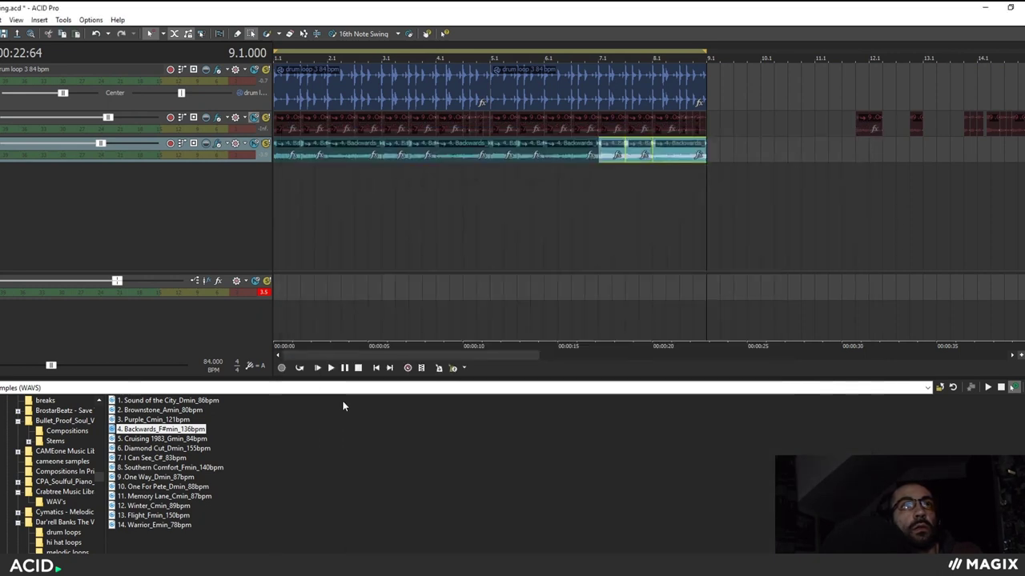
Step: Play the arrangement from the start and raise the Backwards track's volume to 0.6 dB
left_click(317, 367)
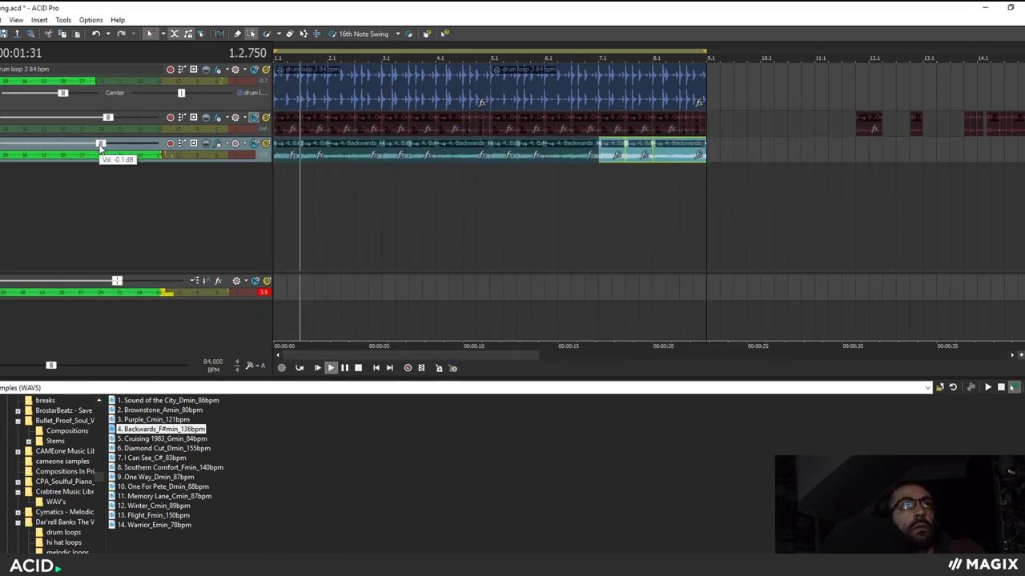
left_click_drag(101, 145, 109, 145)
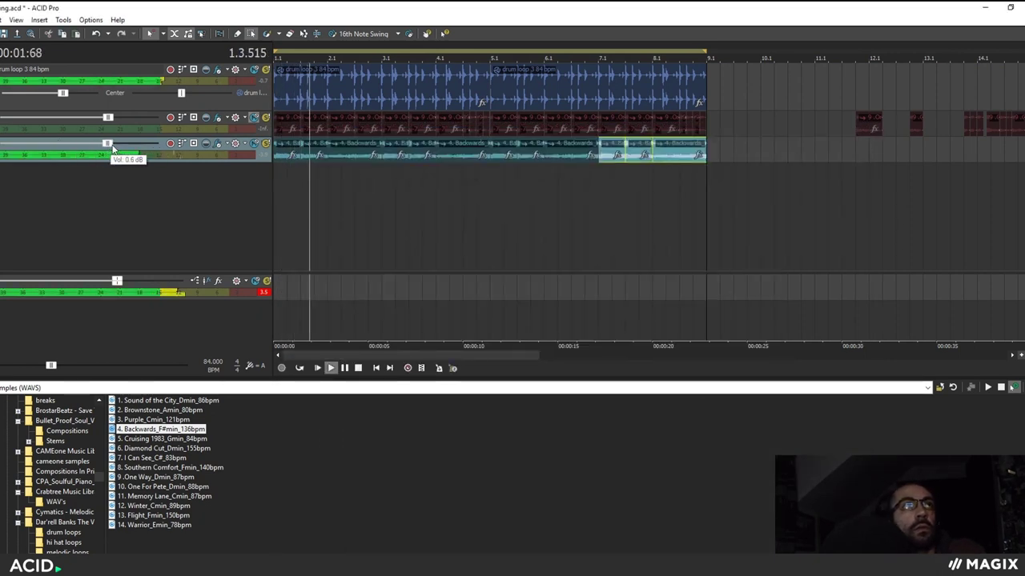
left_click(394, 155)
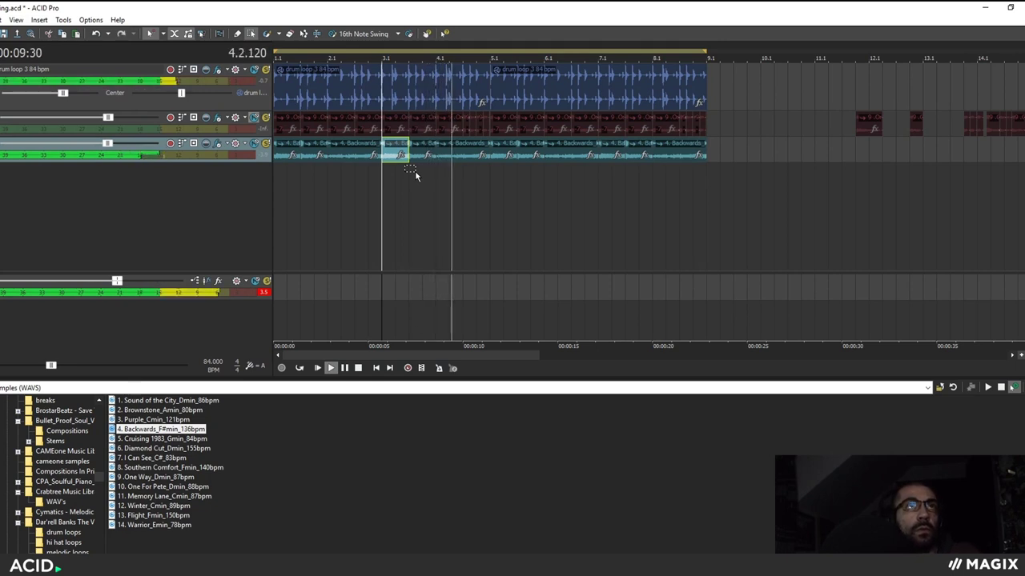
left_click(463, 155)
key("space")
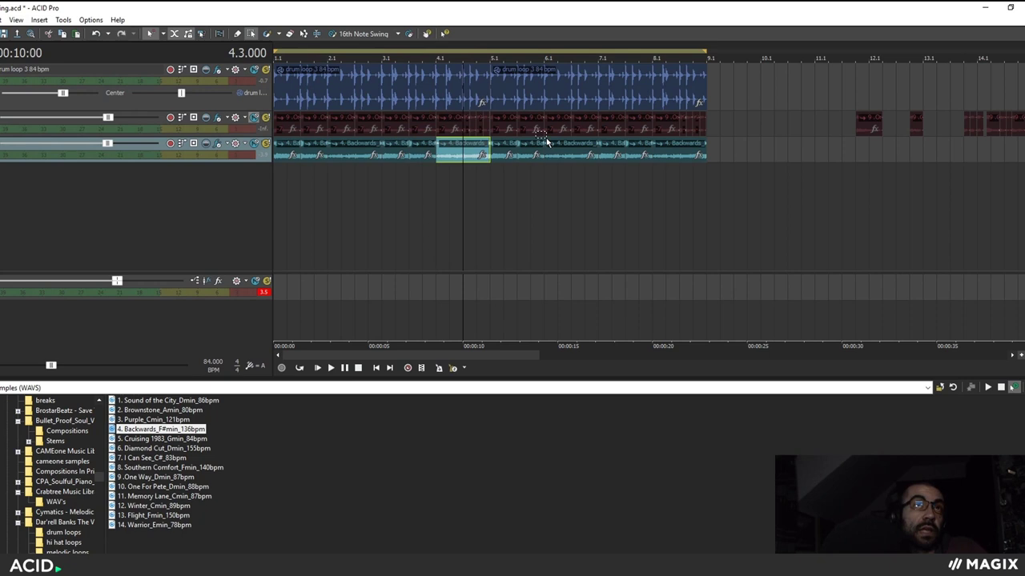